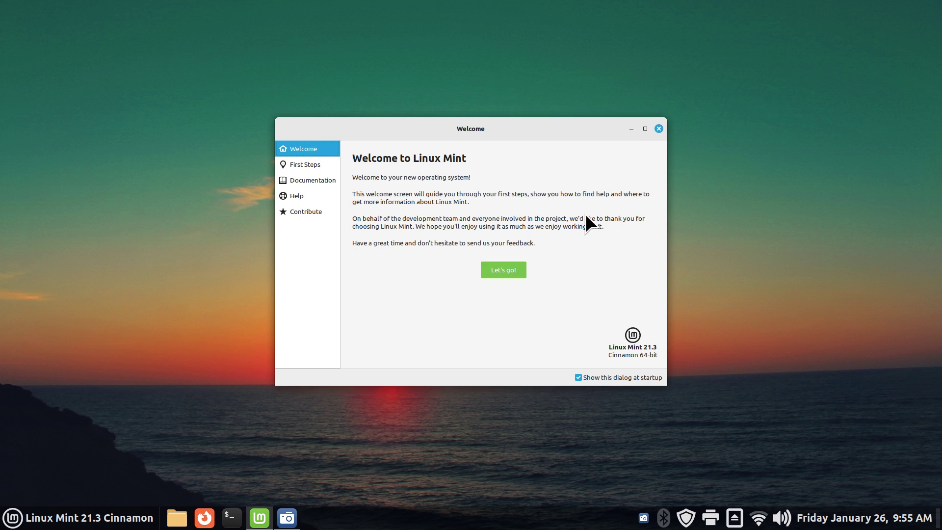
Step: Close the Welcome window, leaving only the sunset desktop and panel
left_click(658, 128)
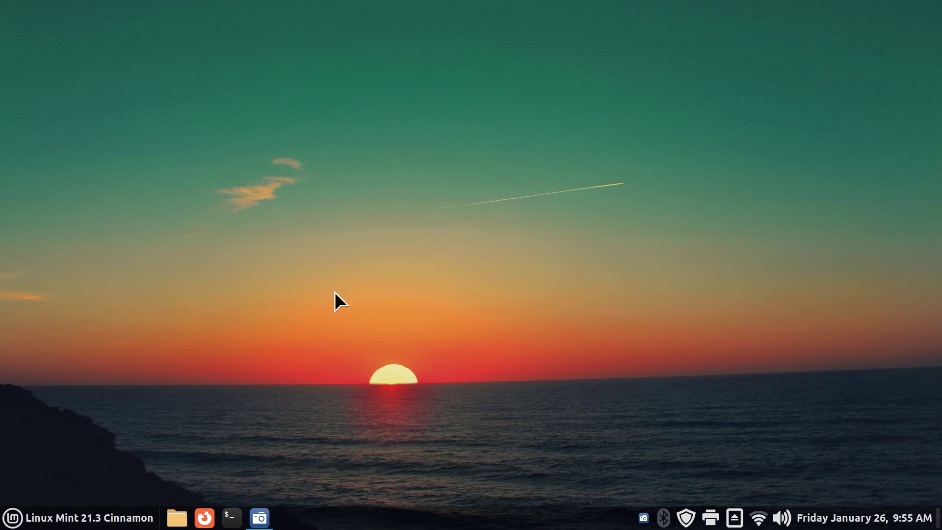
Step: Open System Settings from the desktop menu and go to the Actions page
right_click(202, 181)
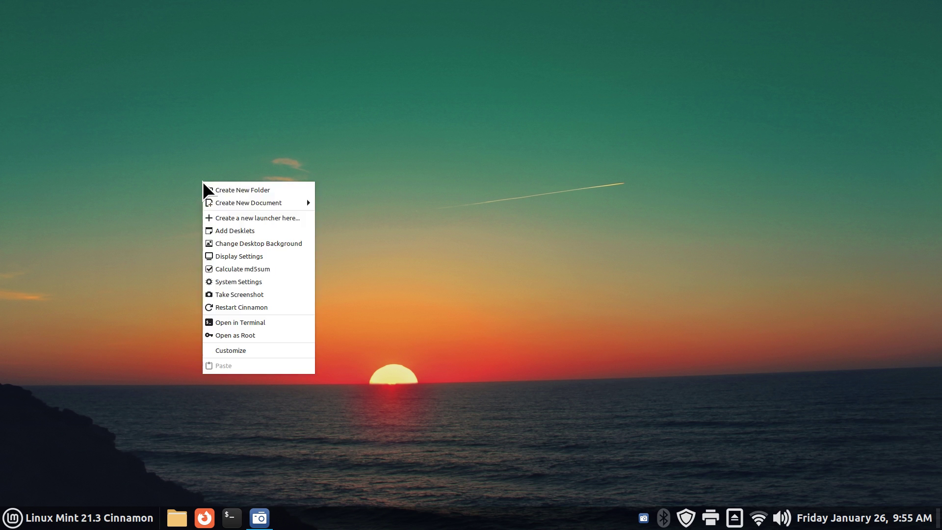
left_click(243, 281)
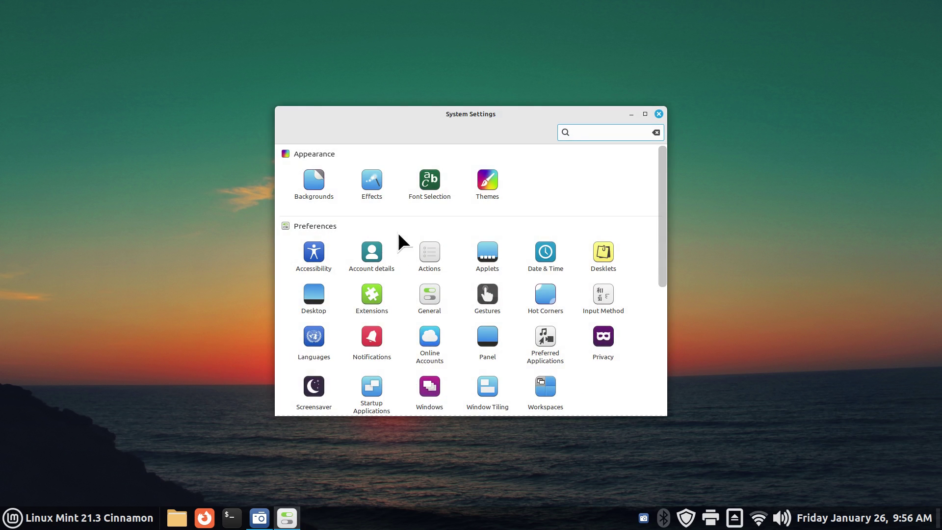
left_click(433, 254)
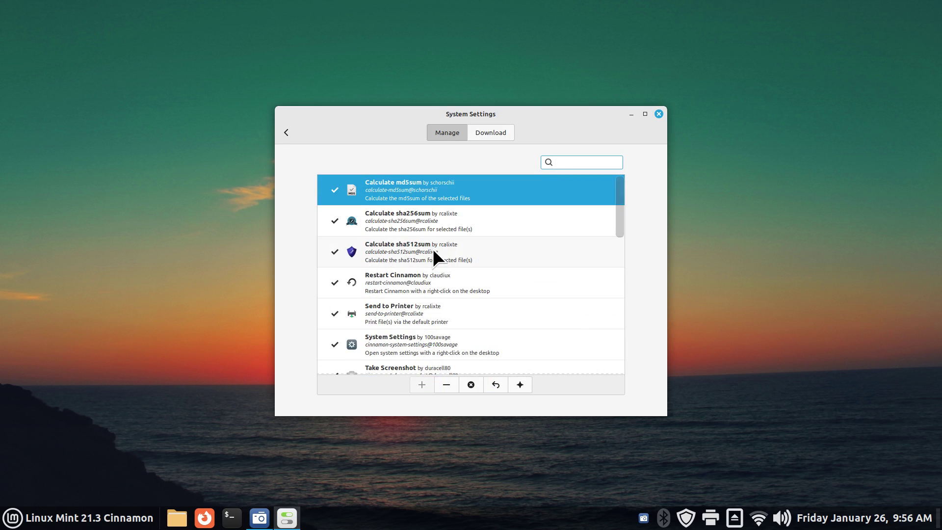
Step: Browse the actions list, selecting Calculate and Verify sha512sum, then move the window up-right
left_click(433, 248)
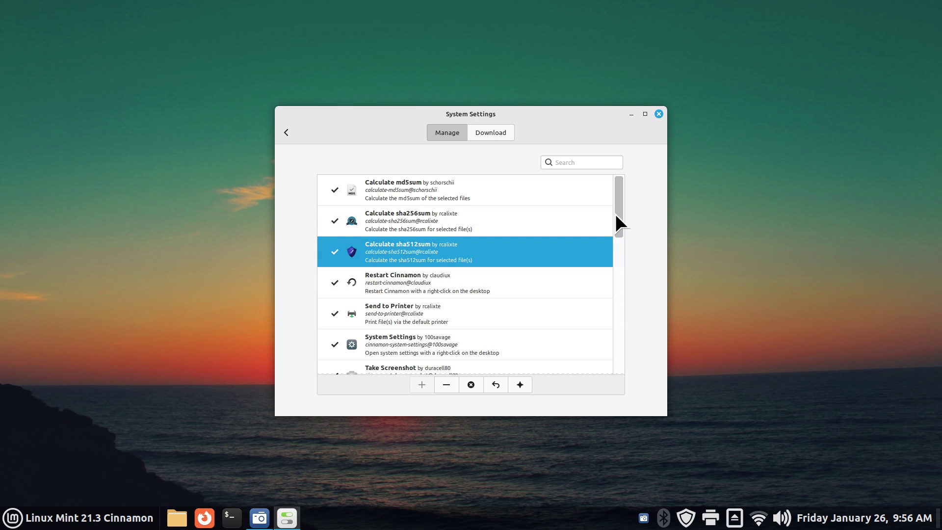
left_click_drag(615, 213, 616, 277)
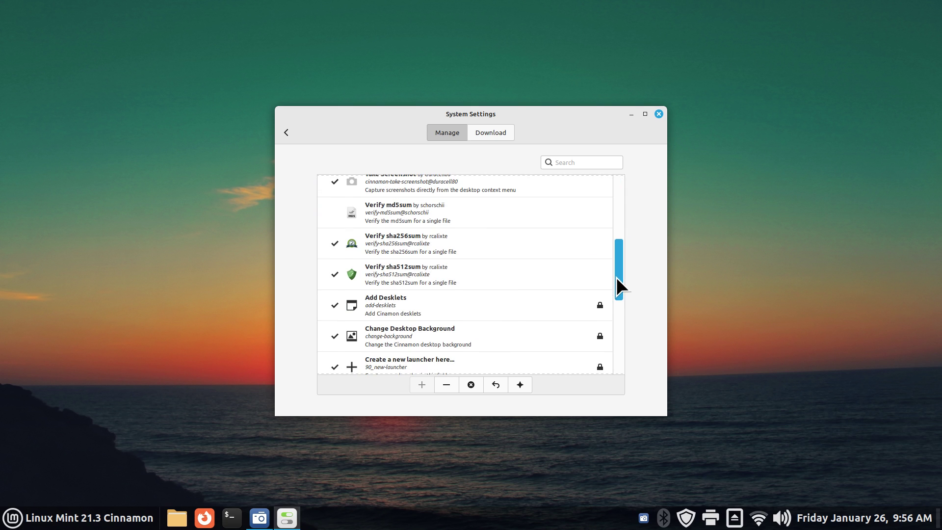
left_click(385, 273)
left_click_drag(619, 282, 617, 178)
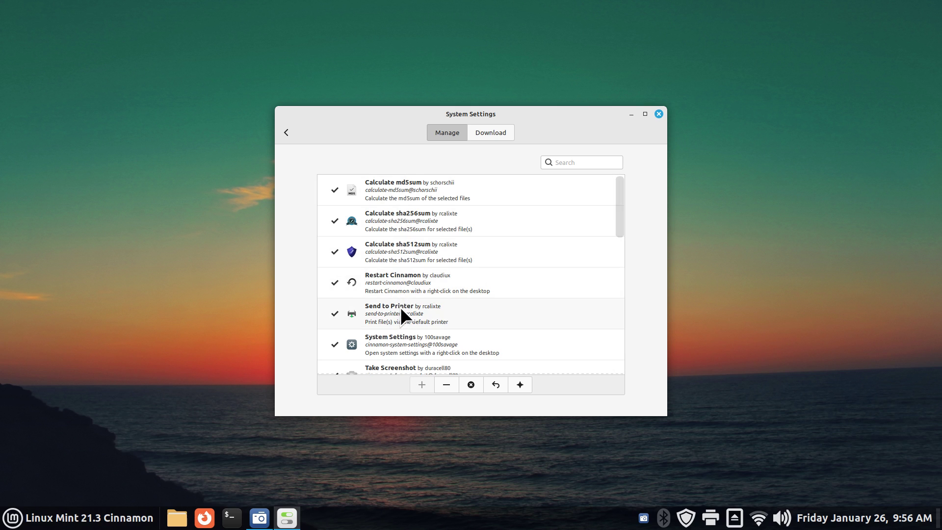
scroll(399, 324, "down", 1)
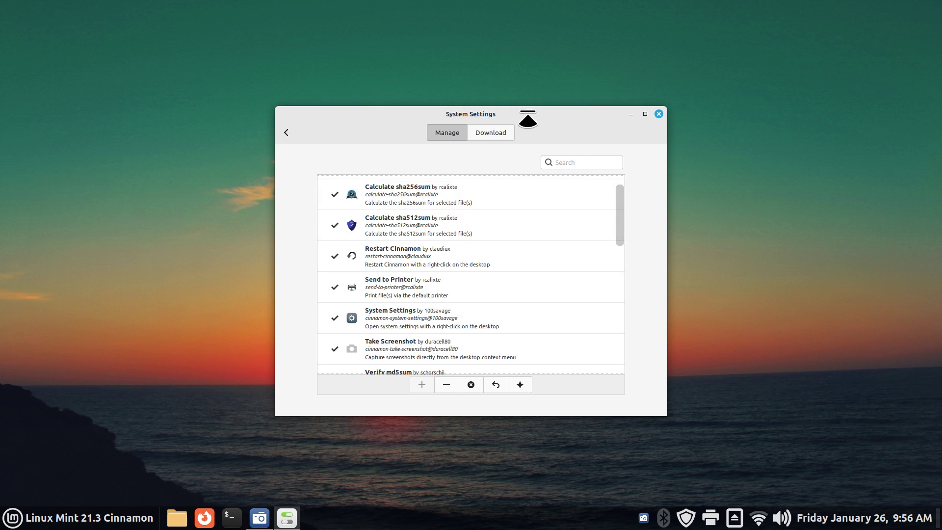
left_click_drag(528, 114, 643, 78)
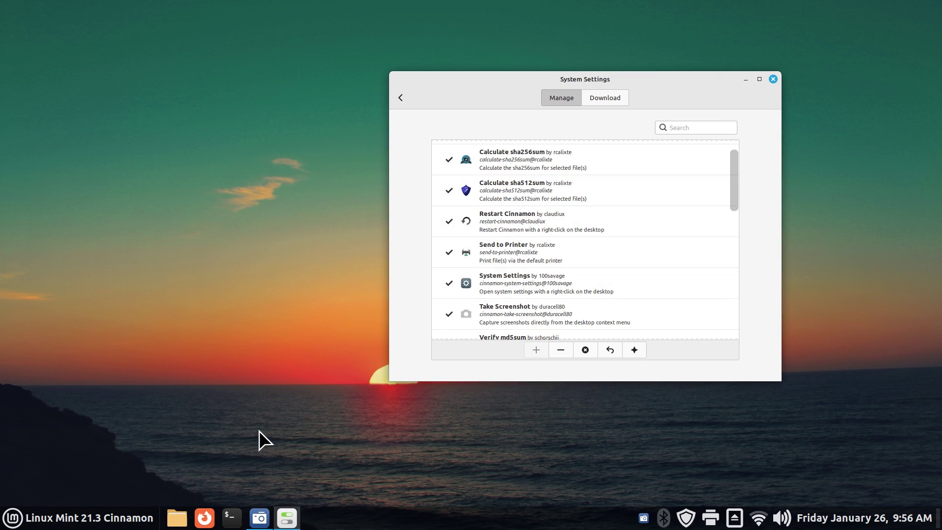
left_click(13, 519)
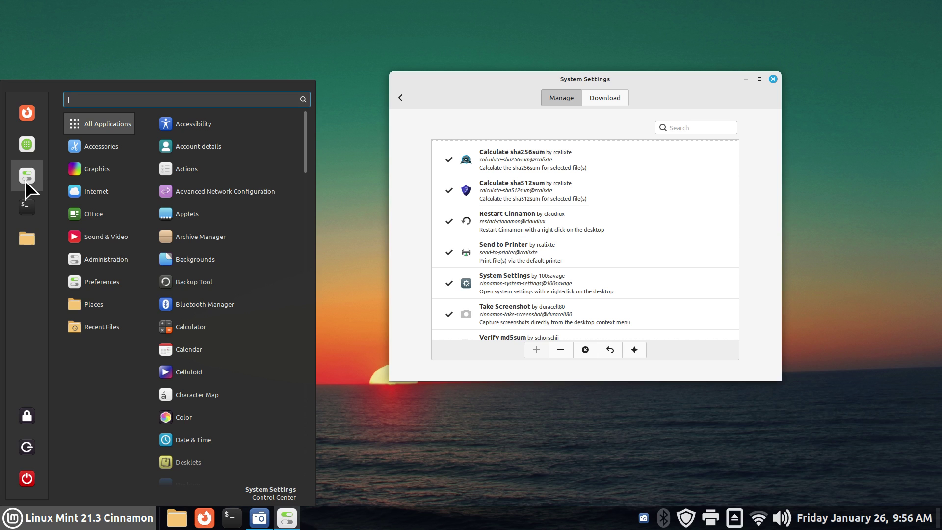
left_click(419, 454)
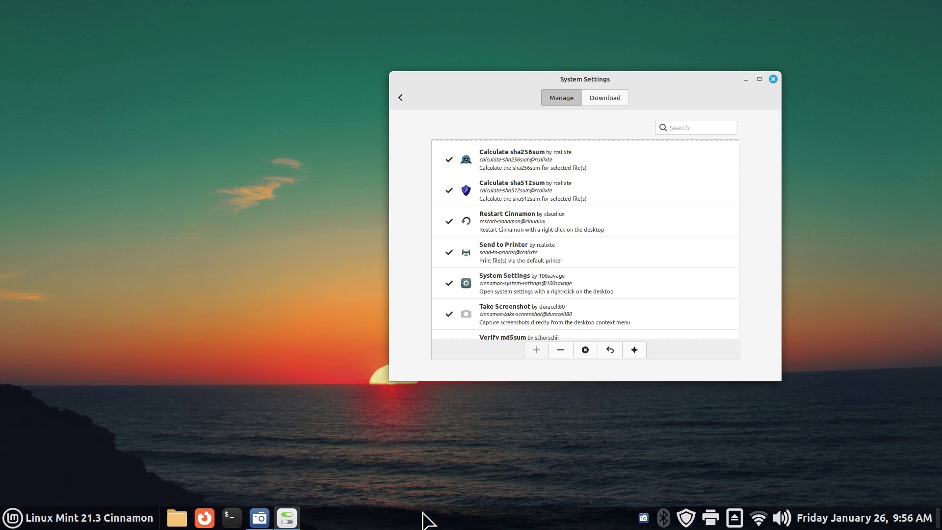
right_click(427, 519)
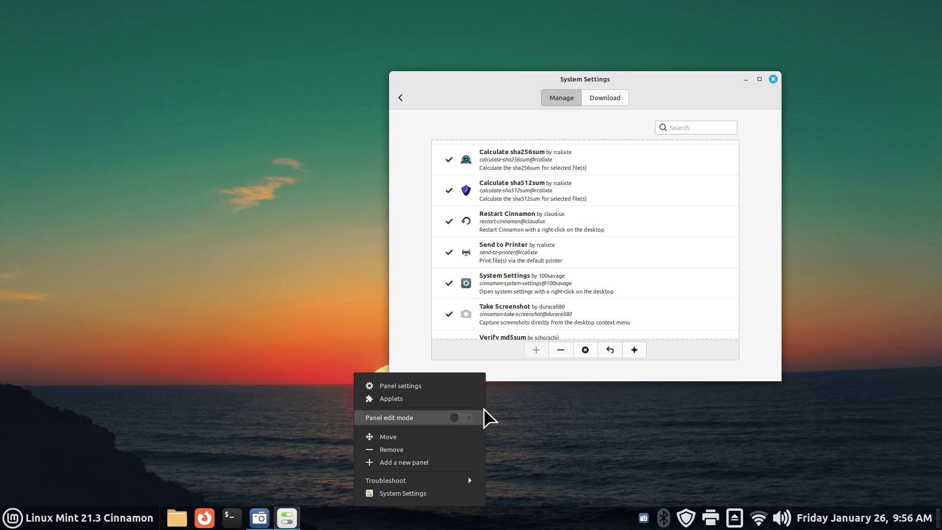
left_click(187, 201)
right_click(116, 134)
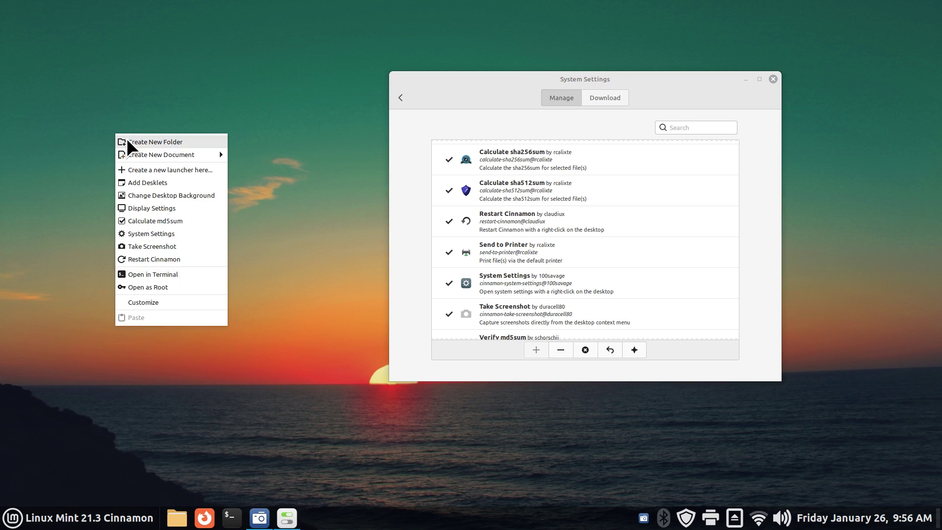
left_click(151, 234)
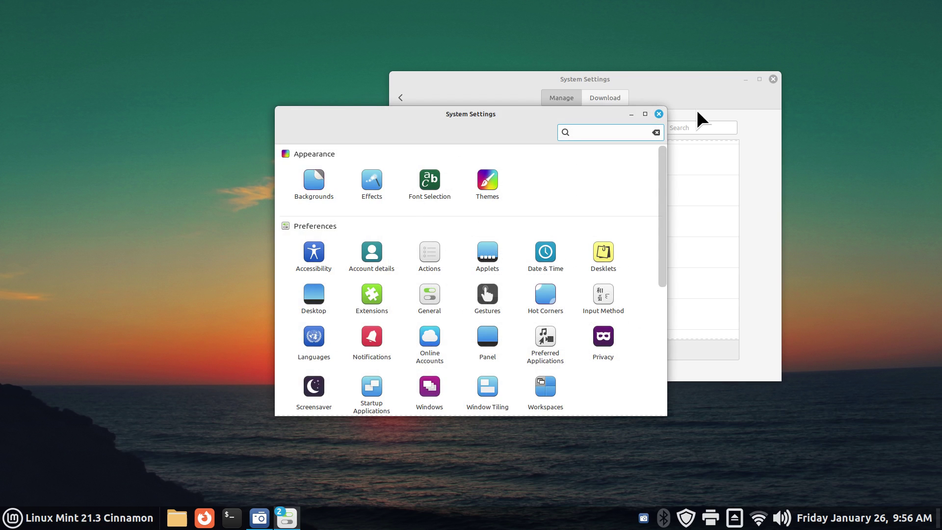
left_click(658, 114)
right_click(103, 177)
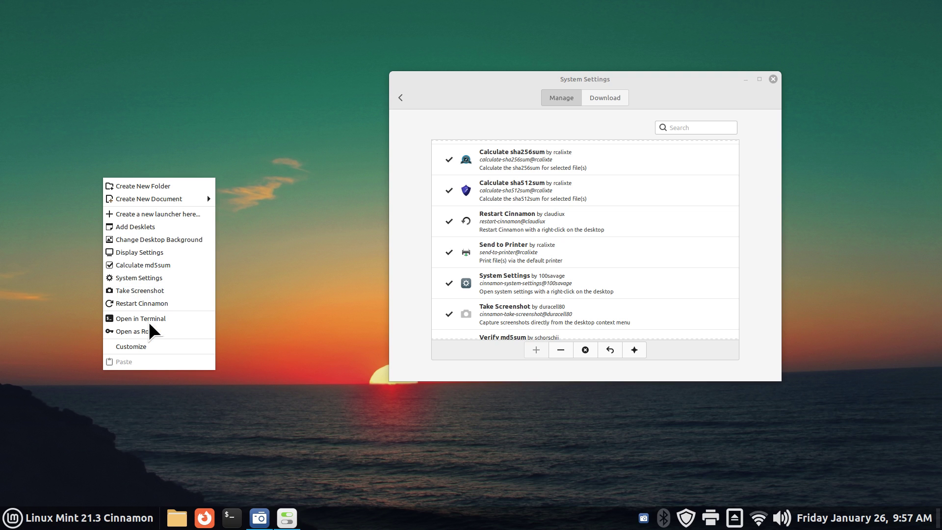
left_click(13, 519)
left_click(10, 516)
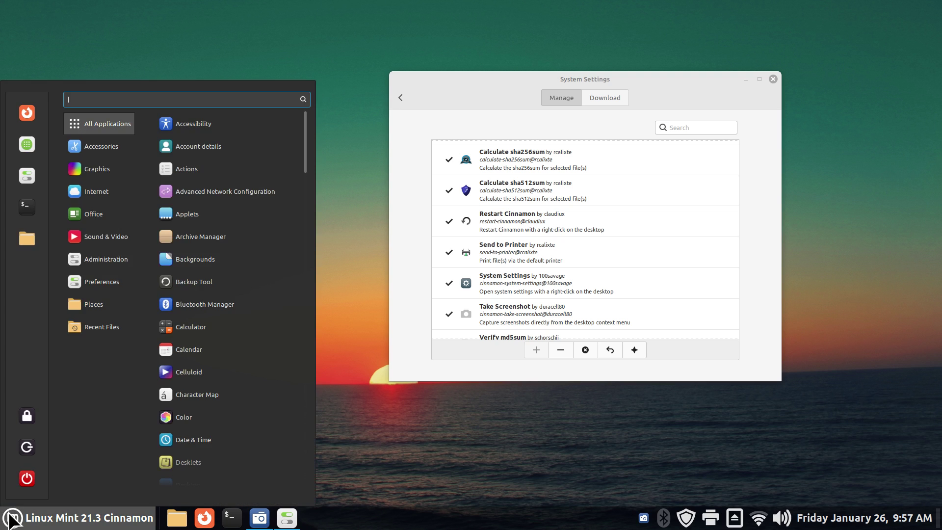
type("scre")
key("Return")
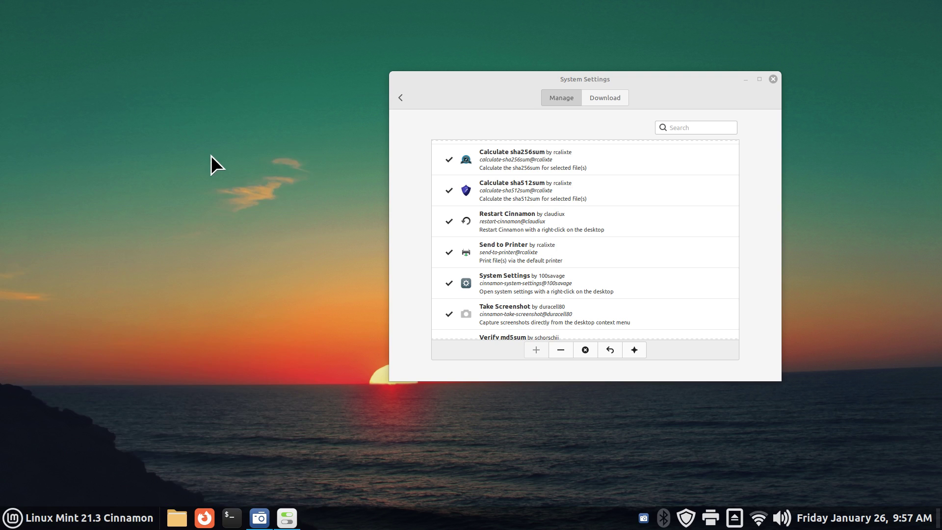
left_click_drag(478, 180, 234, 183)
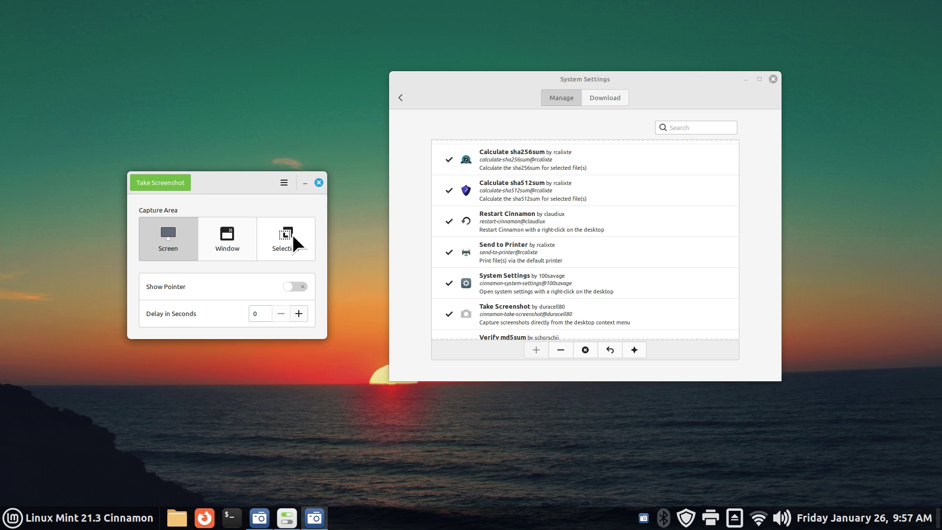
left_click(319, 182)
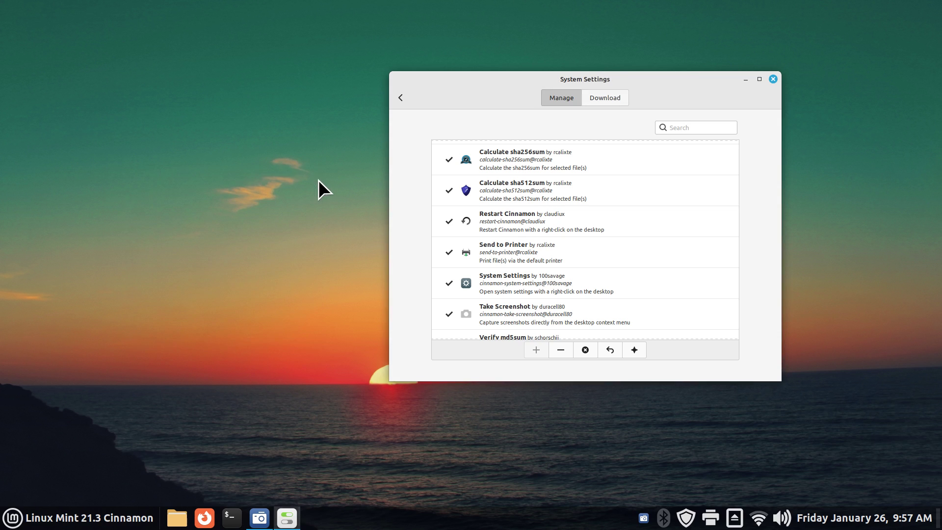
right_click(179, 245)
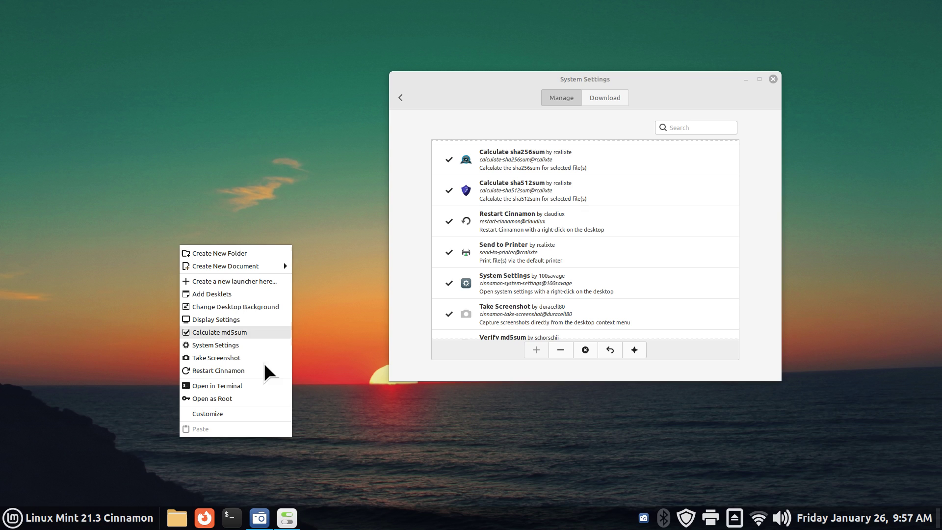
left_click(320, 439)
left_click(177, 518)
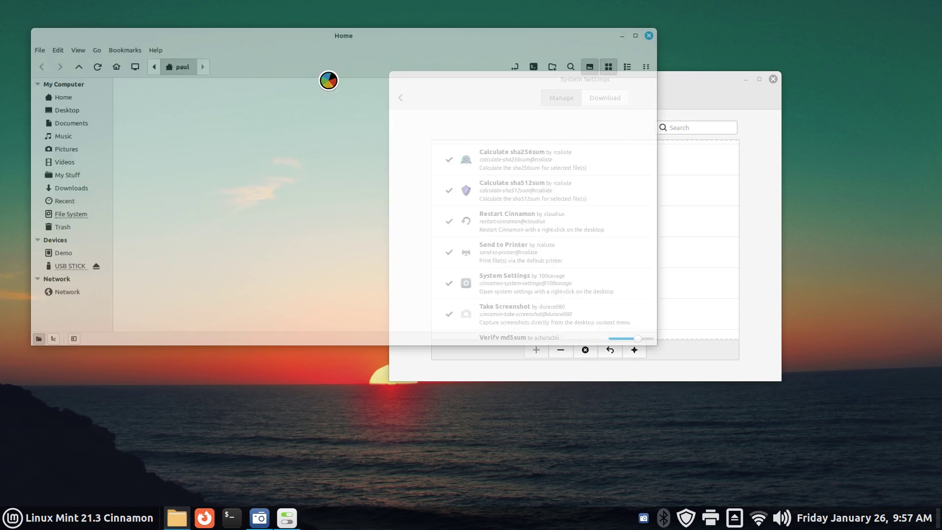
left_click_drag(247, 30, 313, 95)
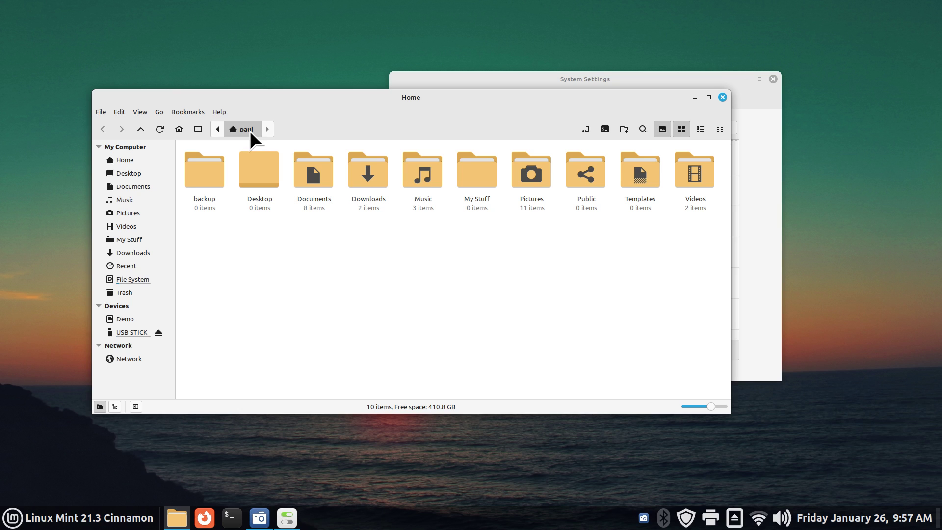
key("ctrl+l")
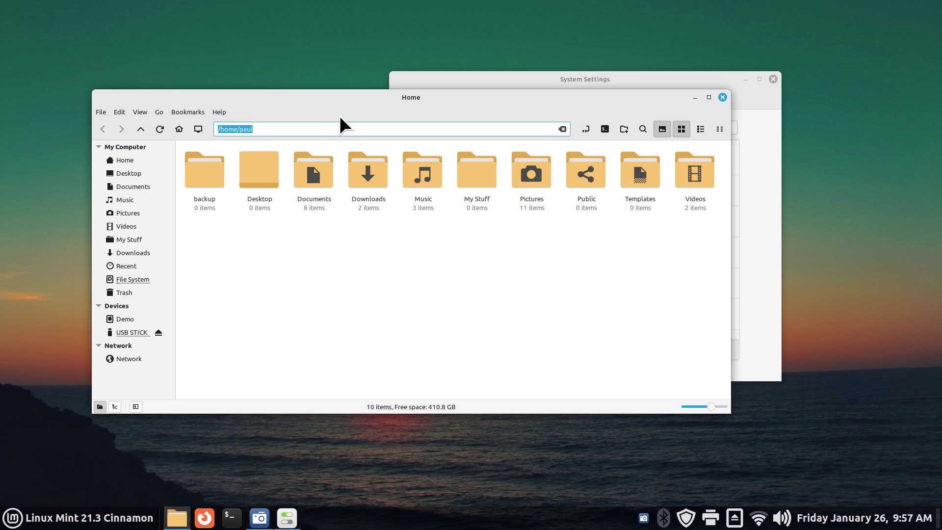
left_click(116, 210)
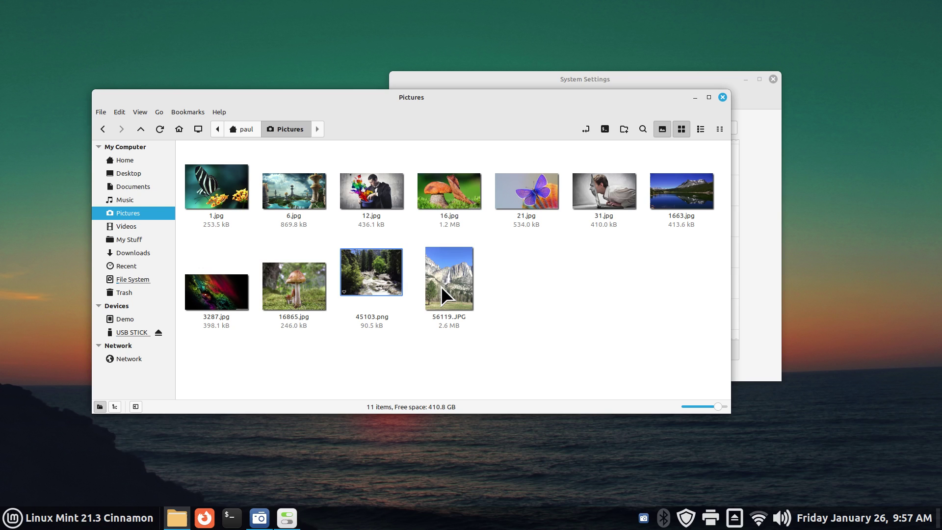
left_click(722, 98)
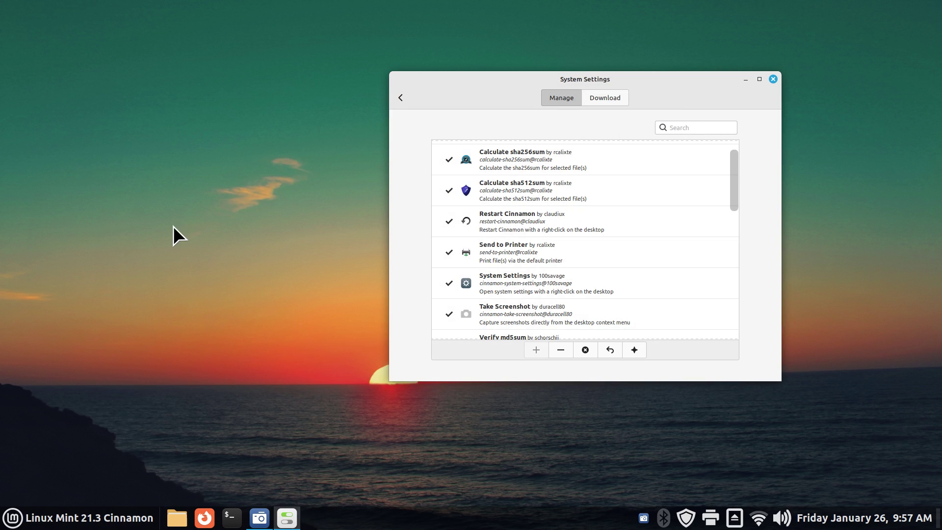
Step: Capture the lower Actions list as screenshot-auto_1706291868.png (557×267) and close the Pix preview
right_click(151, 252)
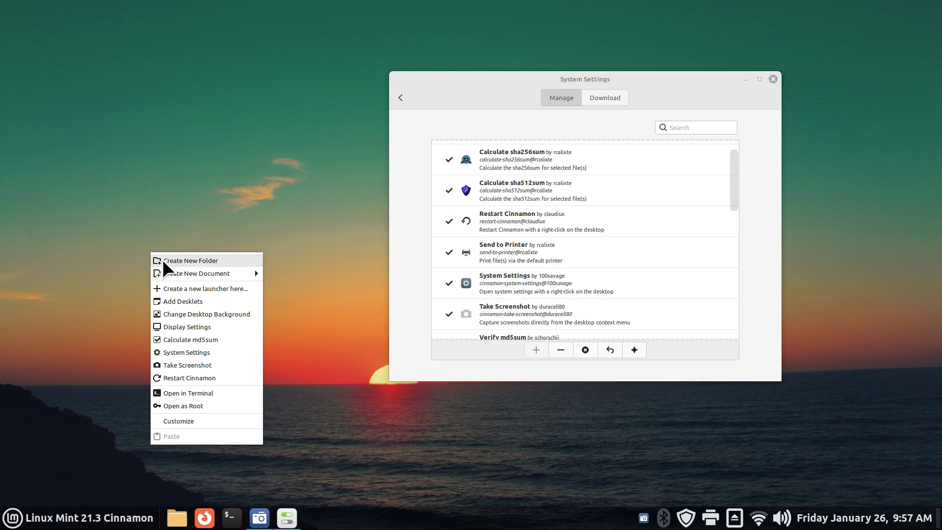
left_click(197, 364)
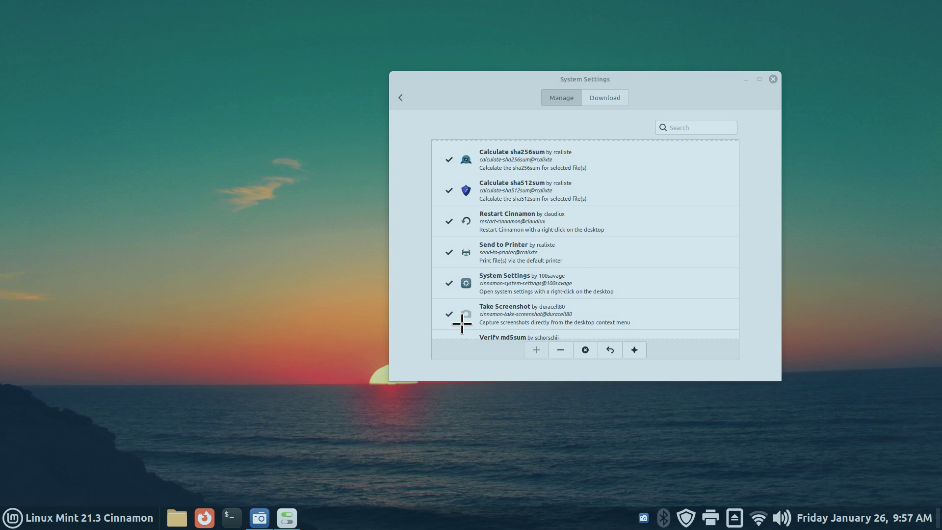
left_click_drag(635, 249, 361, 379)
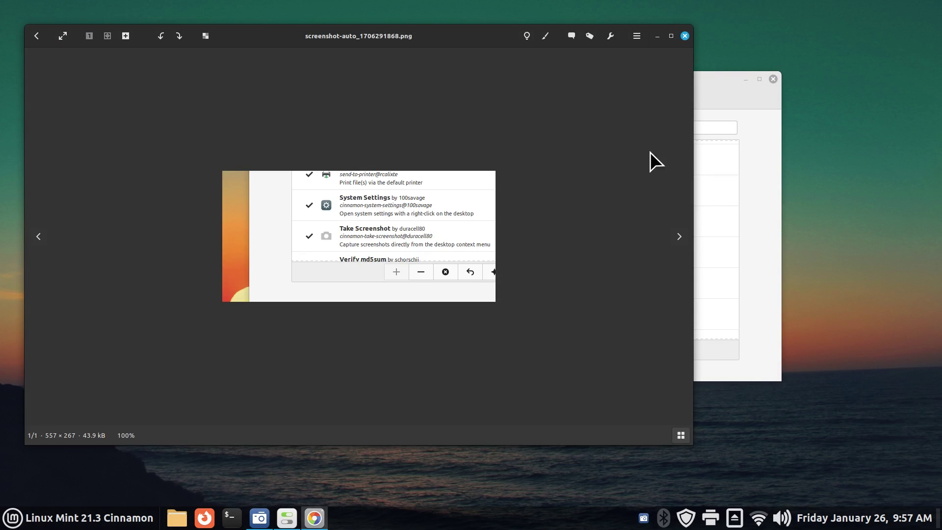
left_click(684, 36)
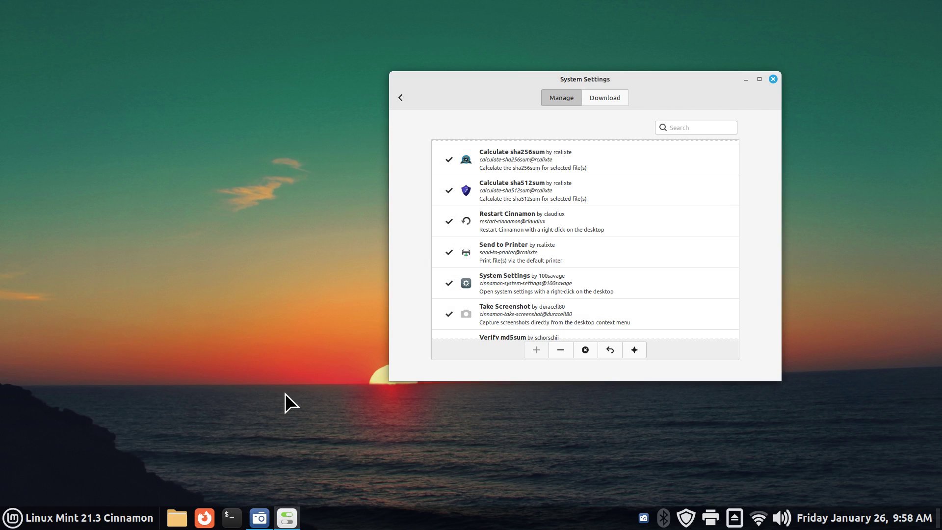
Step: Launch Firefox, then take an area screenshot covering both the Firefox and Settings windows
left_click(204, 517)
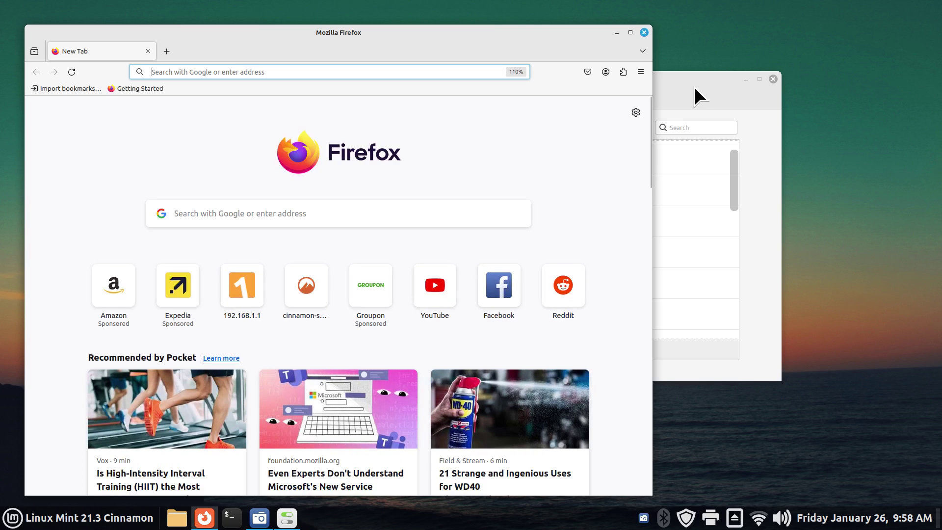
left_click_drag(697, 83, 616, 152)
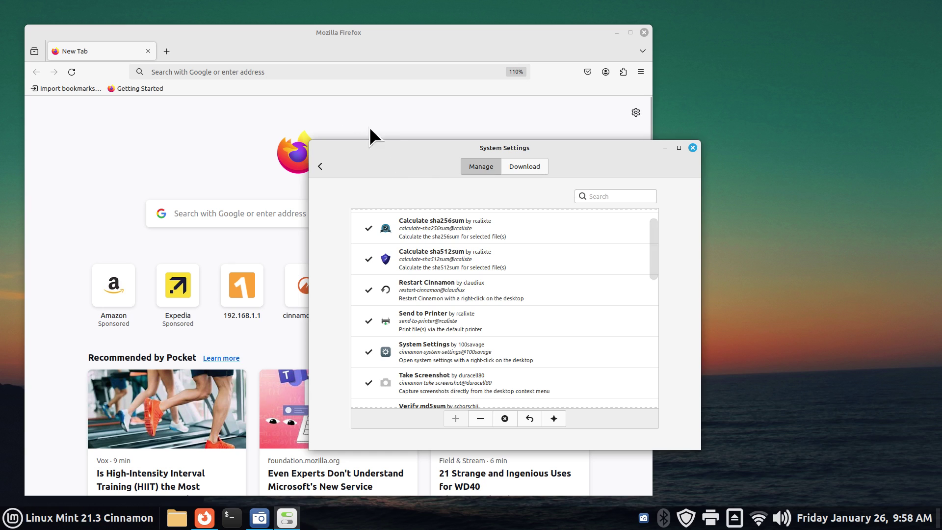
right_click(779, 167)
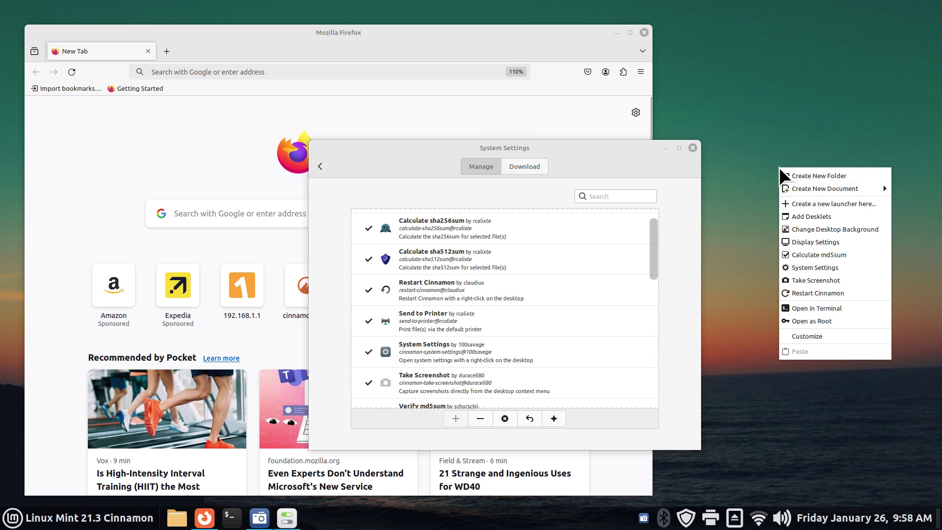
left_click(852, 281)
left_click_drag(754, 102, 53, 391)
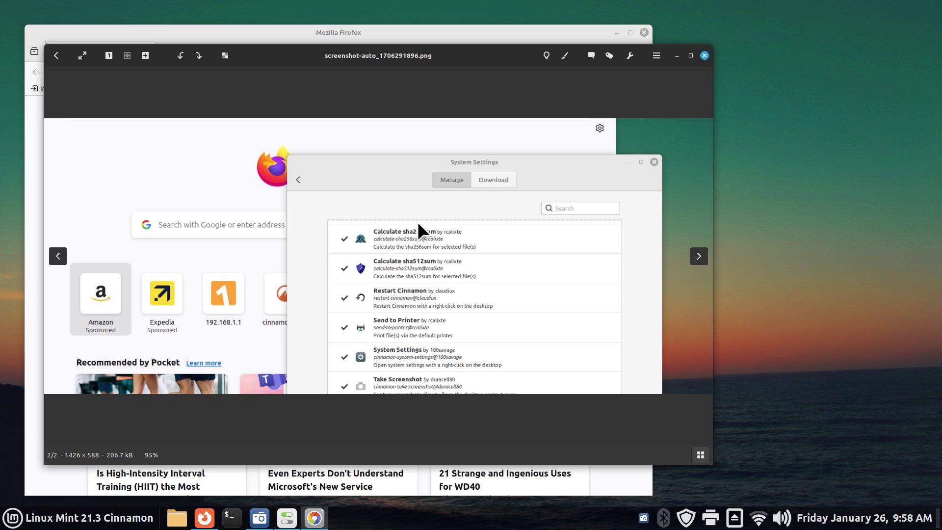
Step: View the About Pix dialog from Pix's main menu, then close it
left_click(654, 58)
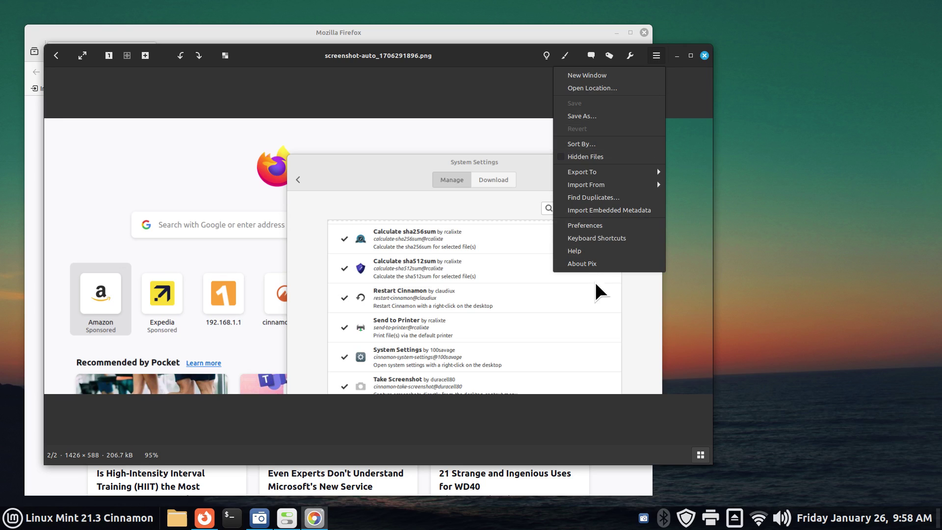
left_click(593, 265)
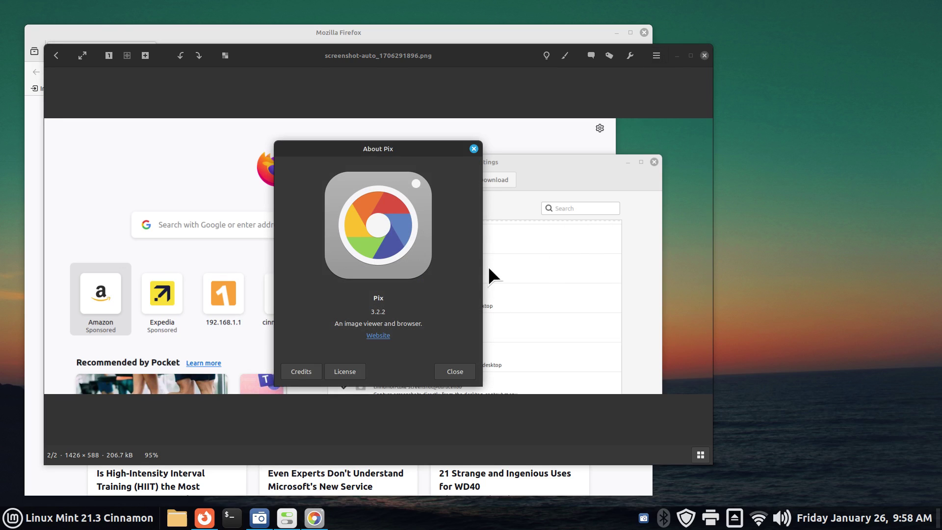
left_click(473, 148)
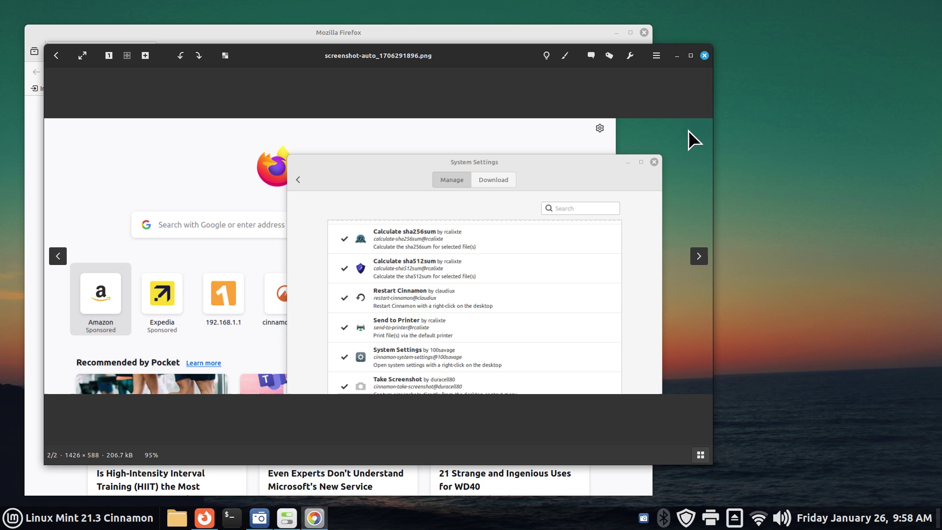
Step: Close Pix and Firefox, then open Pictures › Screenshots in Nemo with the largest icons
left_click(704, 56)
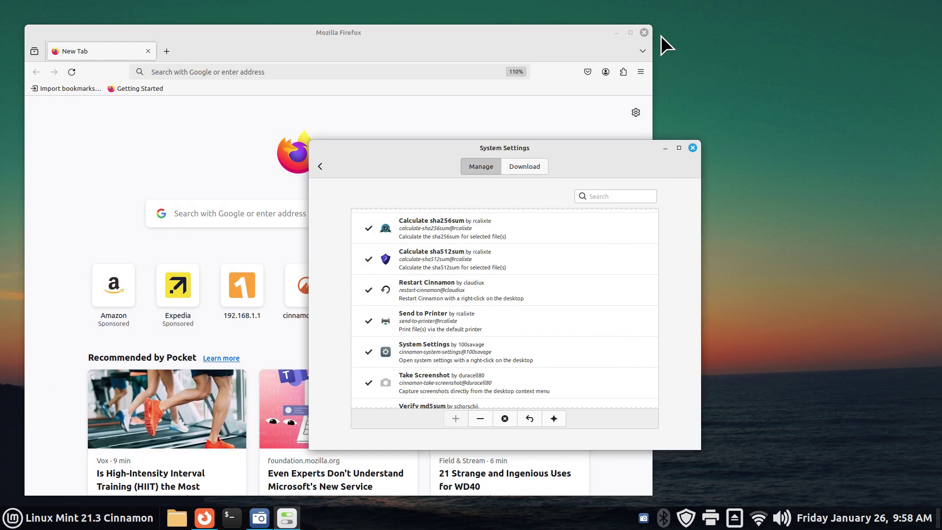
left_click(644, 33)
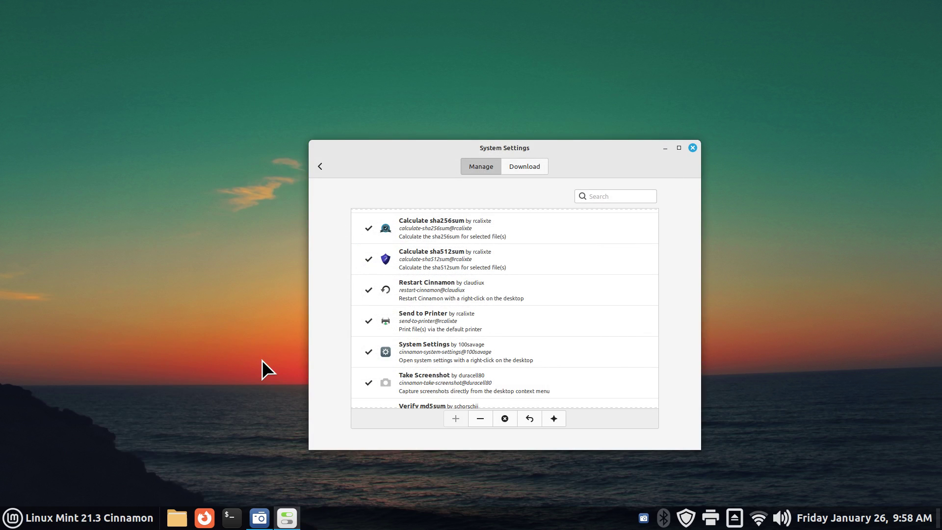
left_click_drag(388, 142, 547, 65)
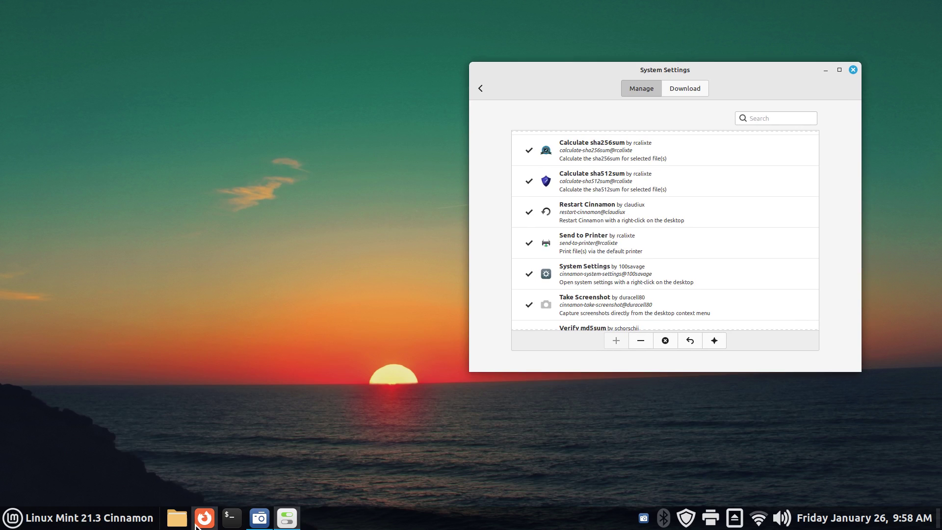
left_click(176, 519)
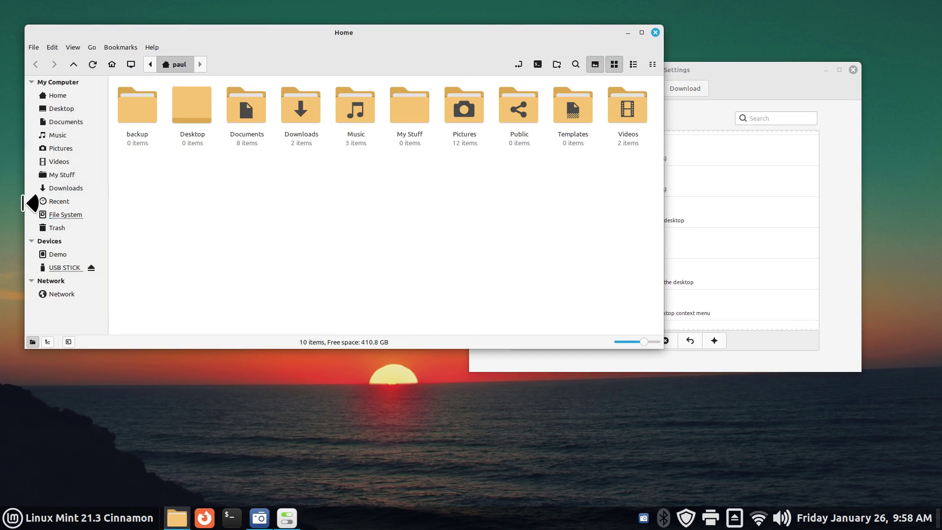
left_click(69, 148)
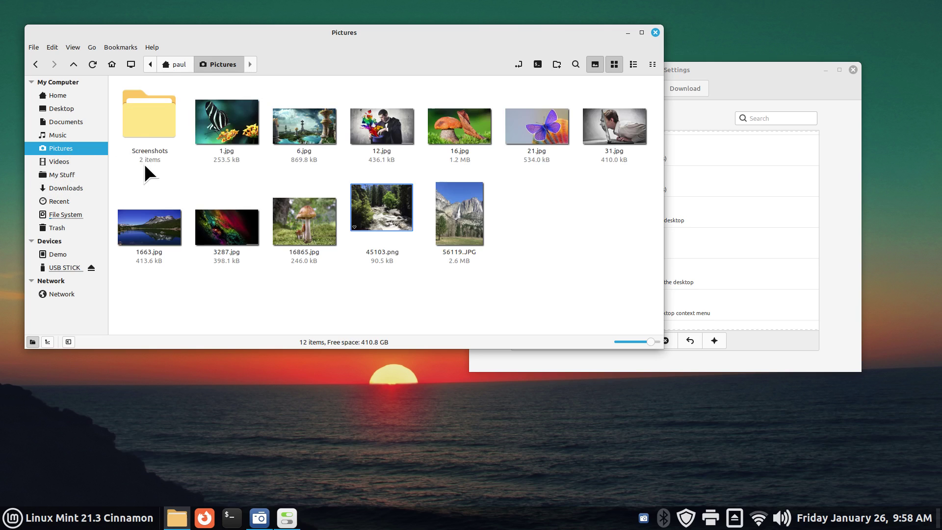
double_click(144, 130)
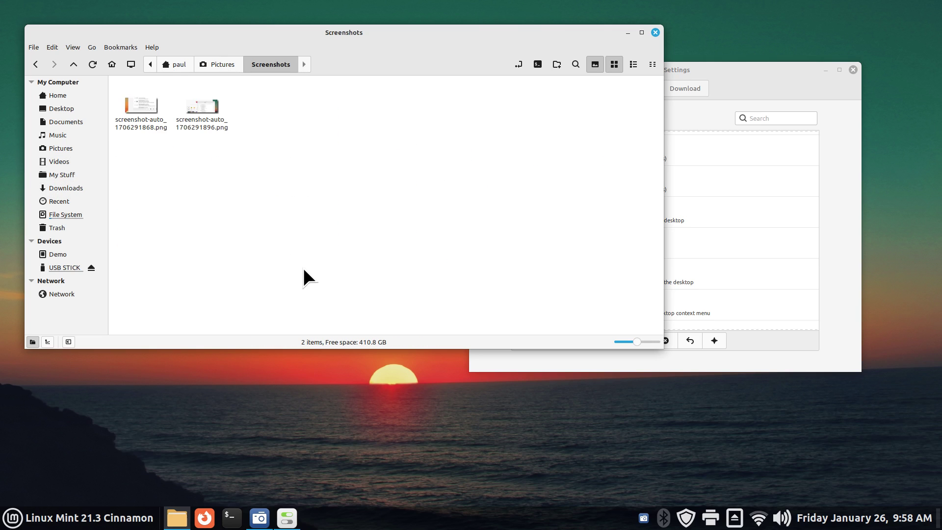
key("ctrl+plus")
key("ctrl+plus")
key("ctrl+plus")
Step: Open both screenshots in the image viewer, snapping, maximizing and restoring it, then close it
left_click(325, 179)
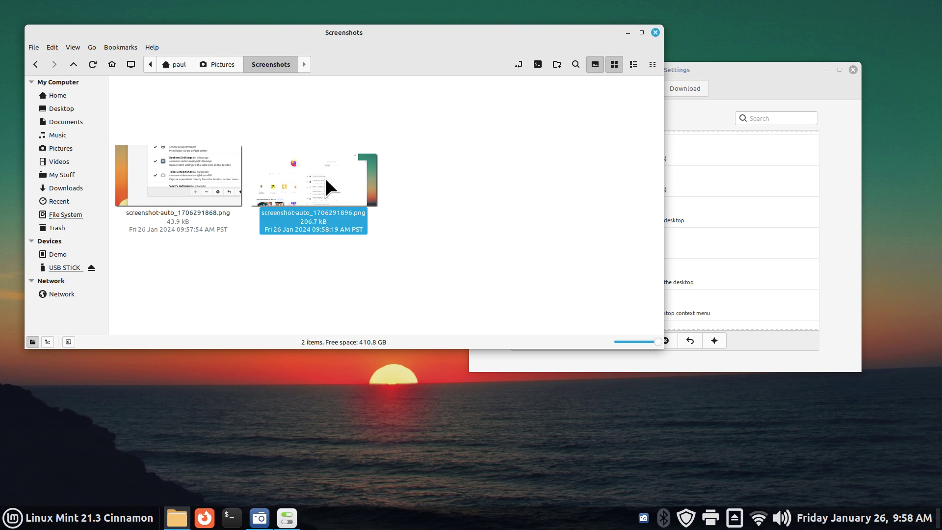
double_click(325, 177)
left_click_drag(479, 87, 460, 1)
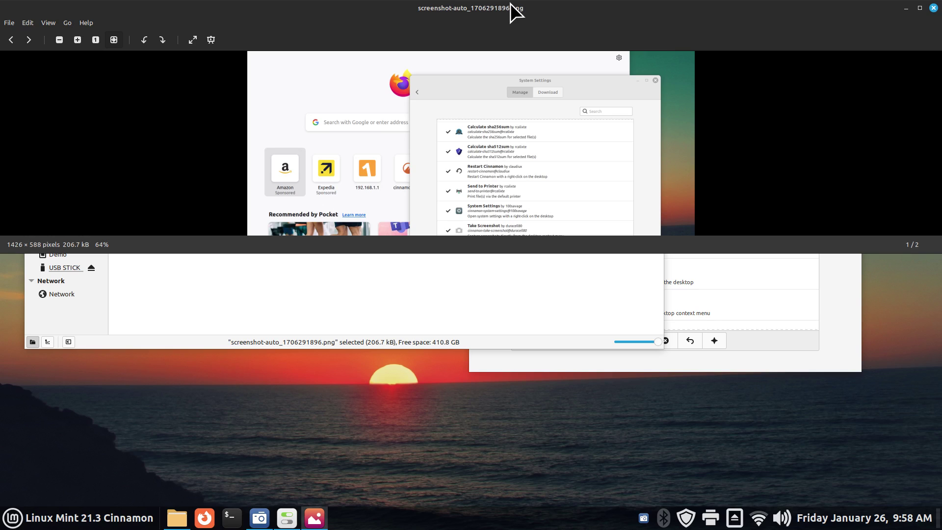
double_click(510, 4)
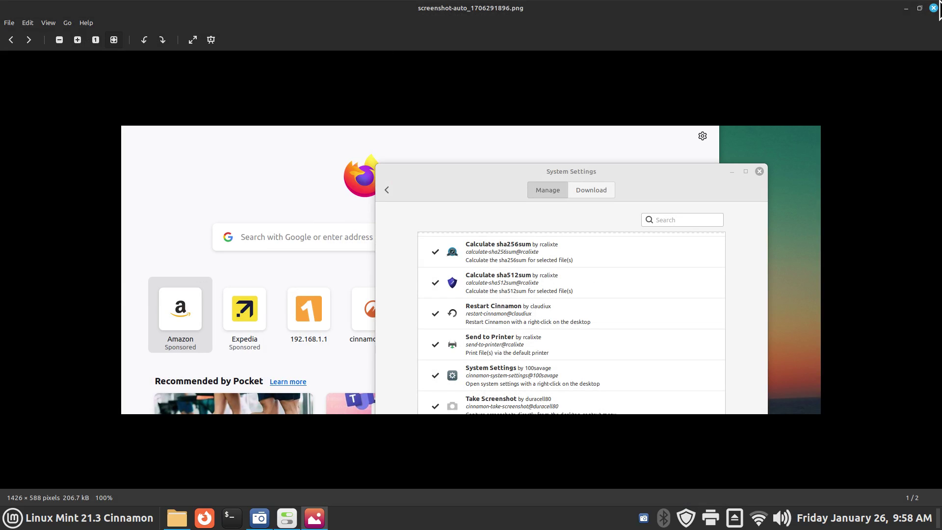
left_click_drag(662, 14, 670, 104)
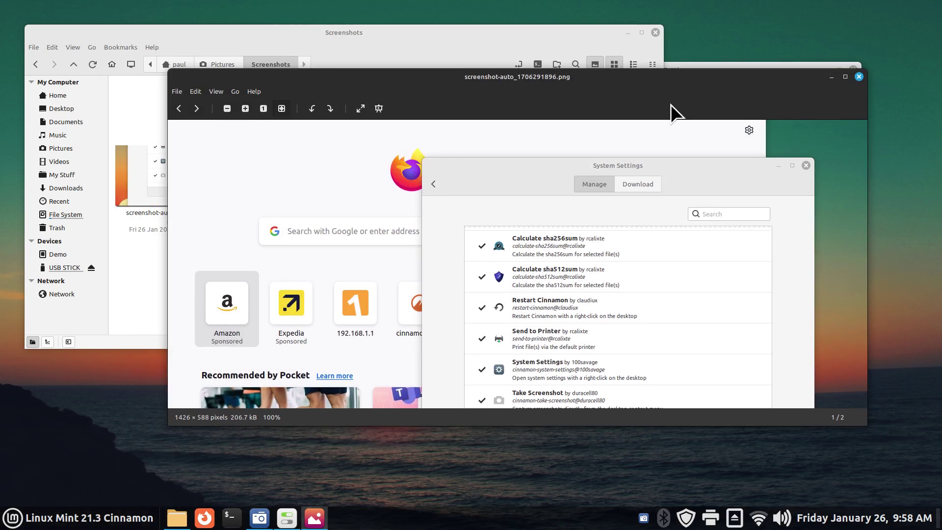
left_click(858, 76)
double_click(141, 178)
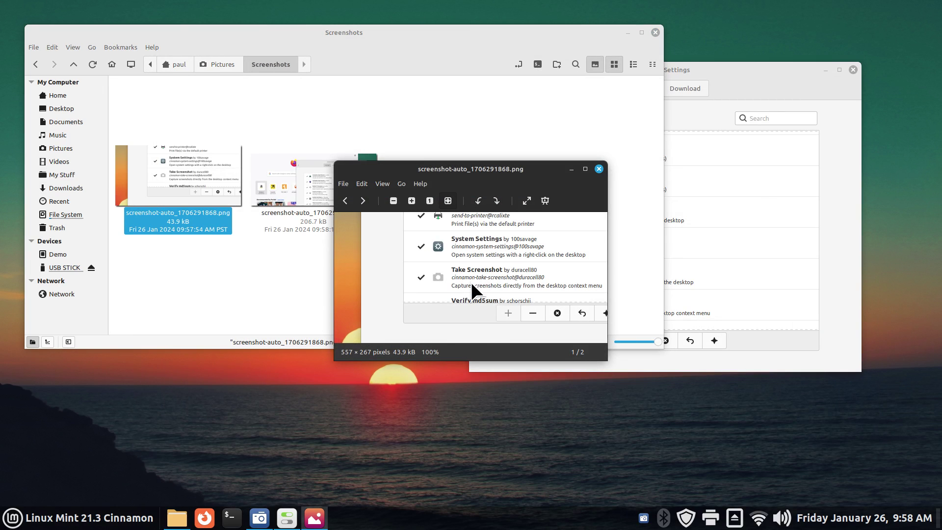
left_click(599, 169)
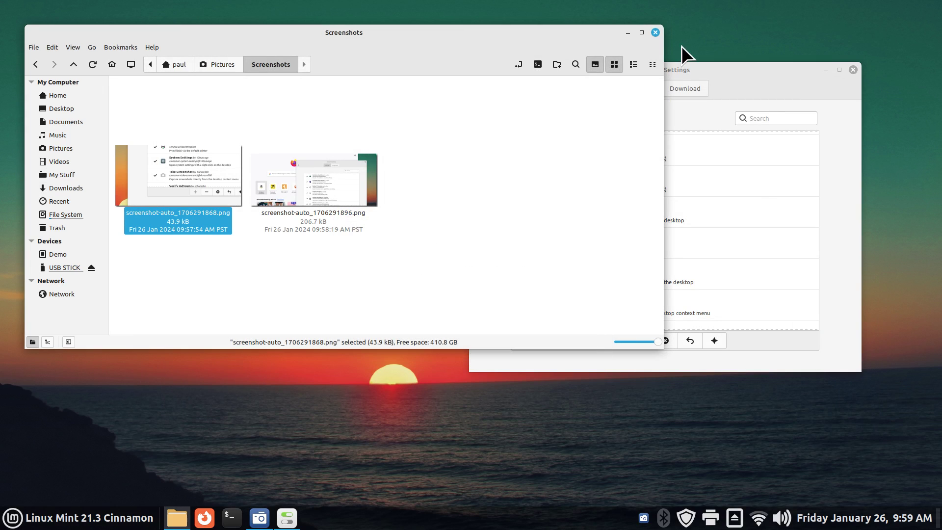
Step: Close the file manager, centre System Settings and return to its Actions page
left_click(655, 33)
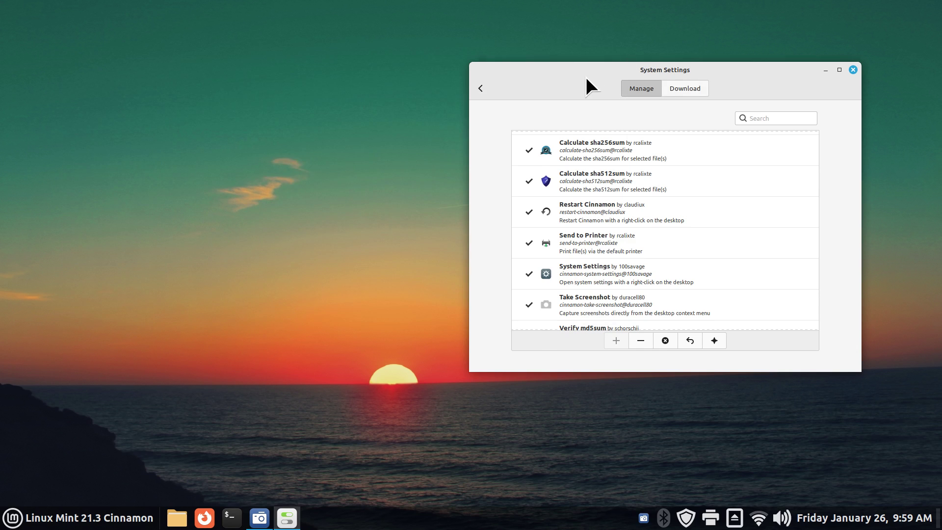
left_click_drag(586, 76, 357, 62)
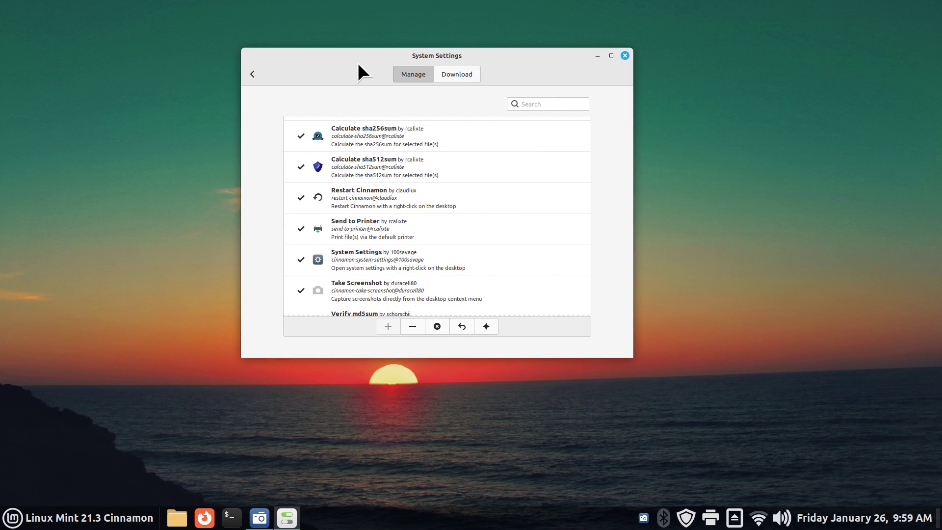
left_click(255, 75)
left_click(399, 193)
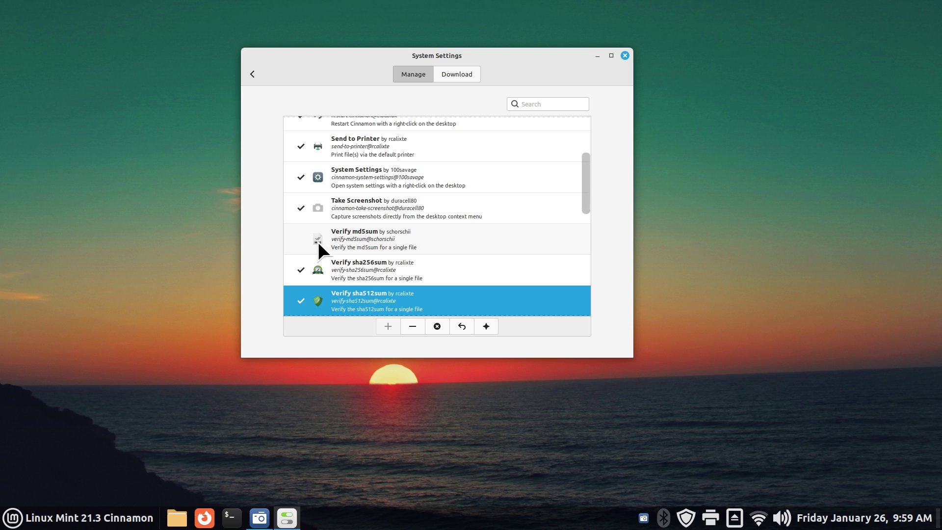
Step: Enable the Verify md5sum action and move the settings window up-right
left_click(373, 242)
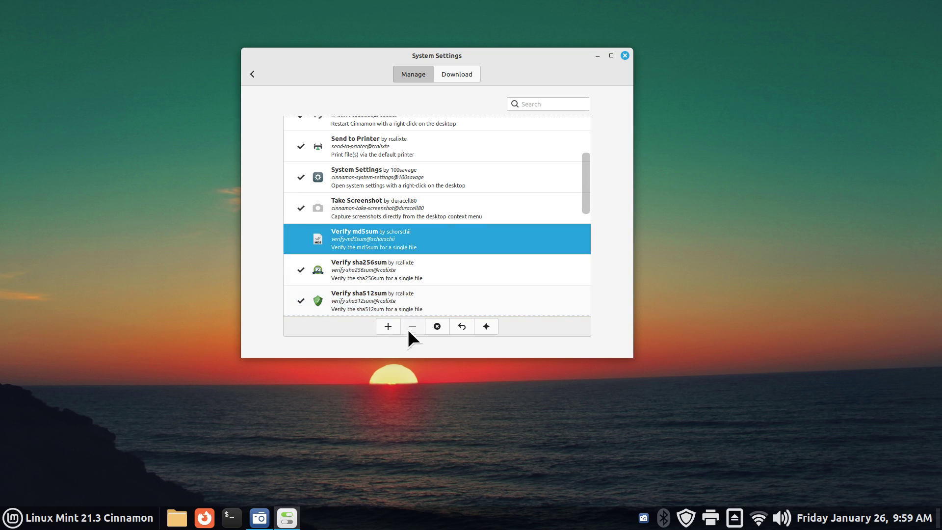
left_click(387, 324)
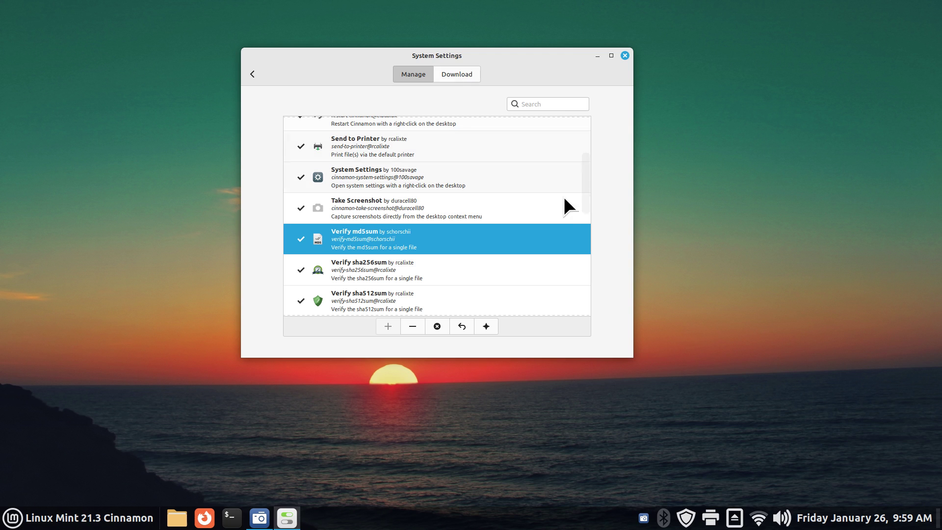
left_click_drag(587, 193, 589, 240)
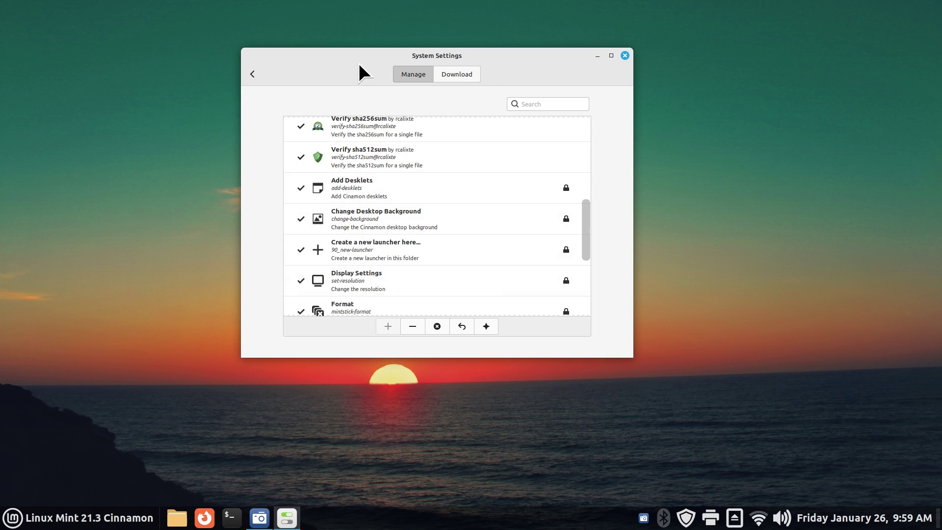
left_click_drag(358, 63, 429, 40)
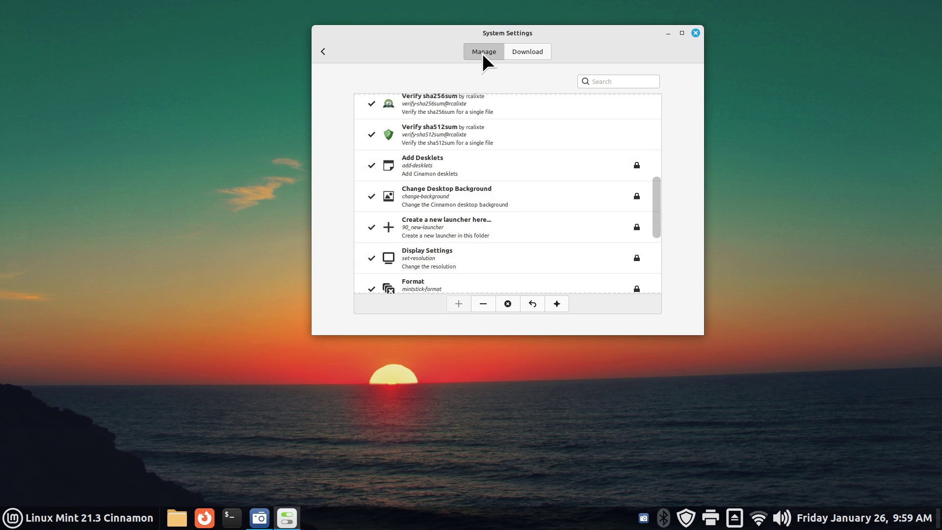
Step: Glance at the Download tab, then disable Take Screenshot and confirm it's gone from the desktop menu
left_click(530, 48)
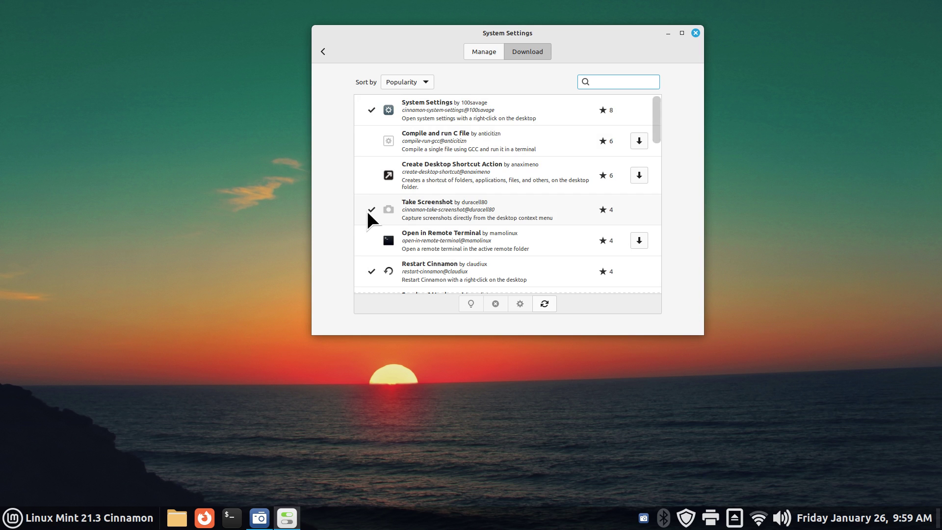
left_click(488, 51)
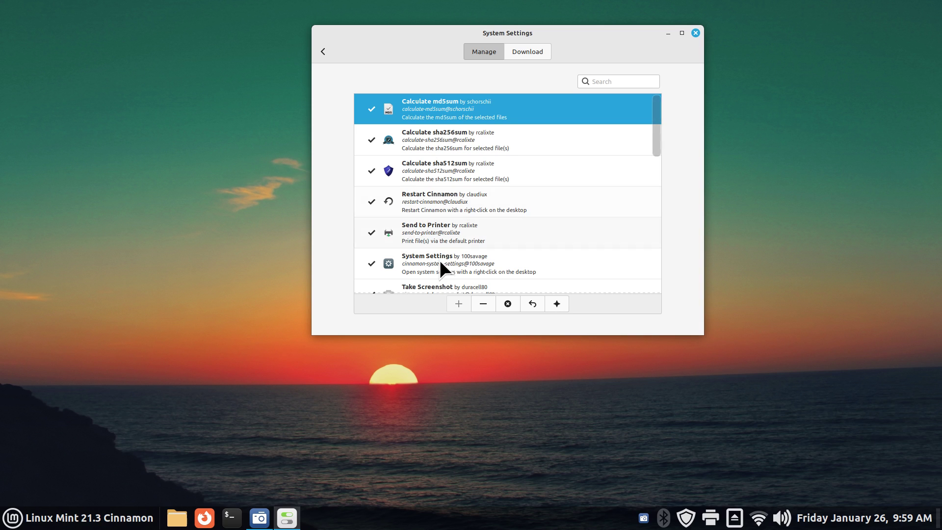
scroll(444, 252, "down", 1)
left_click(423, 274)
left_click(482, 305)
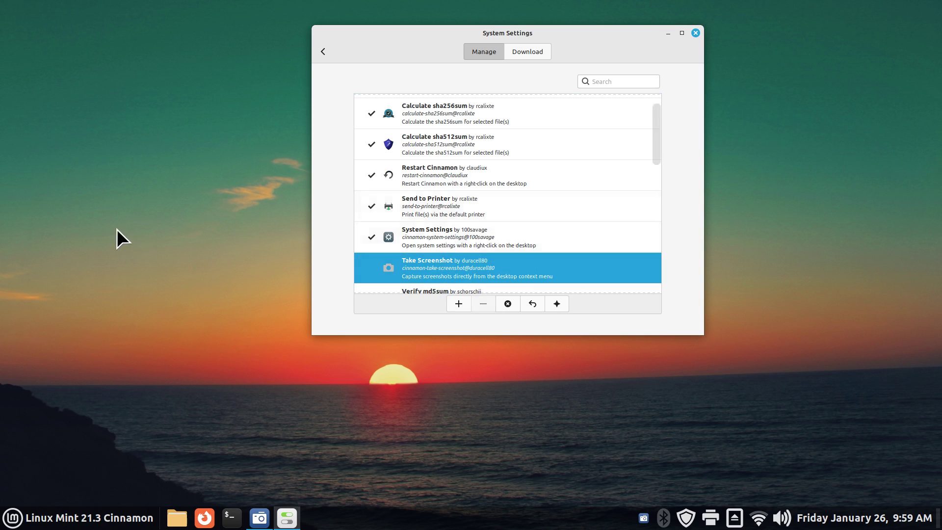
right_click(102, 219)
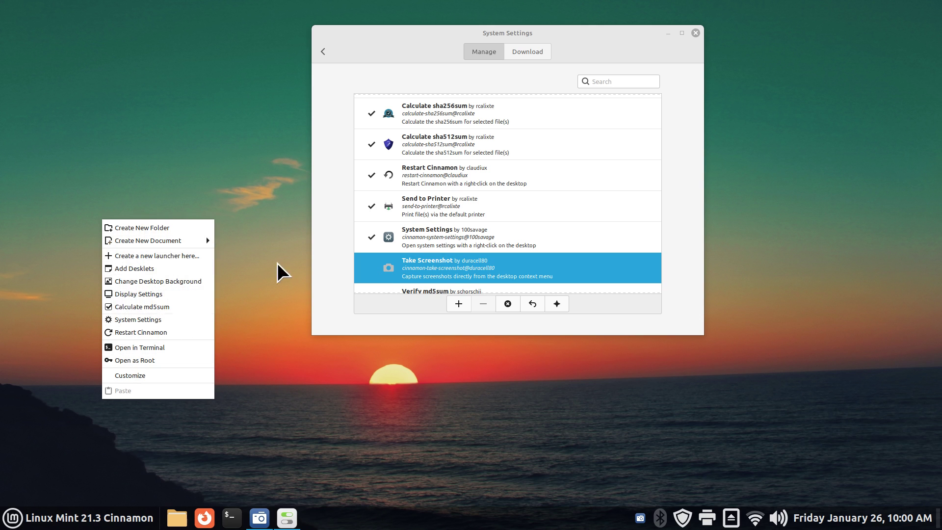
left_click(294, 275)
Step: Re-enable Take Screenshot, verify it's back in the desktop menu, and move the window right
left_click(458, 304)
right_click(77, 221)
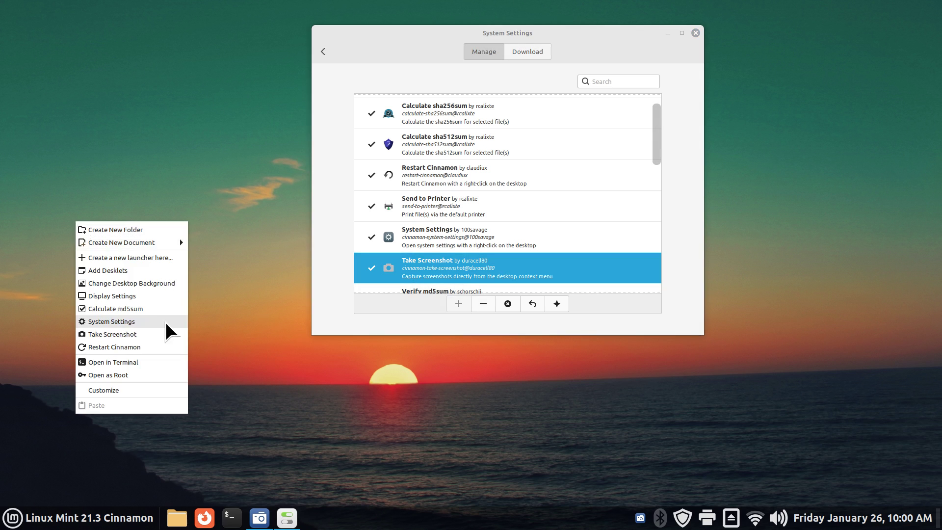
left_click(283, 184)
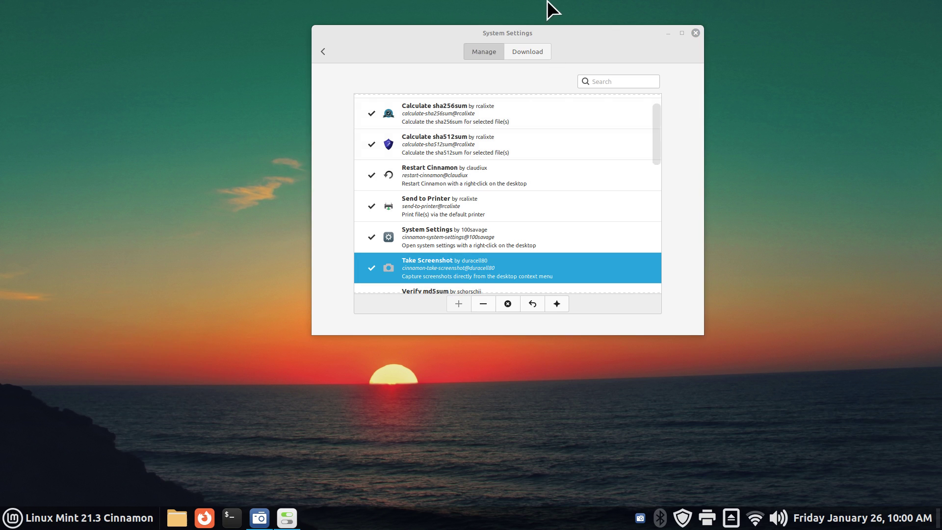
left_click_drag(566, 29, 709, 38)
Step: Close and reopen System Settings from the desktop menu, then open its General page
left_click(836, 43)
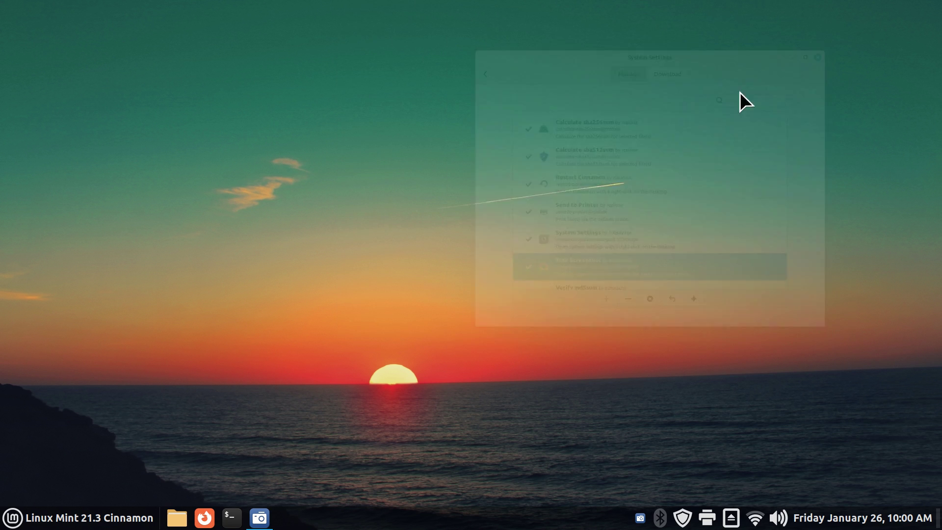
right_click(50, 185)
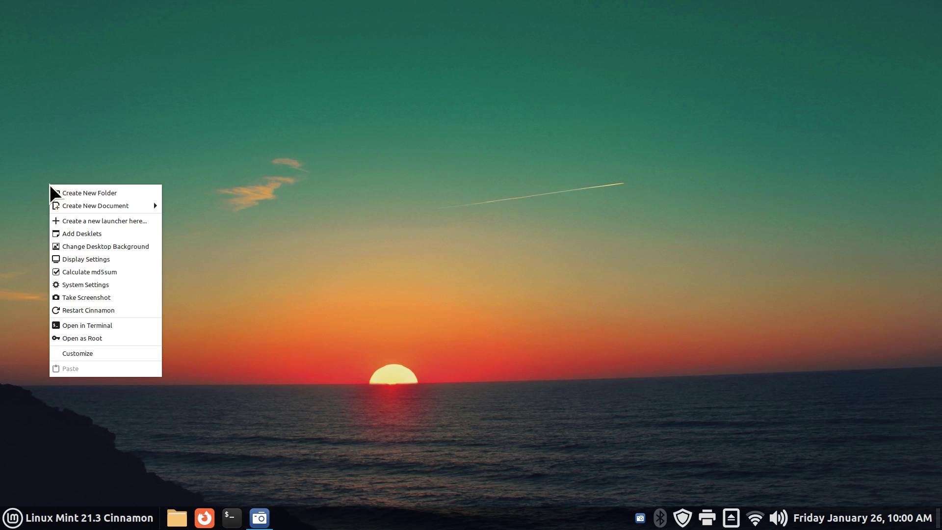
left_click(123, 284)
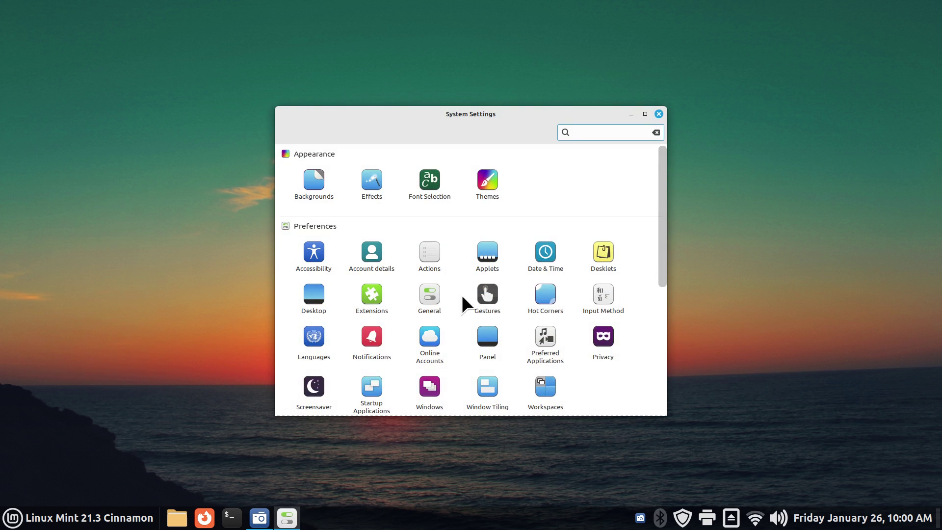
left_click(430, 295)
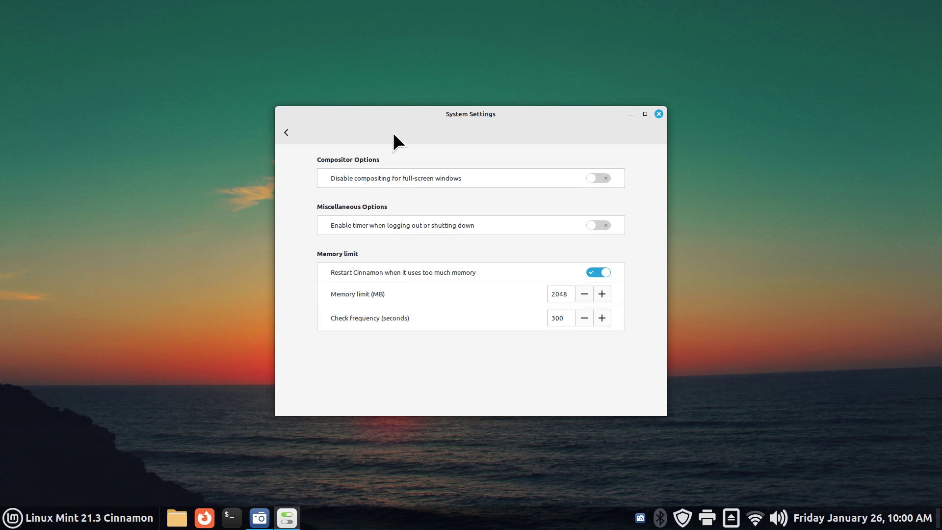
Step: Move the General settings window to the top and restart Cinnamon from the desktop menu
left_click_drag(392, 117, 512, 18)
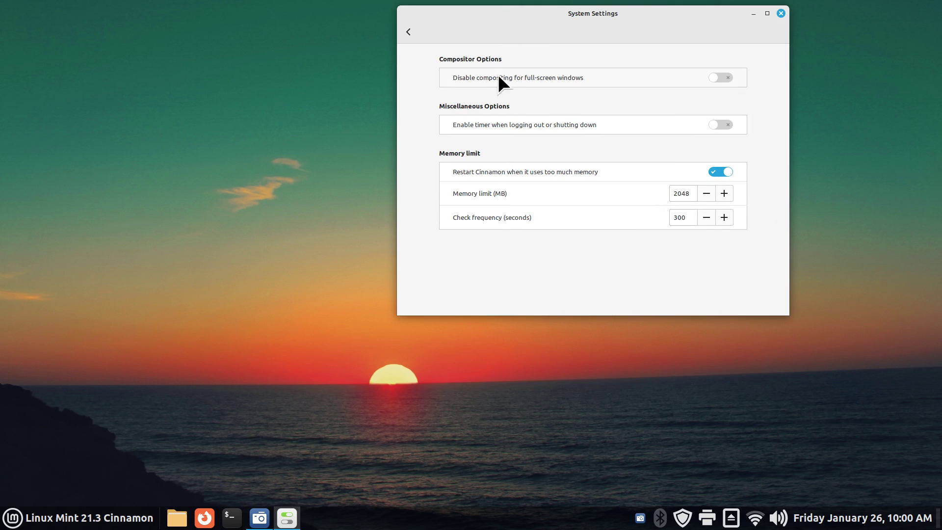
right_click(90, 273)
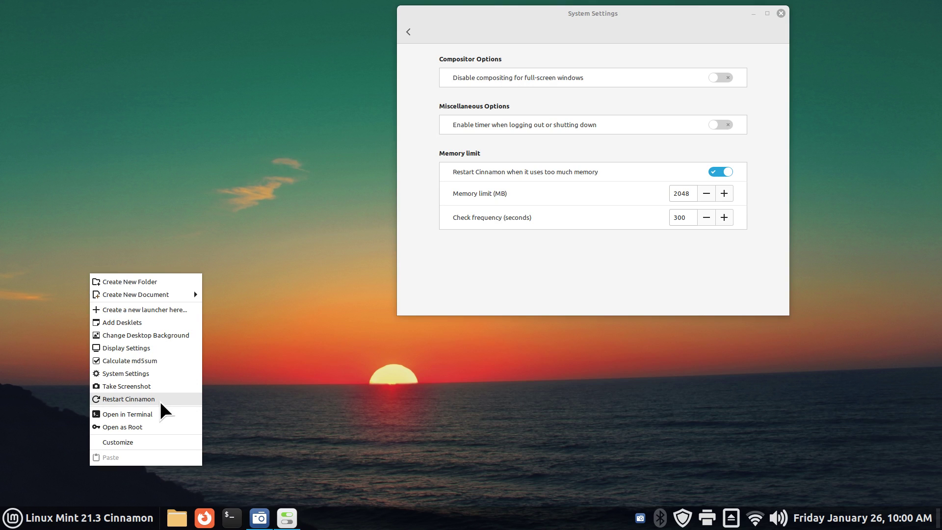
left_click(160, 399)
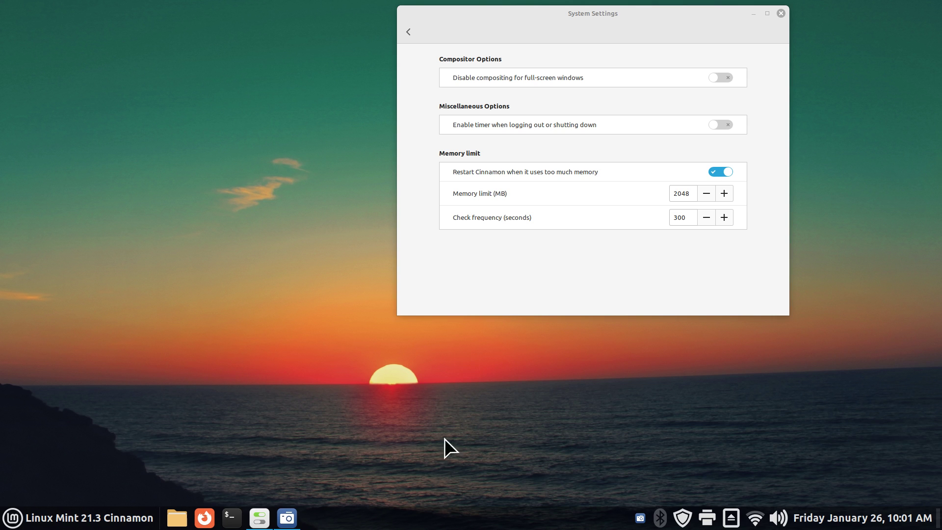
Step: Restart Cinnamon again through the panel menu's Troubleshoot submenu
right_click(366, 523)
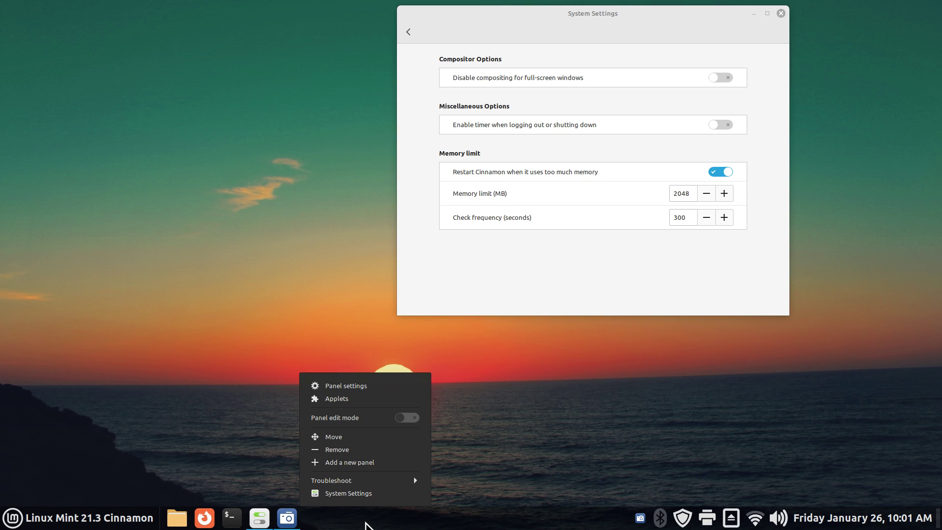
left_click(377, 479)
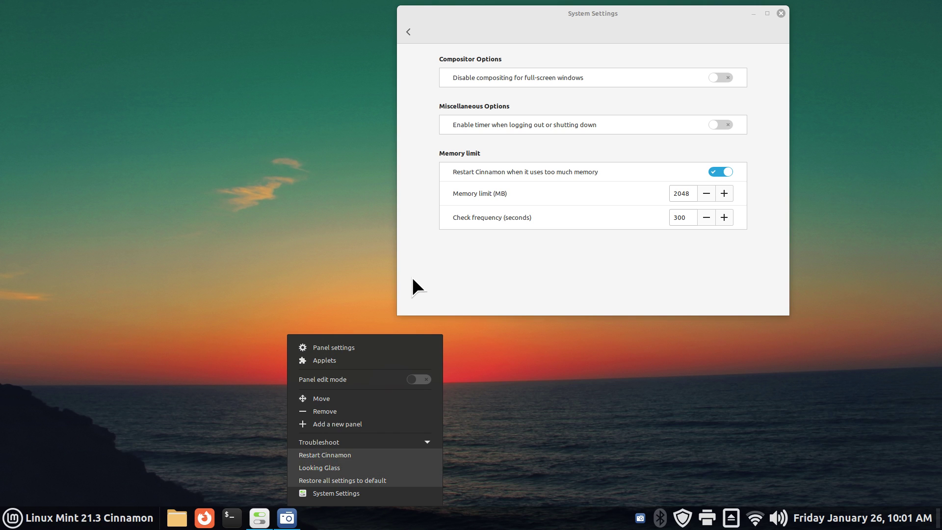
left_click(357, 455)
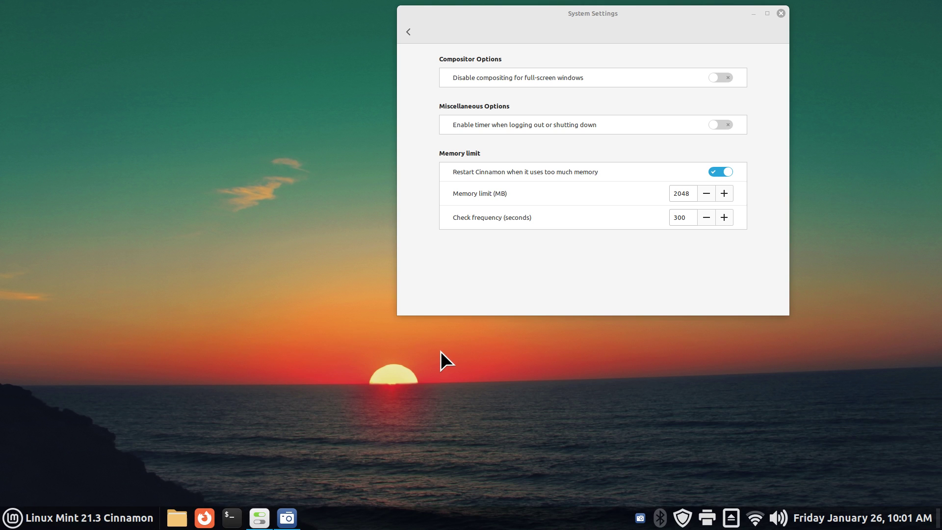
Step: Restart Cinnamon by running 'r' from the Alt+F2 command prompt
key("alt+F2")
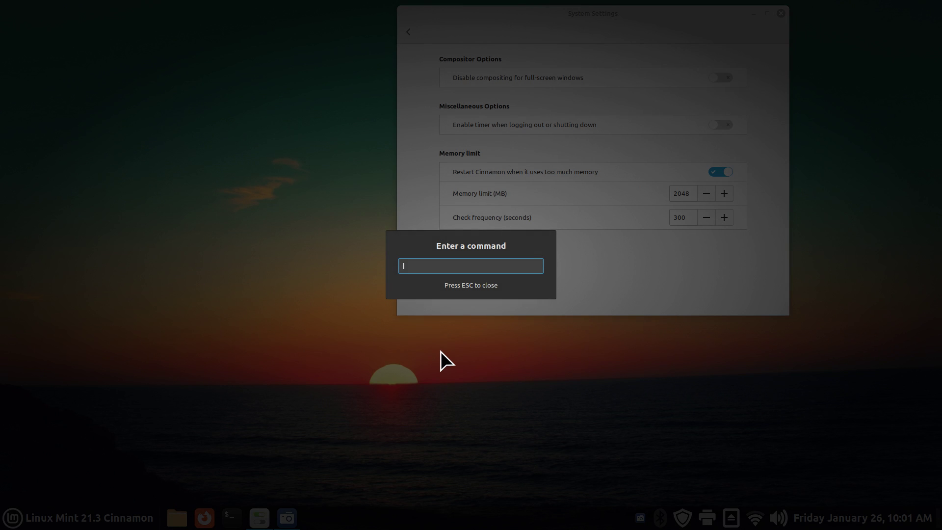
type("r")
key("Return")
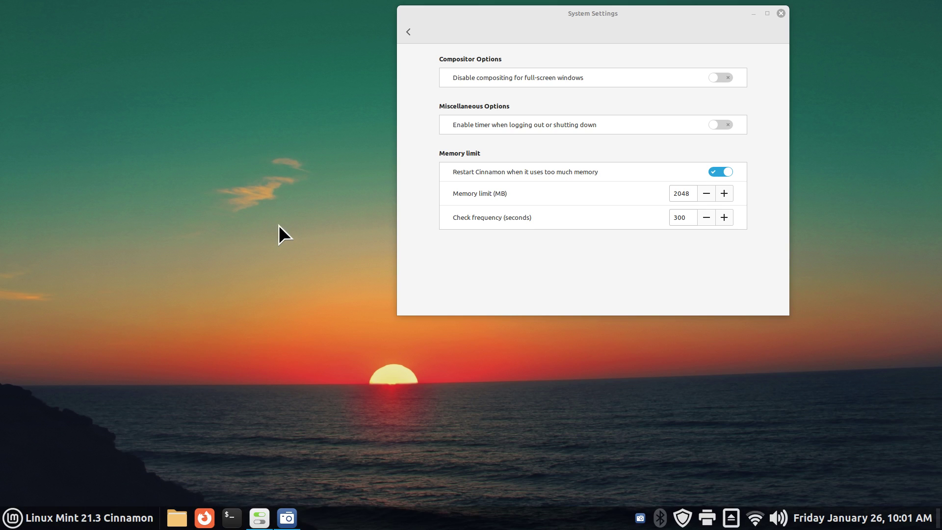
Step: Restart Cinnamon again through the panel's Troubleshoot > Restart Cinnamon option
right_click(141, 177)
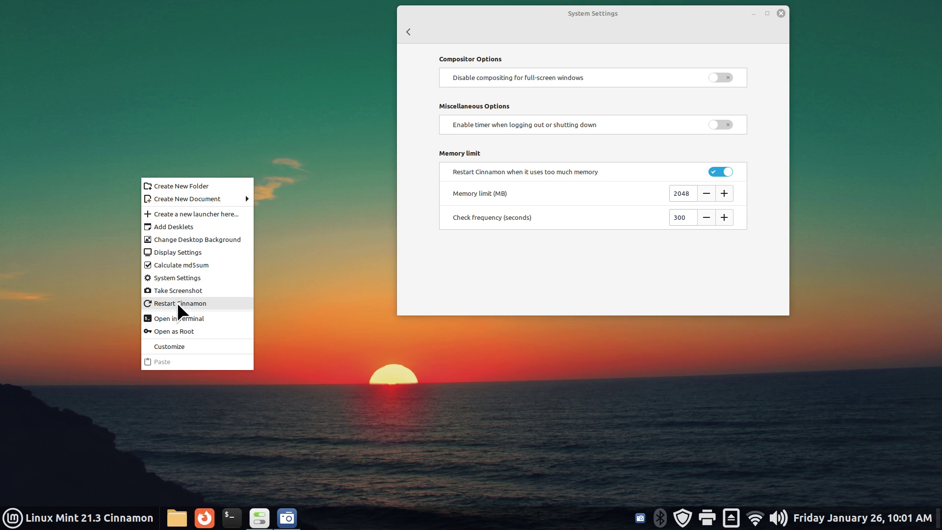
left_click(343, 392)
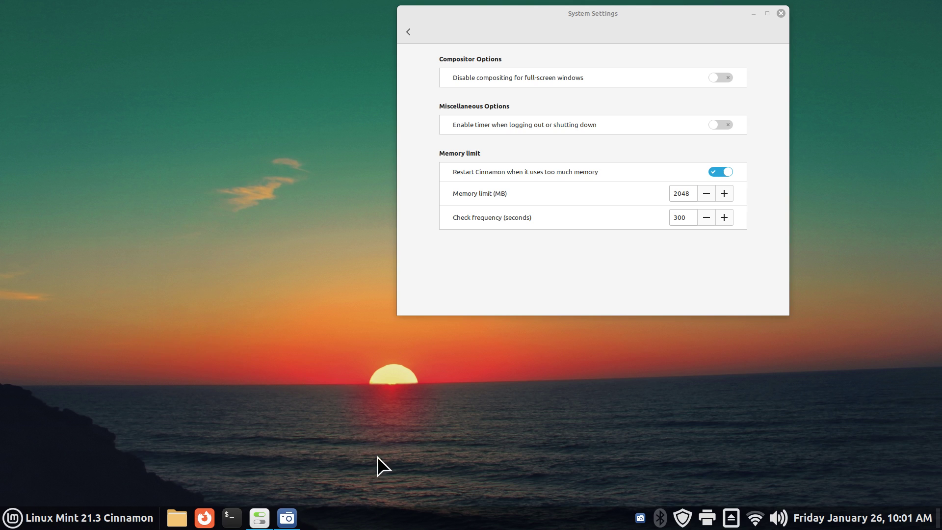
right_click(395, 519)
left_click(398, 480)
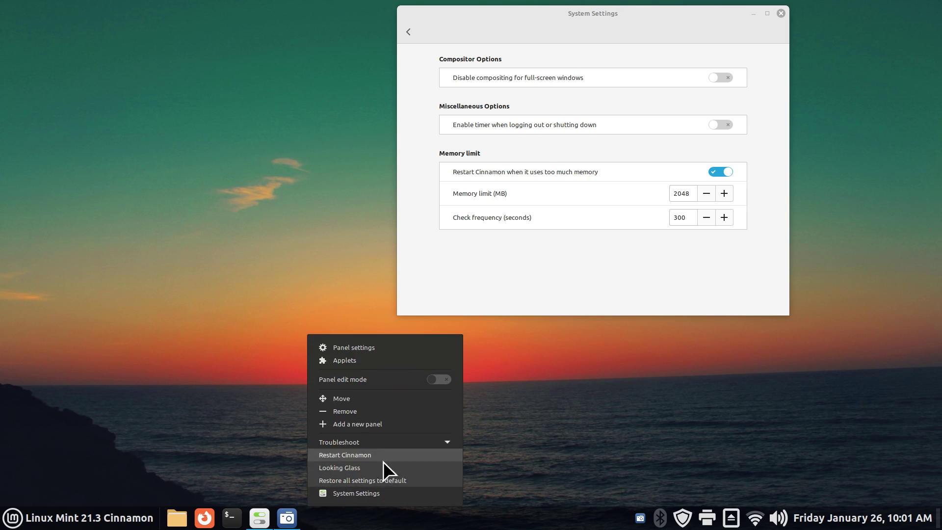
left_click(357, 458)
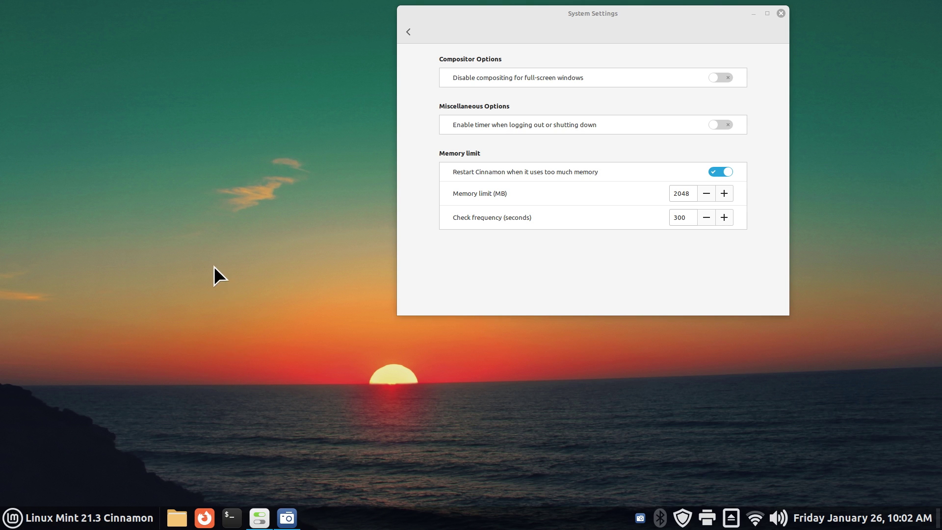
Step: Close the System Settings window
right_click(200, 241)
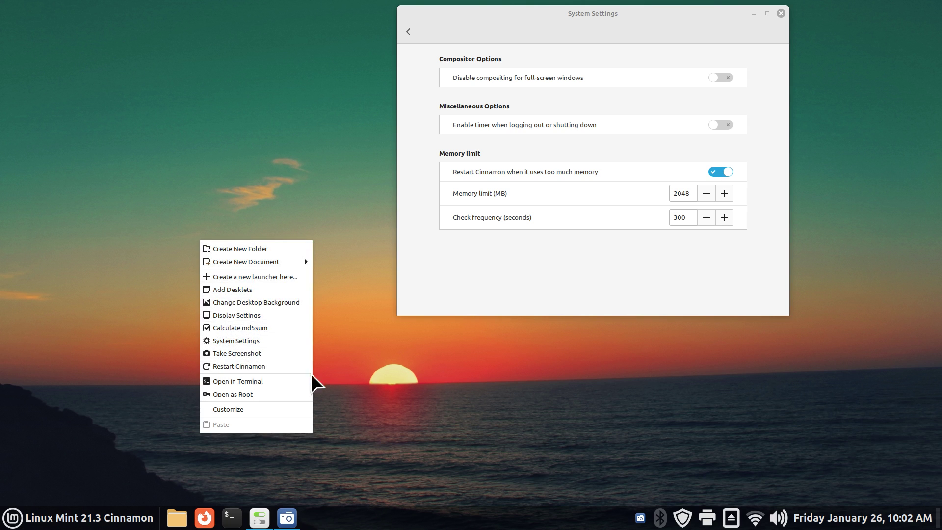
left_click(328, 362)
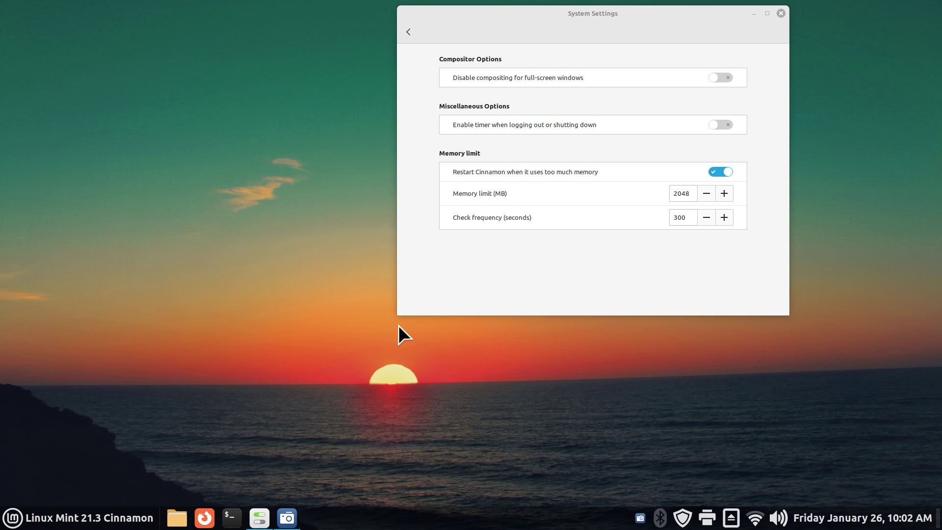
left_click(781, 13)
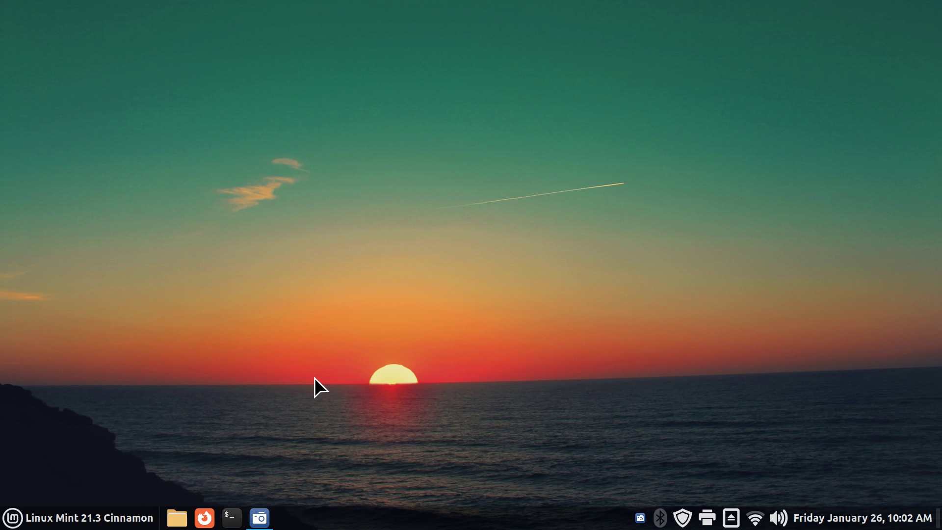
Step: Show Nemo's keyboard shortcuts reference with Ctrl+F1 and page through it, including Editing
key("ctrl+F1")
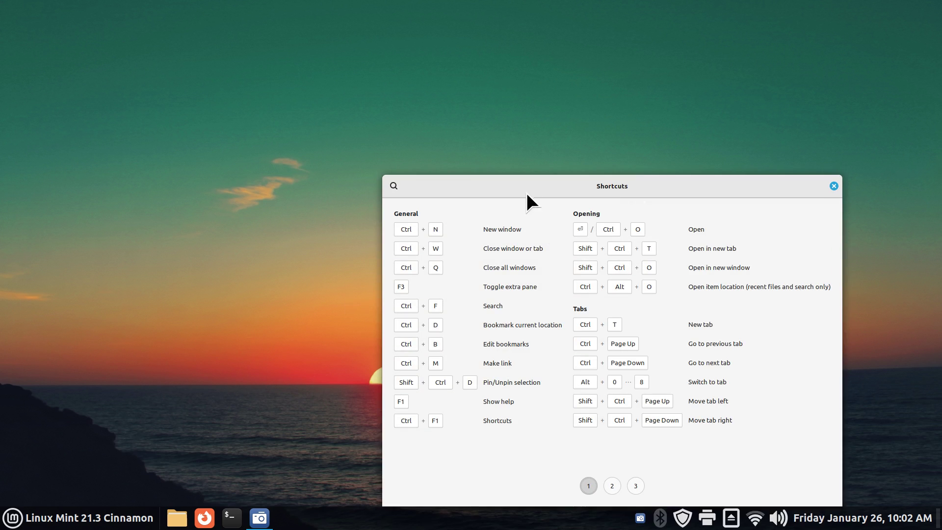
left_click_drag(526, 192, 320, 123)
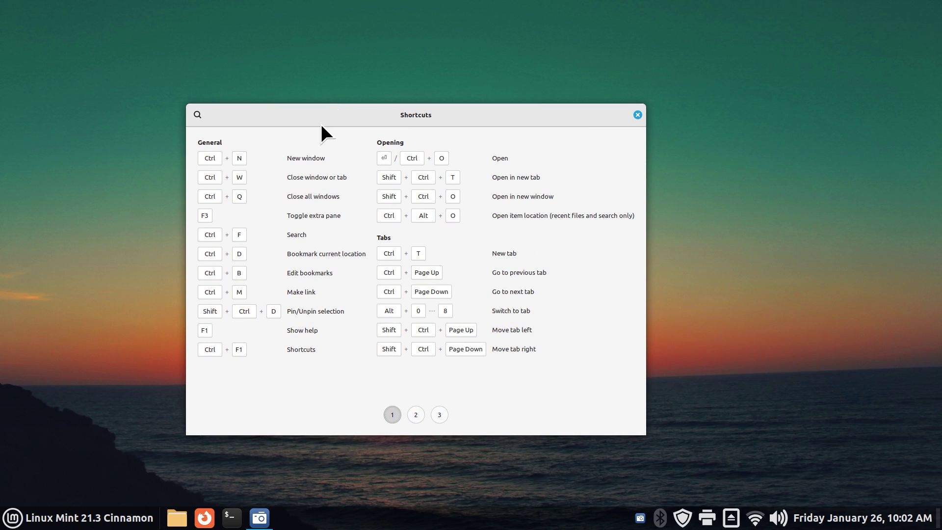
left_click(418, 413)
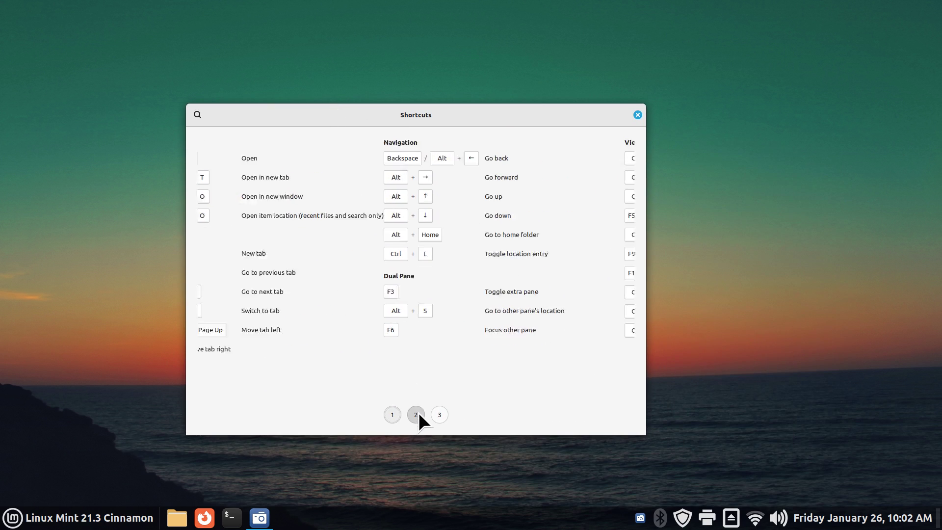
left_click(434, 415)
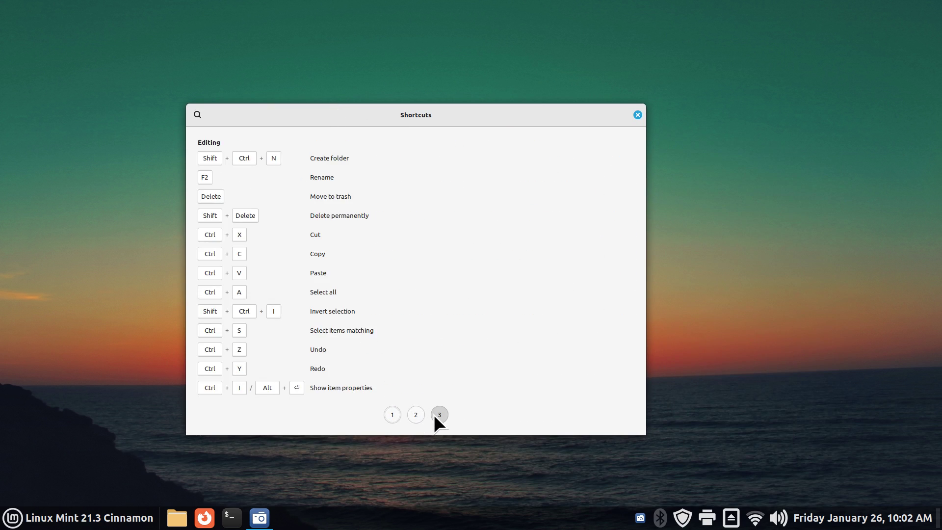
left_click(392, 416)
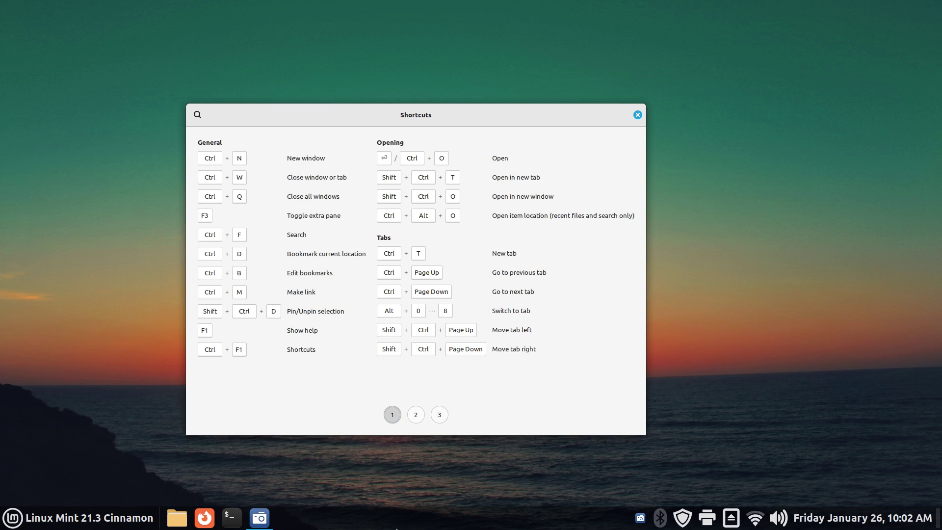
Step: Check the Keyboard > Shortcuts categories in System Settings, then close it
right_click(411, 508)
left_click(412, 493)
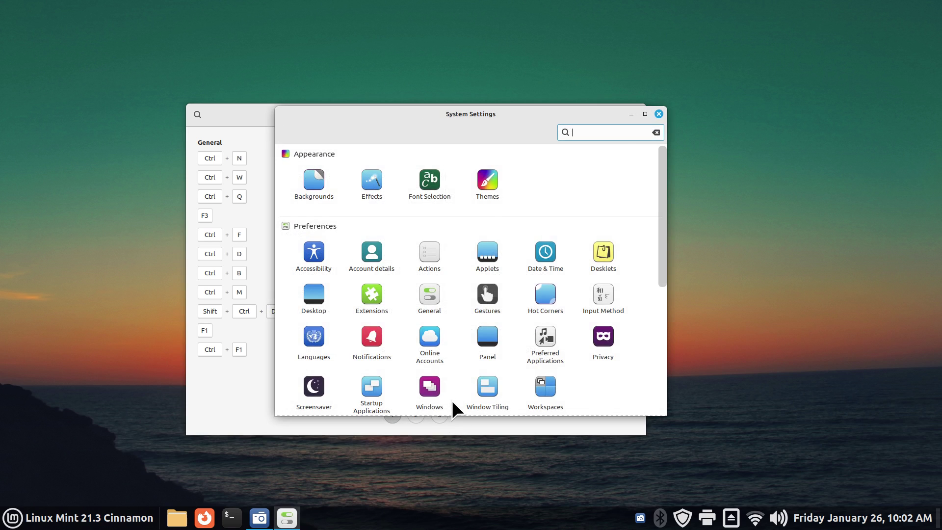
scroll(455, 395, "down", 3)
scroll(453, 390, "down", 1)
scroll(373, 349, "down", 2)
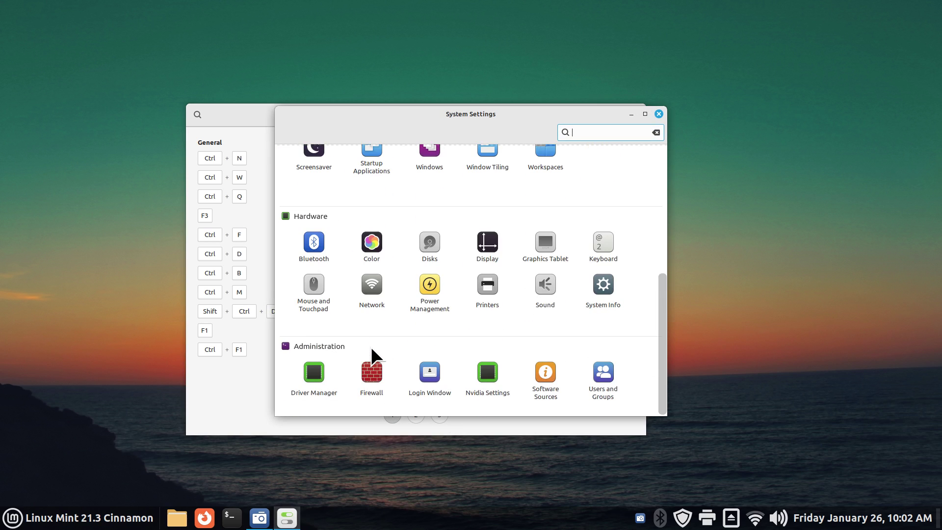
left_click(595, 243)
left_click(472, 132)
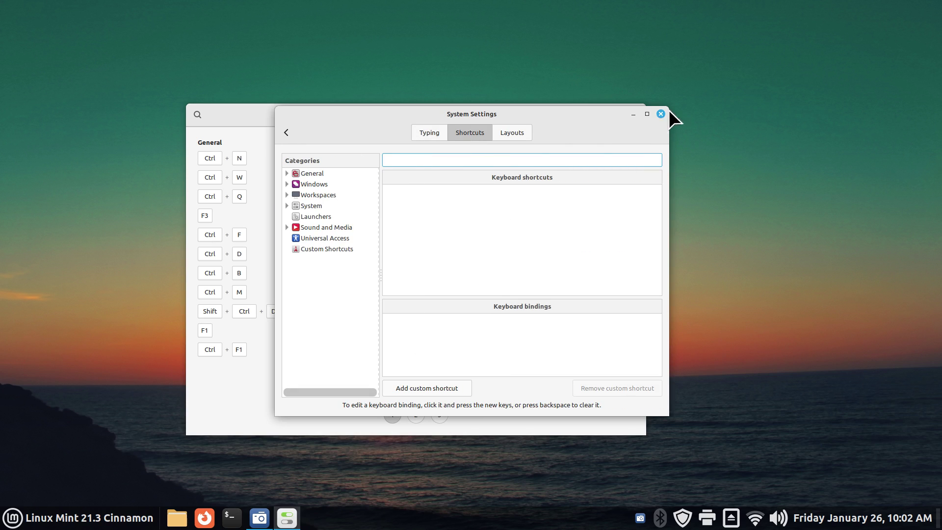
left_click(660, 113)
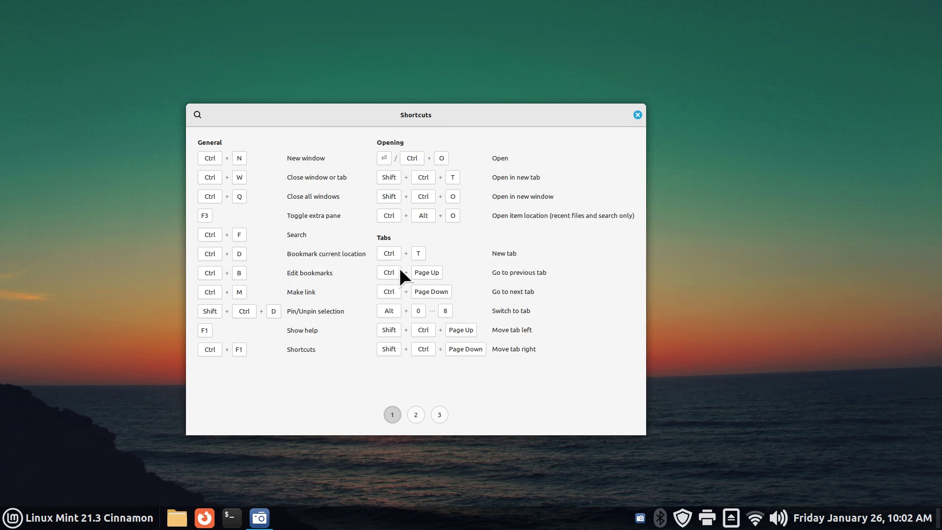
Step: Review the Editing and Navigation shortcut pages, then close the shortcuts reference
left_click(441, 413)
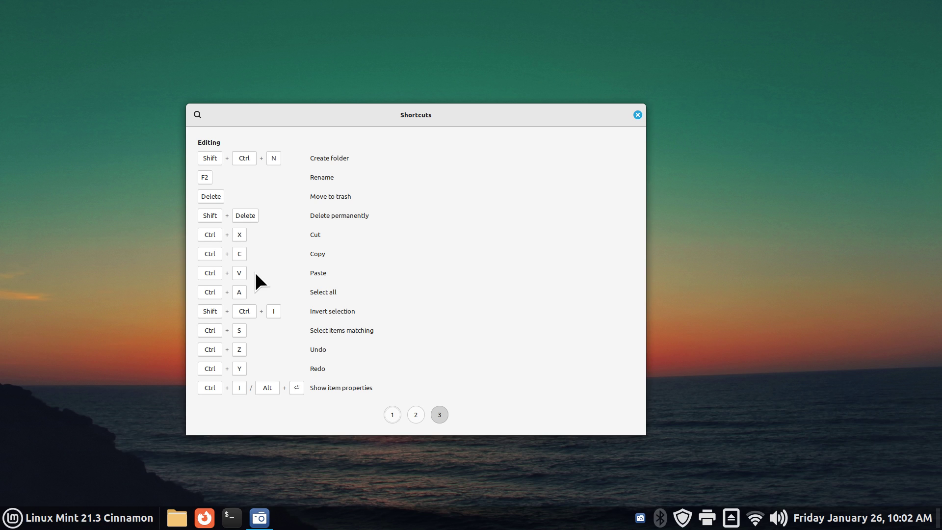
left_click(415, 413)
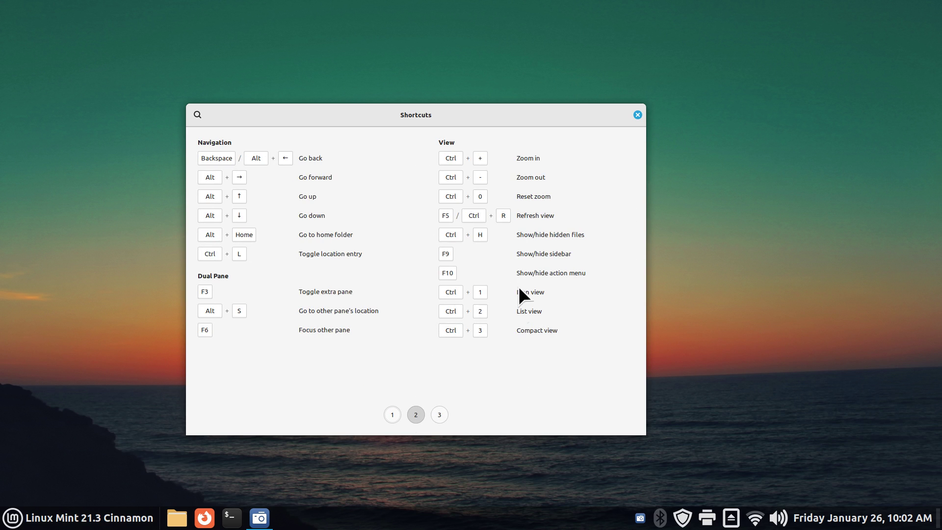
left_click(637, 115)
Step: Open the Home folder in Nemo and view its Help > About information
left_click(177, 517)
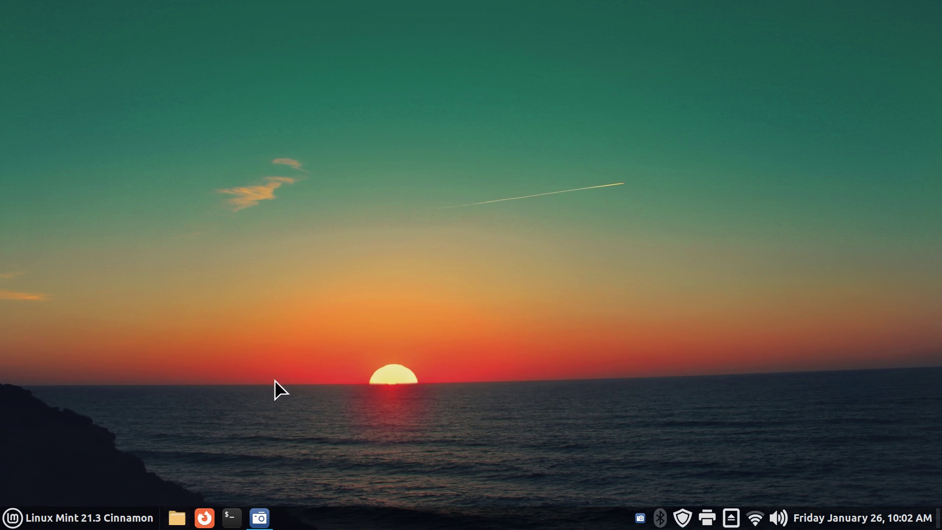
left_click(278, 83)
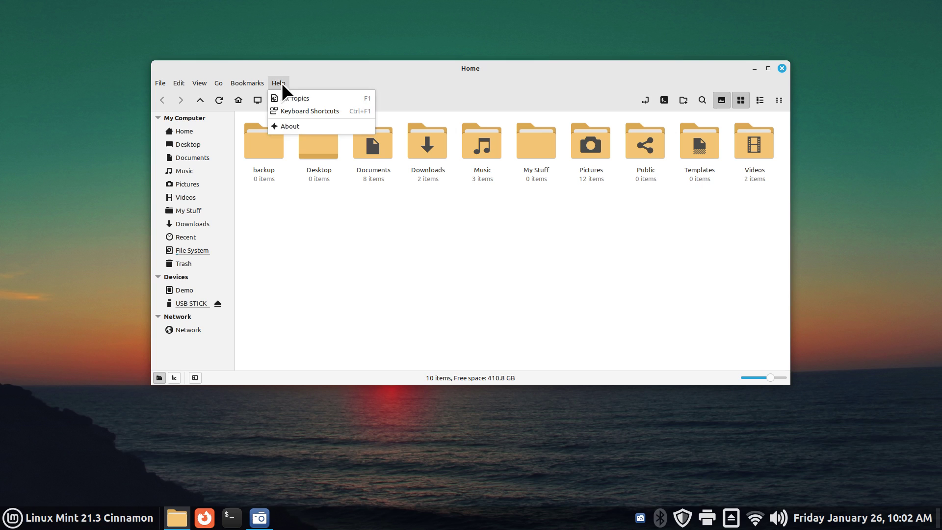
left_click(307, 121)
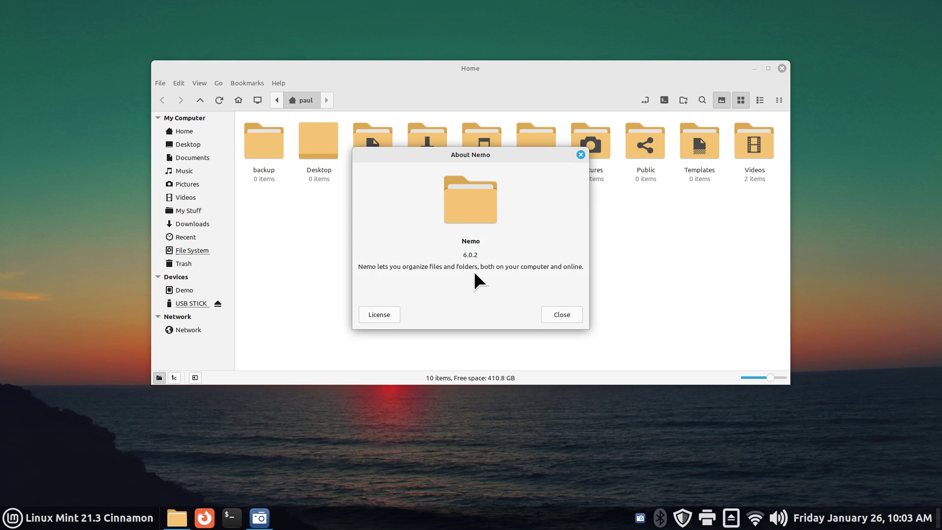
left_click(555, 309)
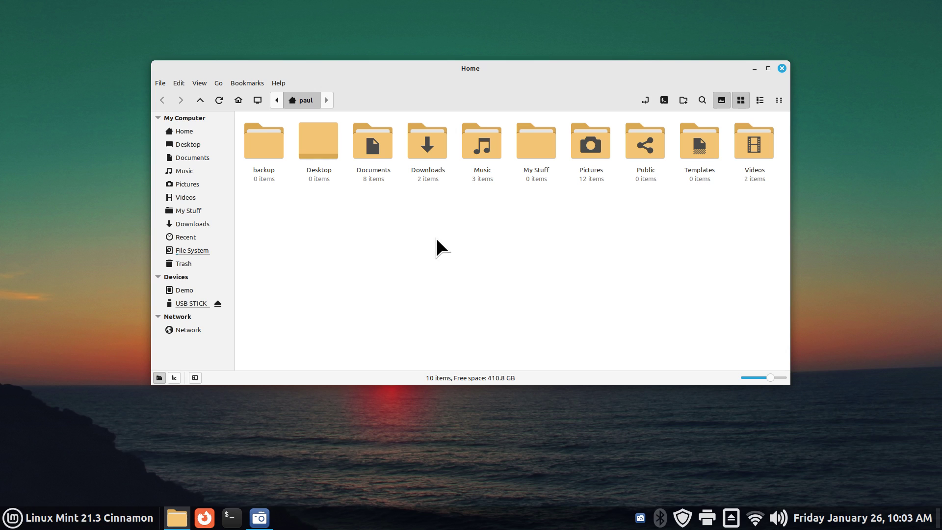
Step: Show hidden files with Ctrl+H, select .icons and .themes, then reopen System Settings
key("ctrl+h")
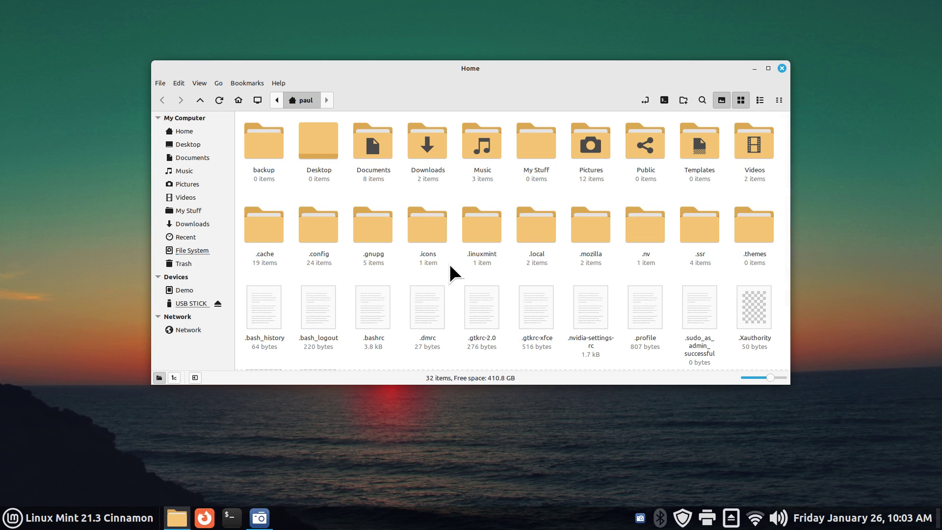
left_click(430, 231)
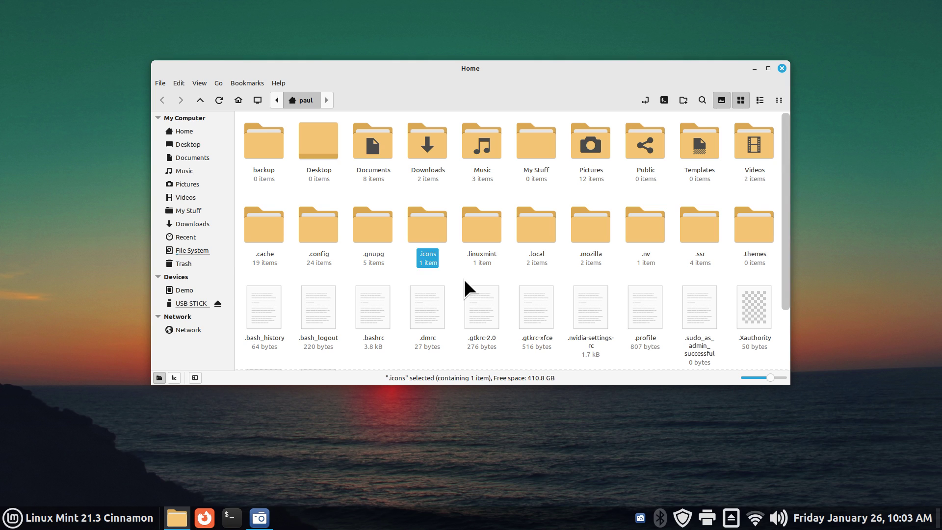
left_click(747, 228)
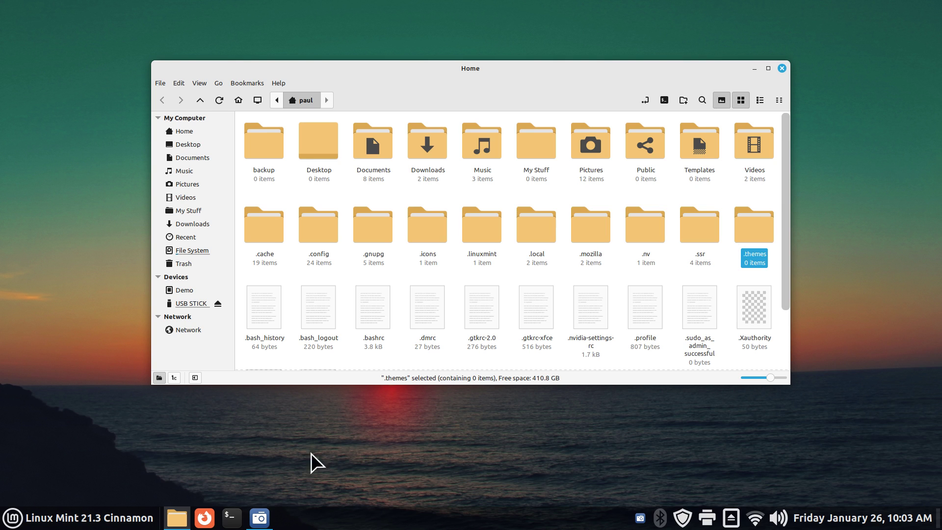
right_click(152, 432)
left_click(205, 338)
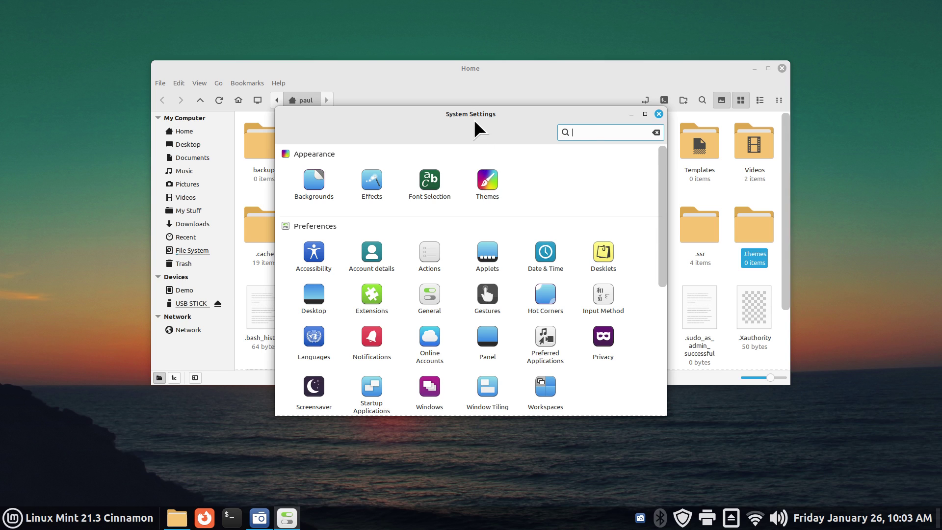
Step: Move System Settings down and Nemo to the top, then peek into .themes and go back
left_click_drag(474, 120, 454, 308)
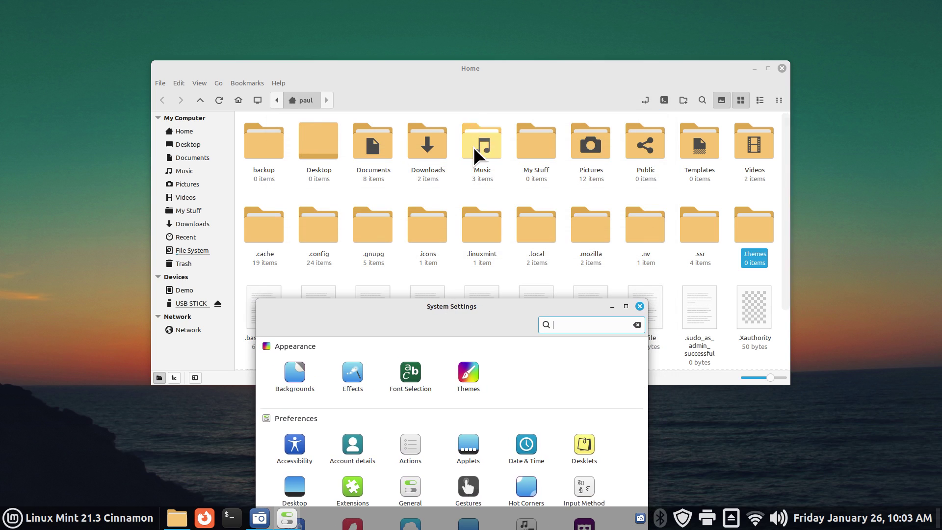
left_click_drag(468, 69, 460, 26)
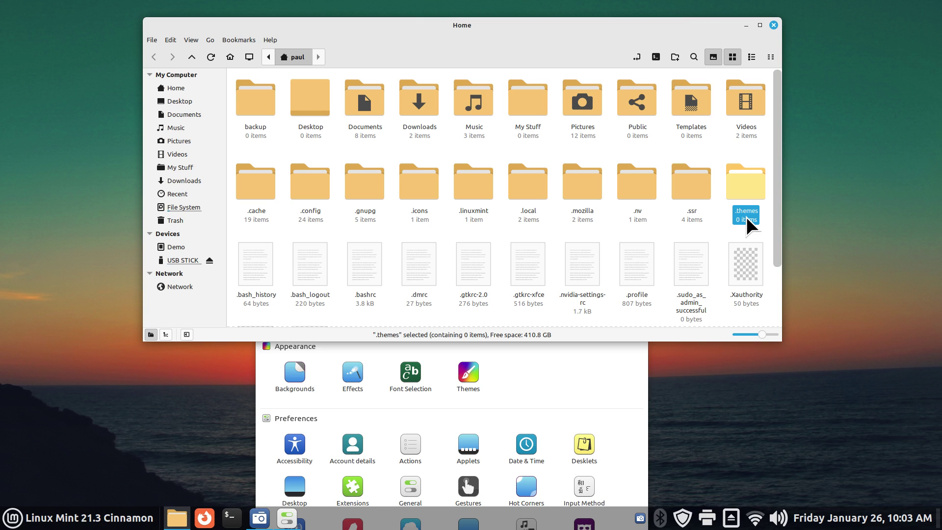
double_click(742, 196)
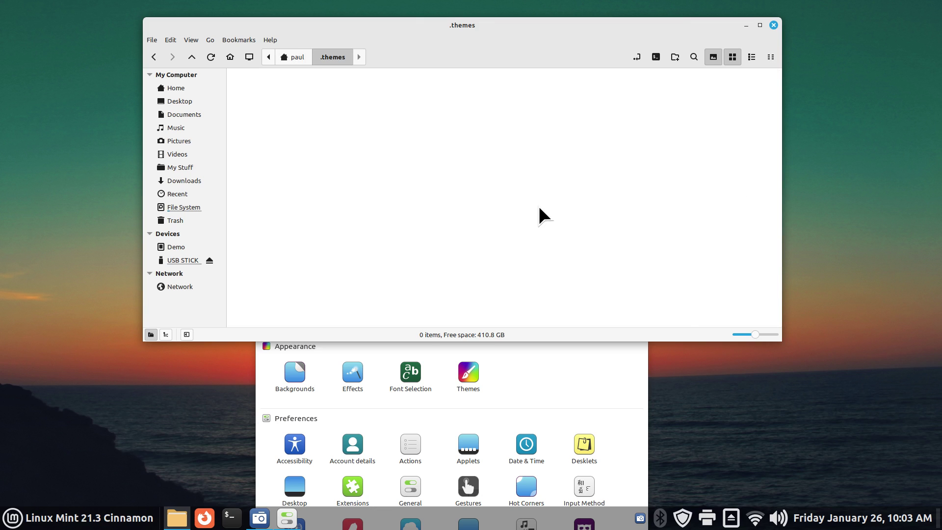
key("alt+Left")
Step: Open the .icons folder, then return Nemo to the Home folder
double_click(424, 180)
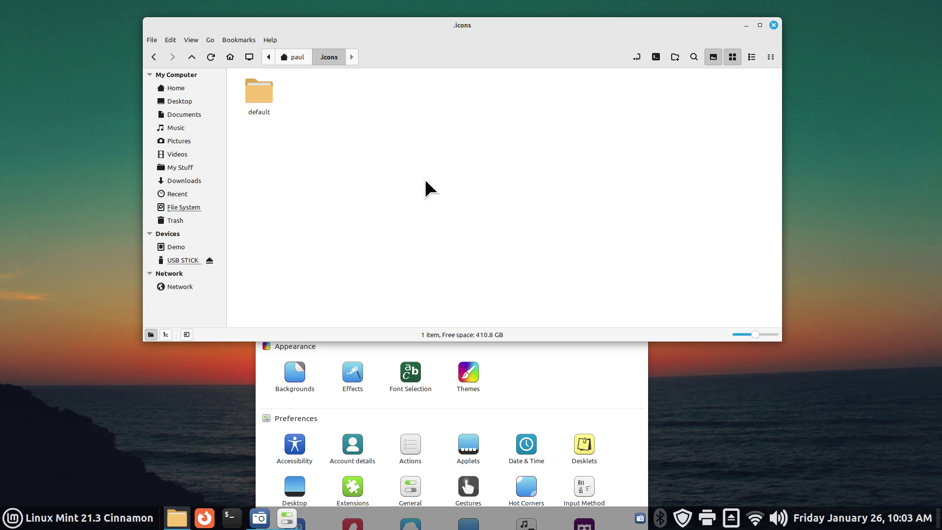
left_click(517, 374)
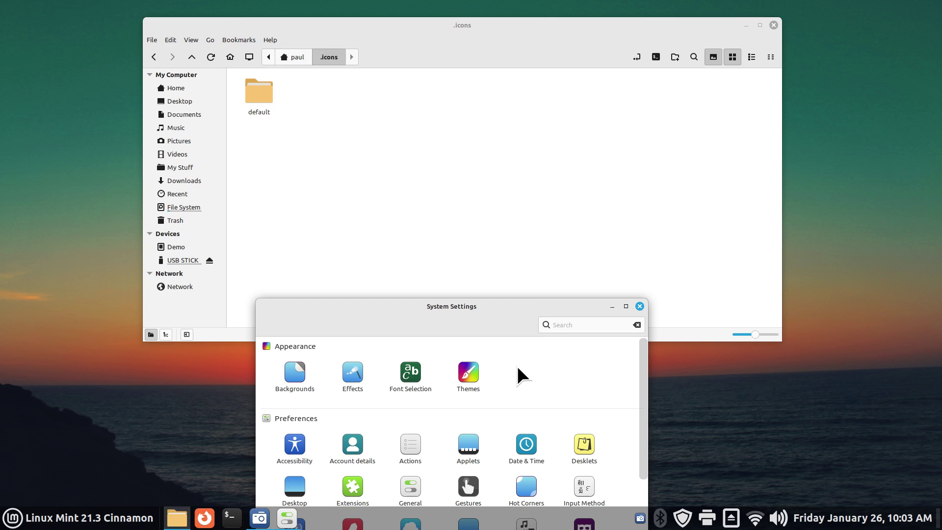
left_click(319, 100)
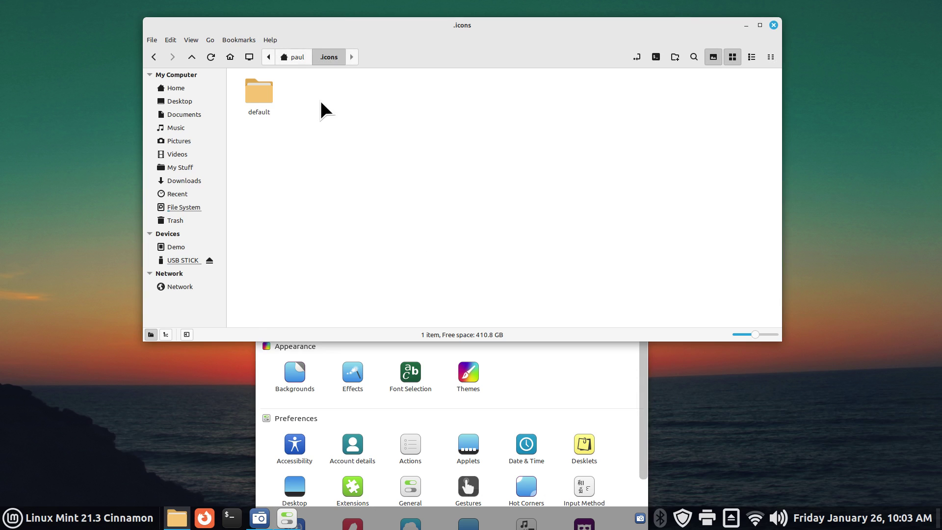
left_click(292, 58)
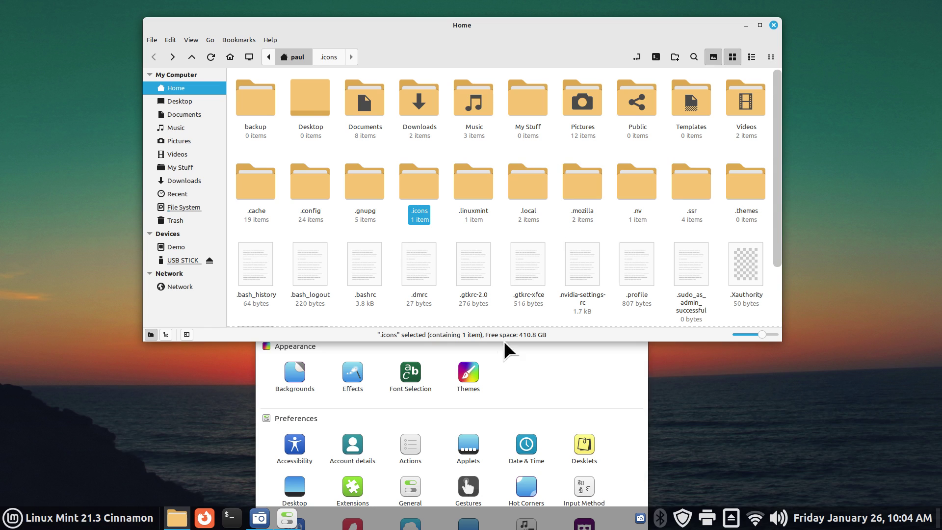
Step: Install the Adapta-Nokto theme from the Themes Add/Remove tab
left_click(471, 371)
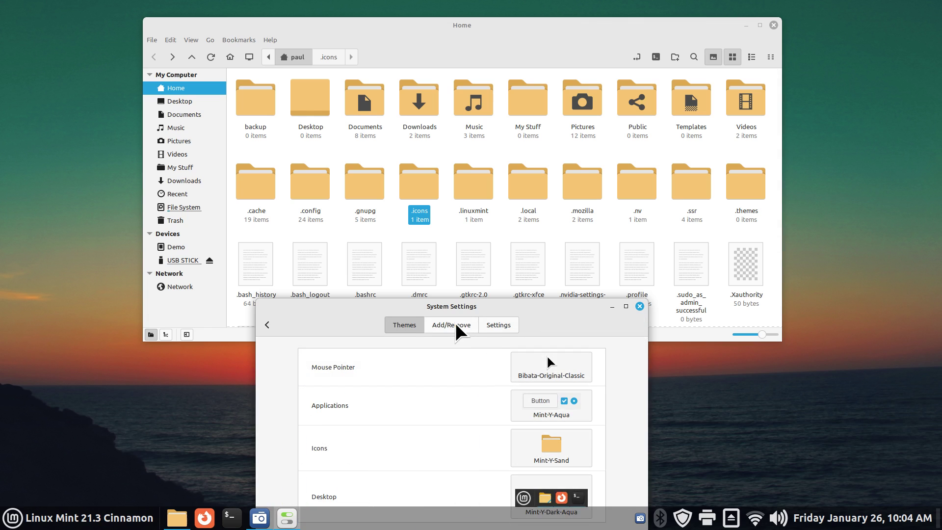
left_click(456, 325)
left_click_drag(504, 306, 499, 146)
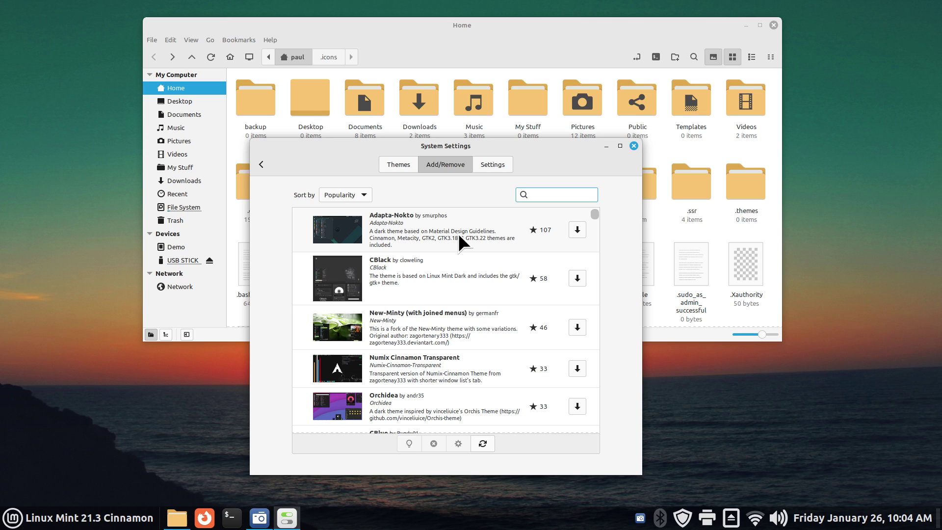
left_click_drag(544, 155, 512, 187)
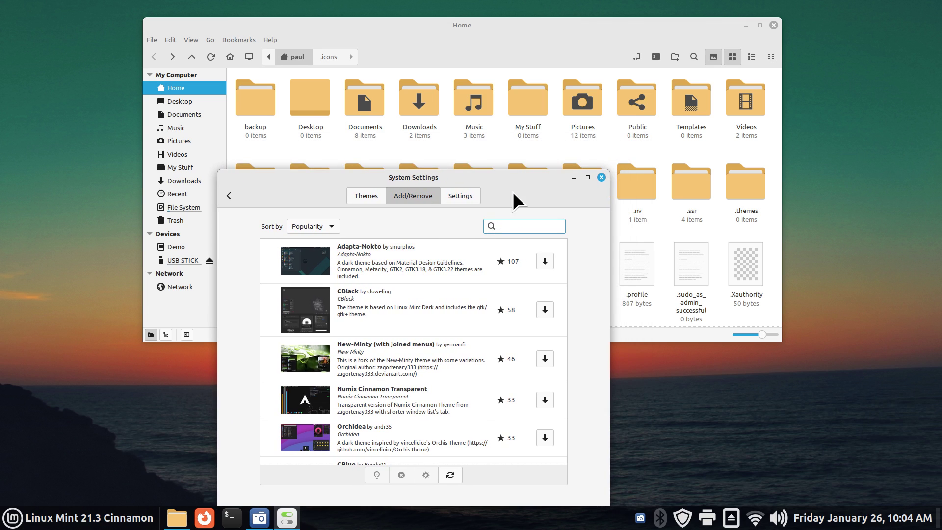
left_click(545, 260)
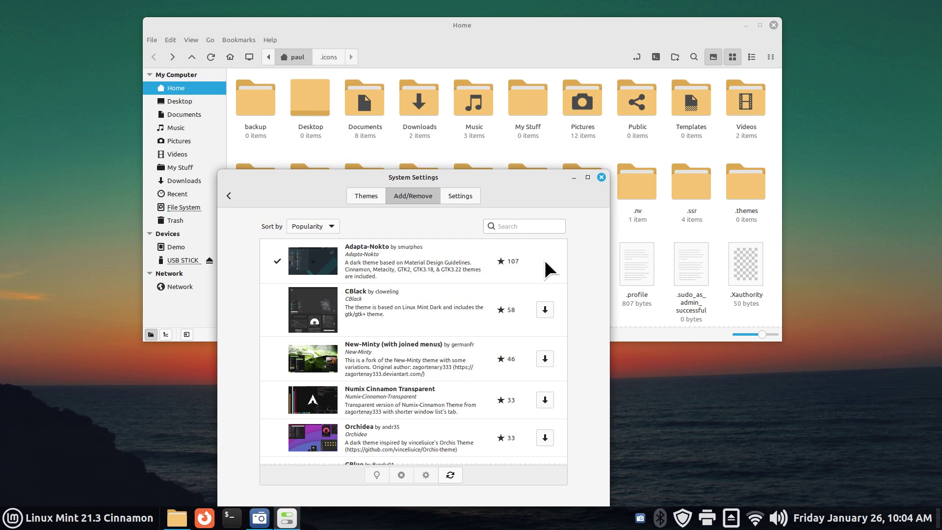
Step: Confirm the new folder inside .themes, close System Settings, and return Nemo to Home
double_click(737, 184)
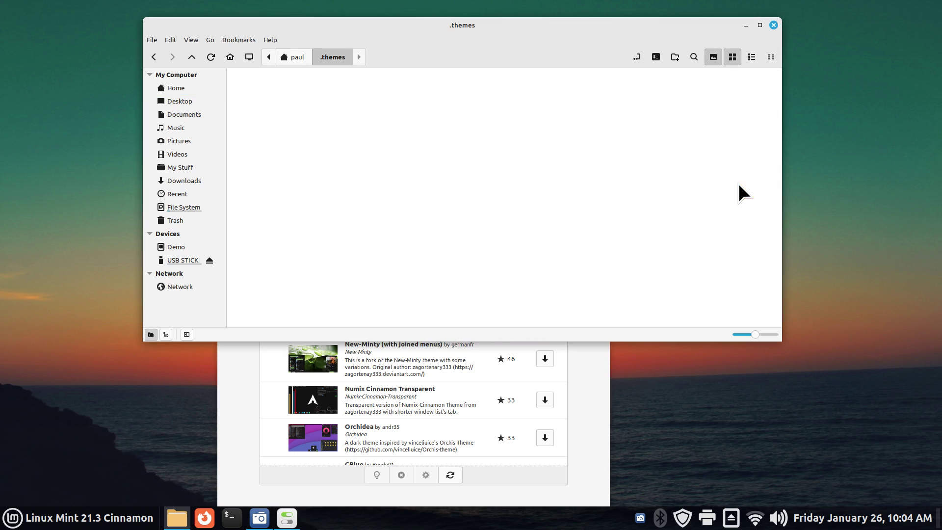
left_click(243, 348)
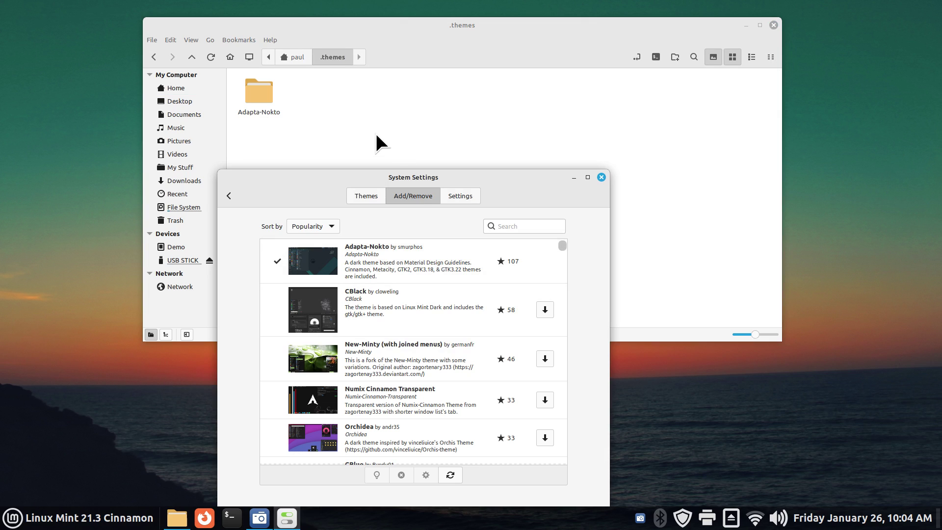
left_click(597, 176)
left_click(185, 88)
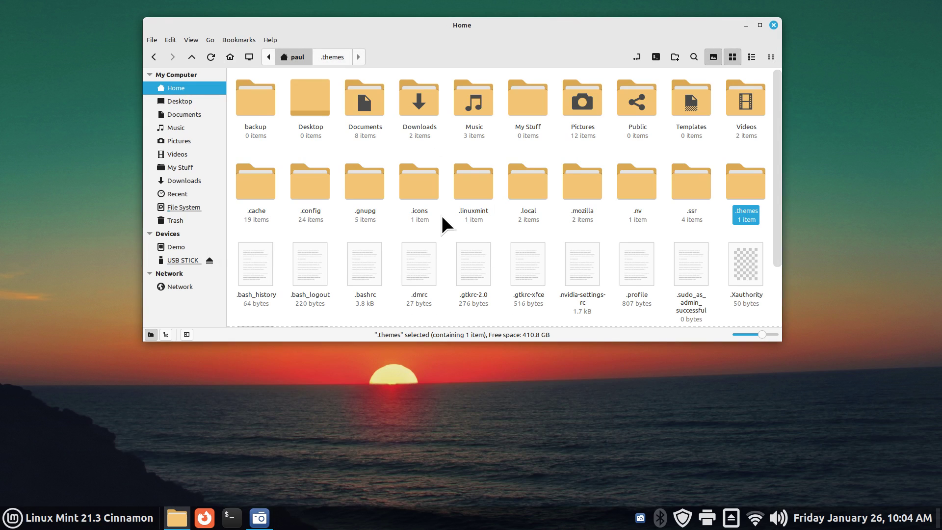
Step: Hide the hidden files again with Ctrl+H and open the Documents folder
key("ctrl+h")
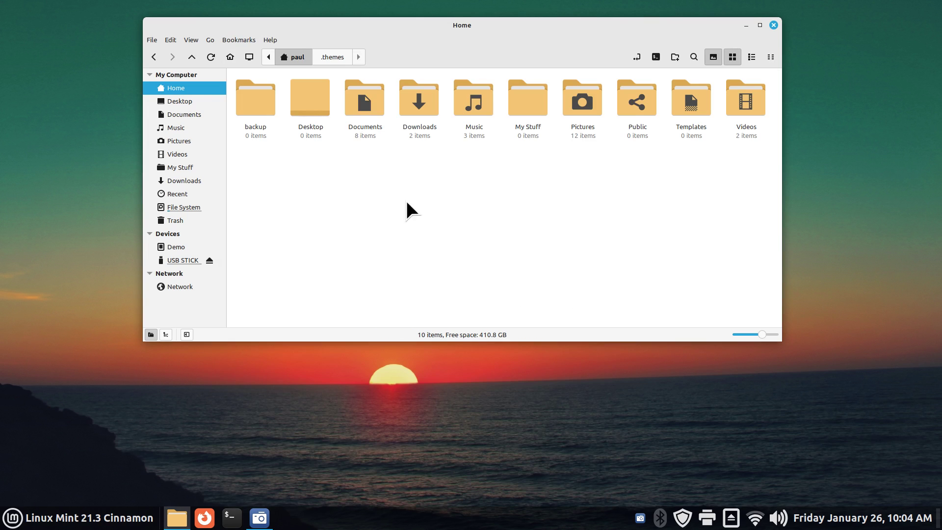
right_click(382, 188)
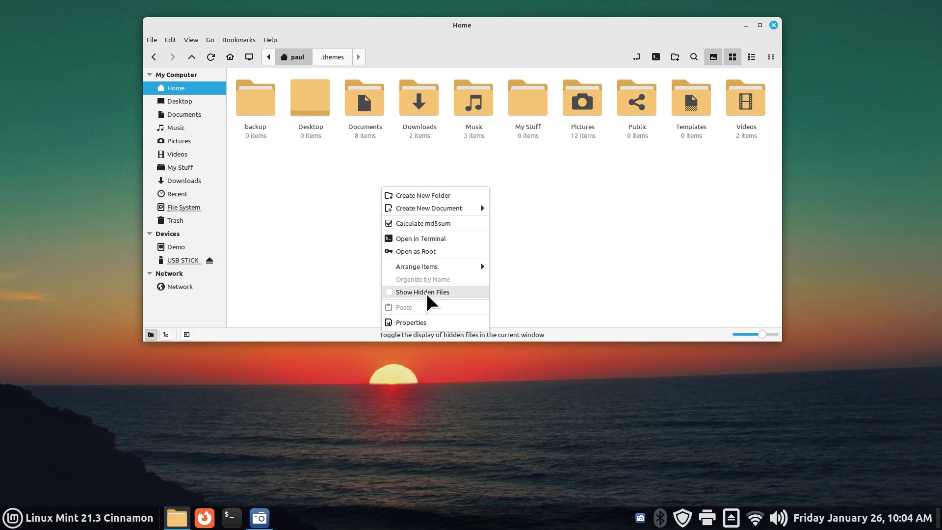
left_click(188, 41)
left_click(188, 40)
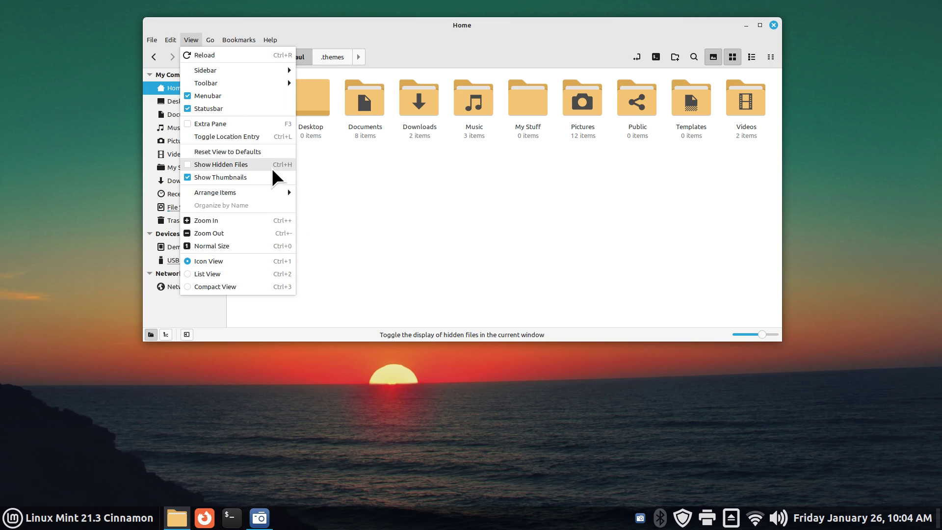
left_click(385, 221)
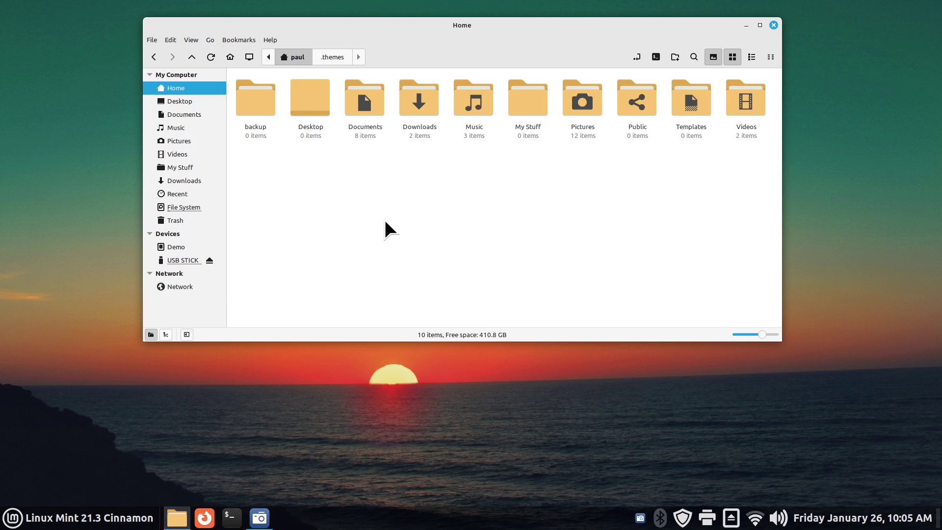
double_click(362, 96)
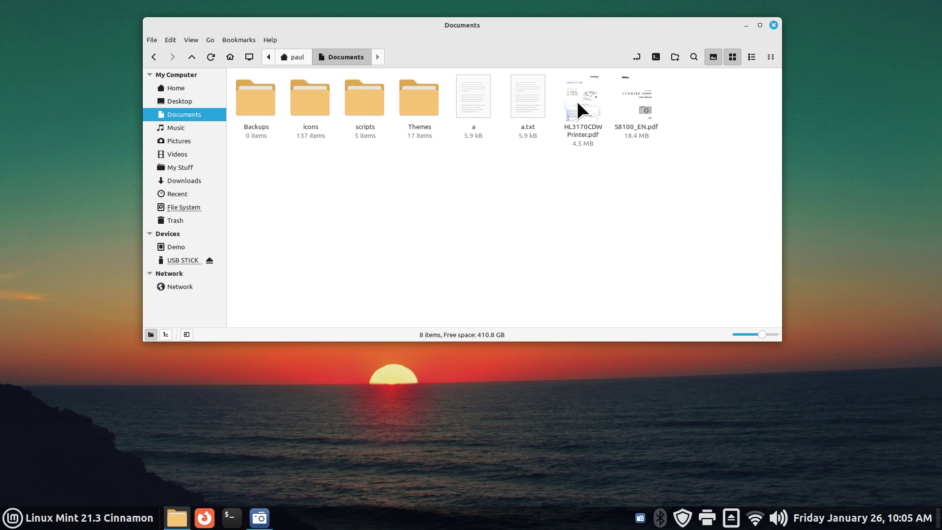
Step: Open HL3170CDW Printer.pdf in Xreader and bring up its Print dialog for the Brother printer
double_click(577, 101)
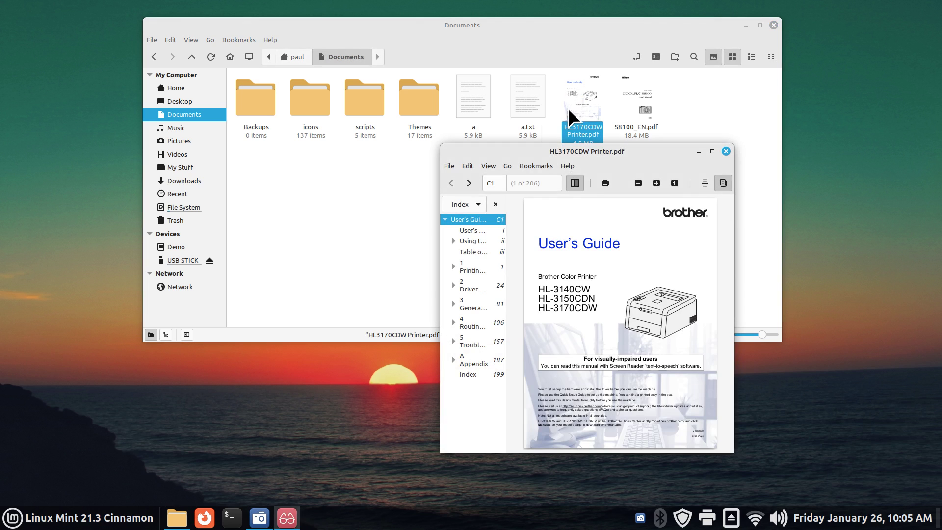
left_click(453, 165)
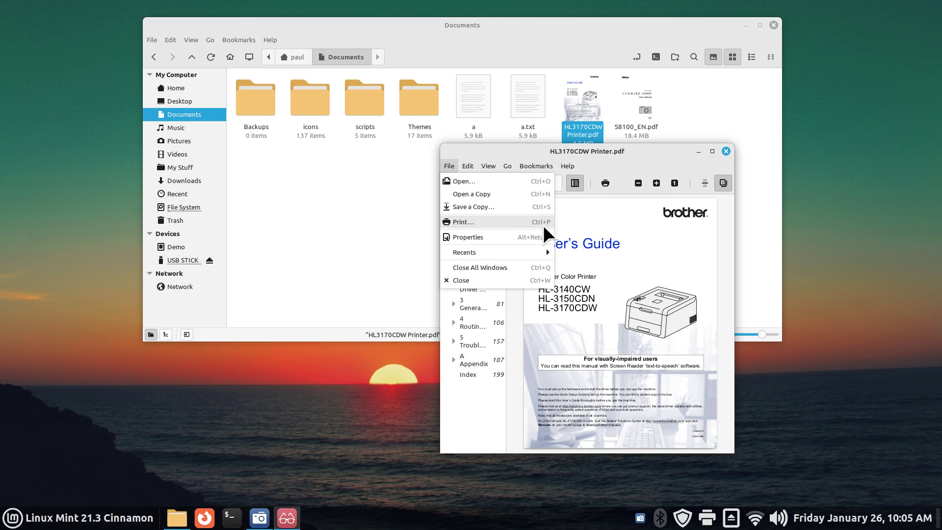
left_click(529, 223)
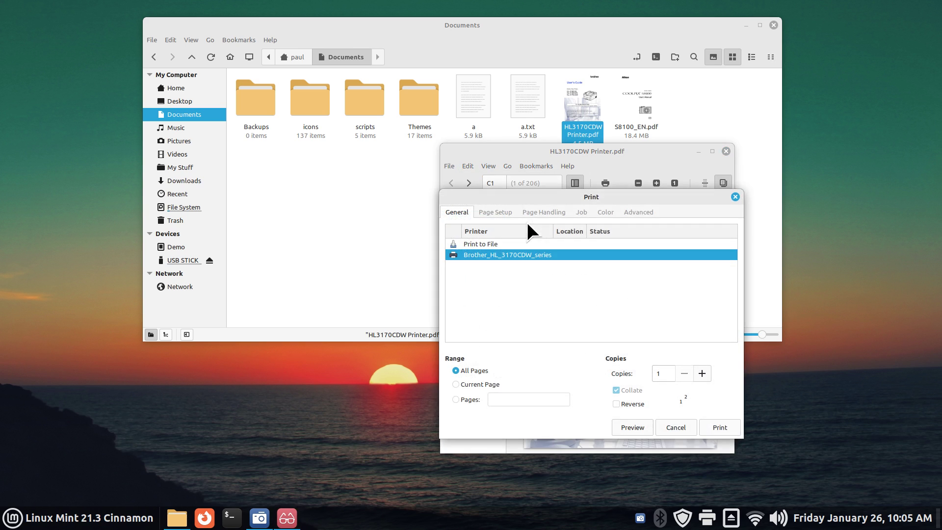
left_click_drag(527, 198, 381, 163)
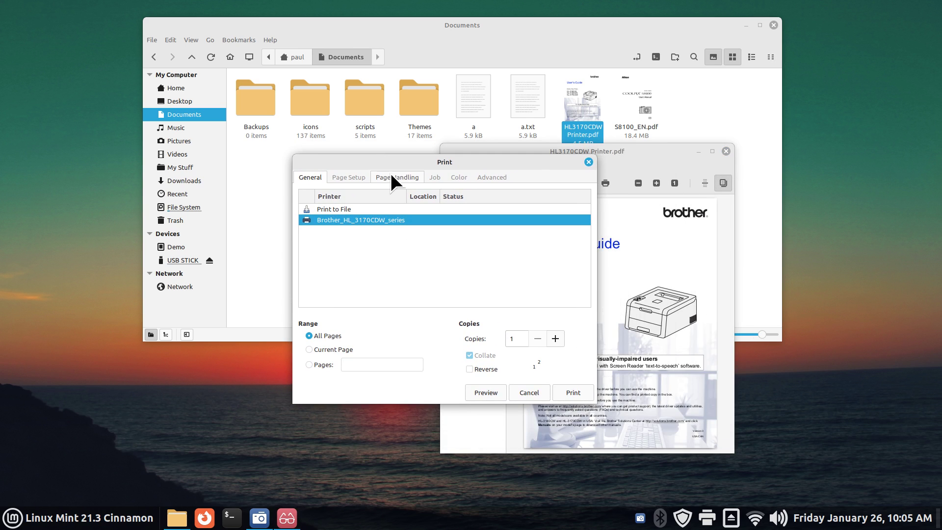
Step: Cancel printing, close Xreader, and bring up the desktop's context menu
left_click(588, 162)
left_click(726, 151)
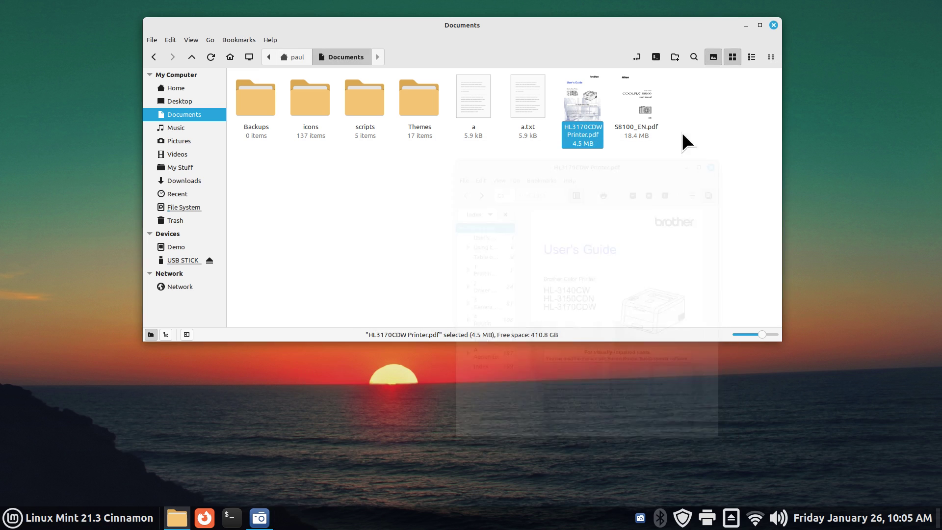
right_click(578, 97)
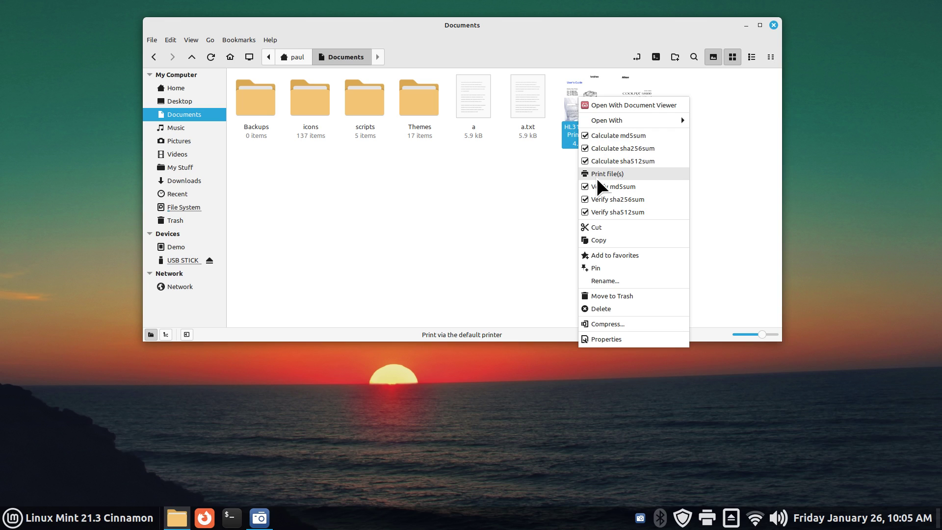
left_click(496, 205)
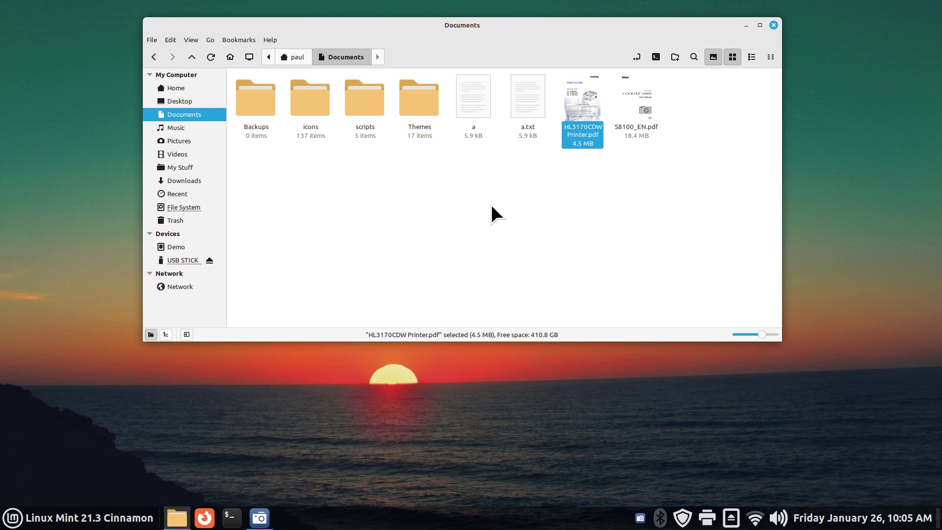
right_click(337, 385)
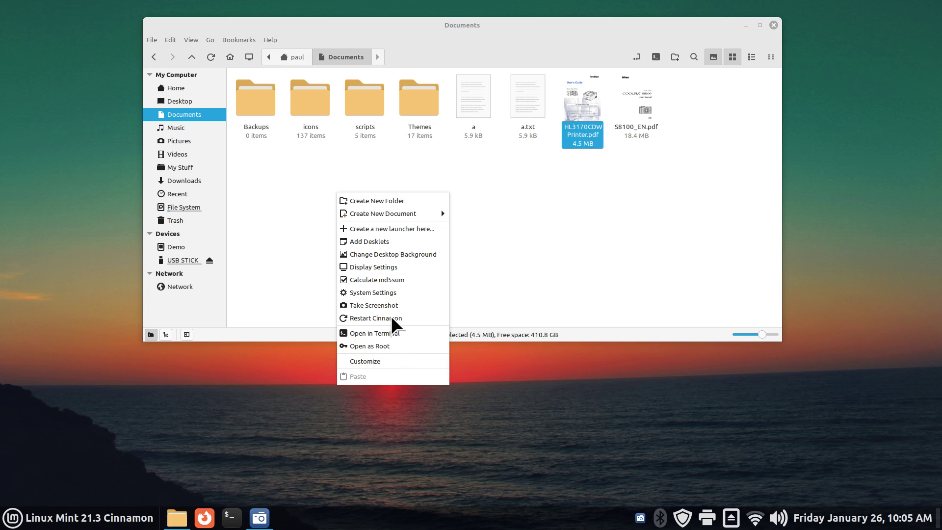
left_click(390, 292)
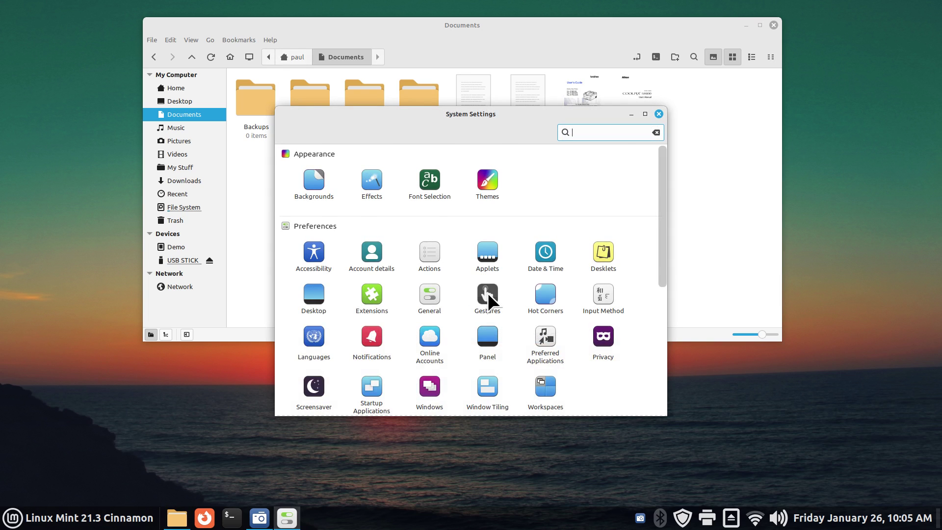
scroll(487, 292, "down", 3)
scroll(487, 292, "down", 5)
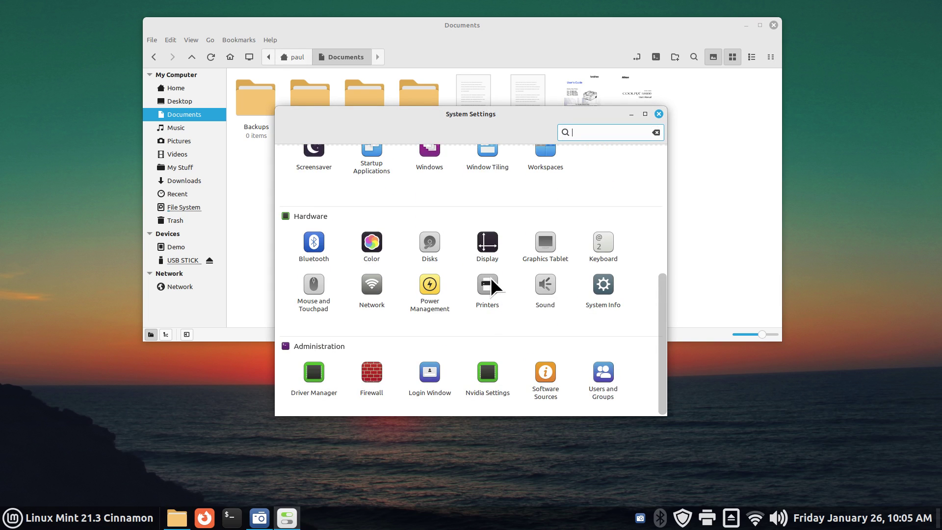
left_click(492, 278)
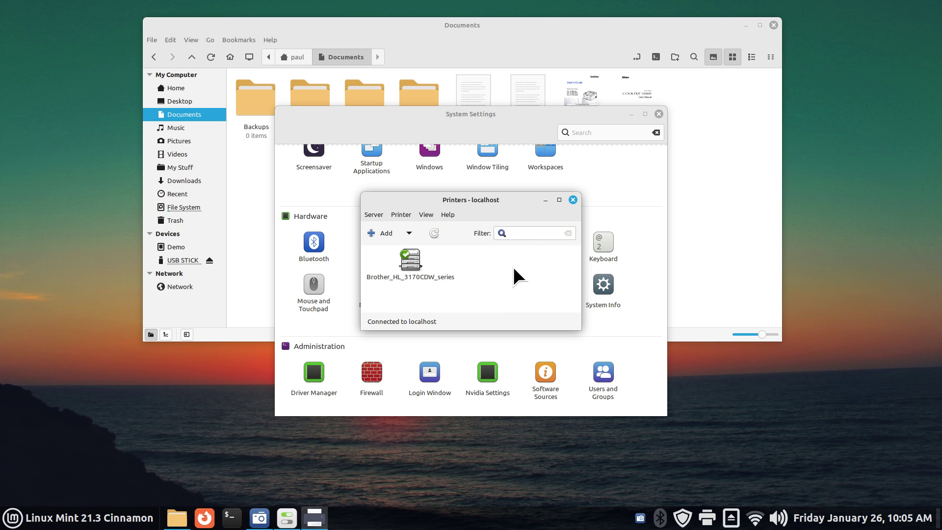
right_click(414, 261)
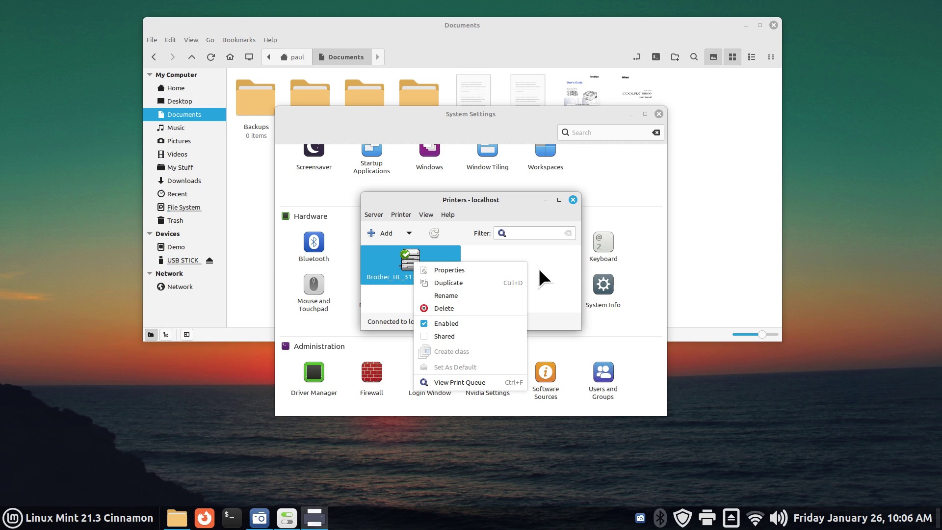
left_click(480, 198)
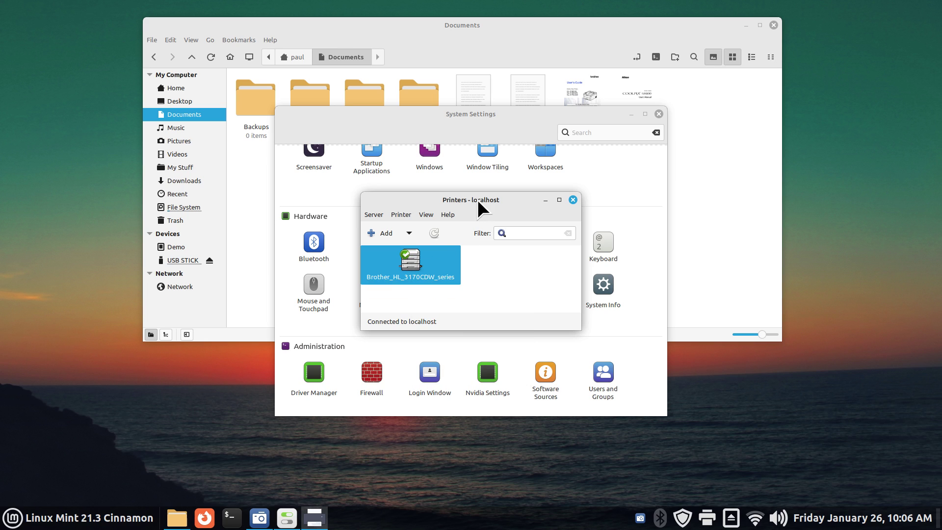
left_click(573, 199)
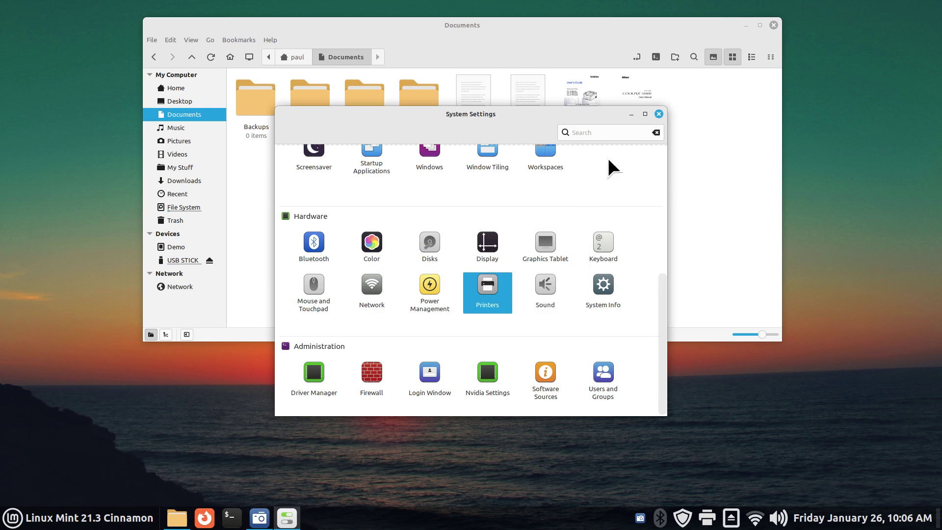
Step: Close System Settings and inspect HL3170CDW Printer.pdf's context menu twice without choosing anything
left_click(658, 114)
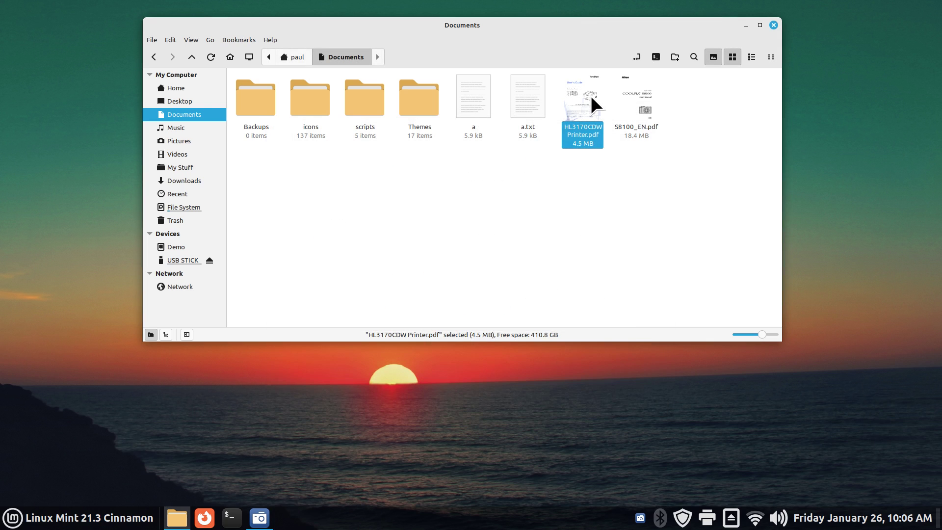
right_click(587, 97)
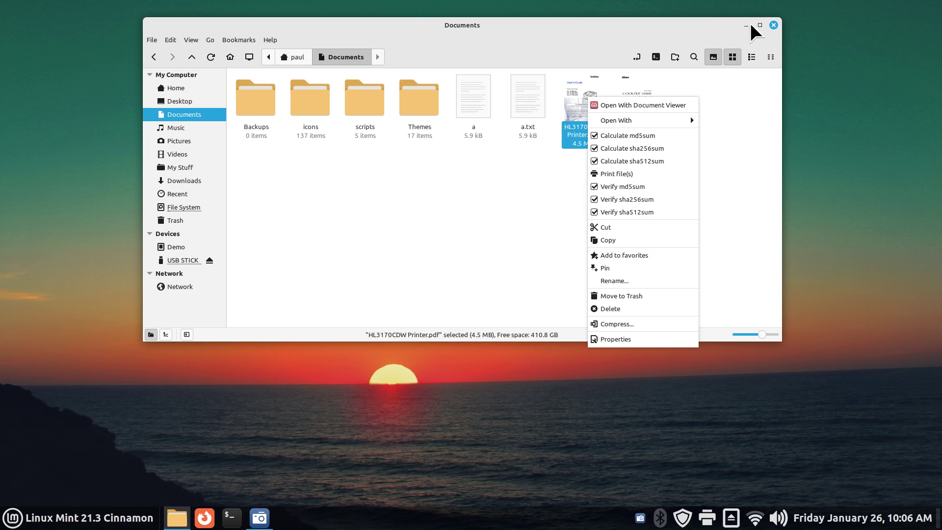
key("Escape")
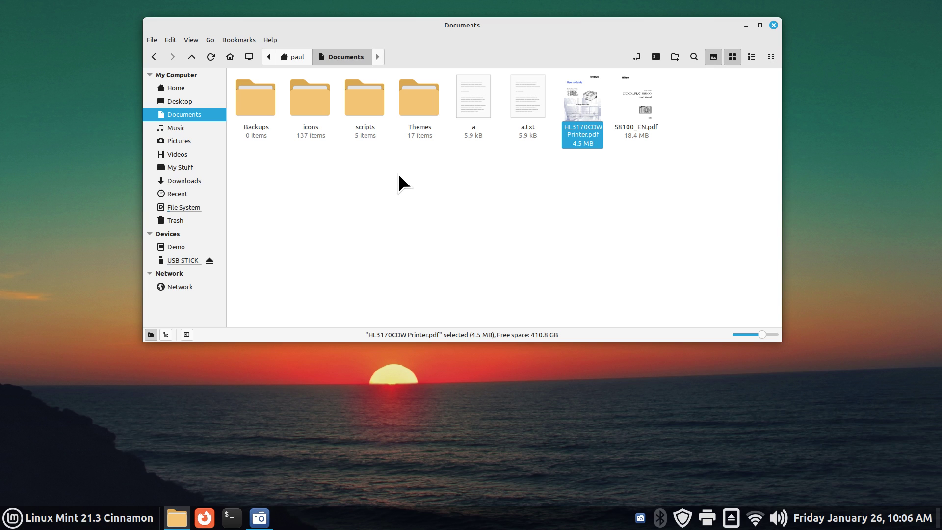
right_click(585, 96)
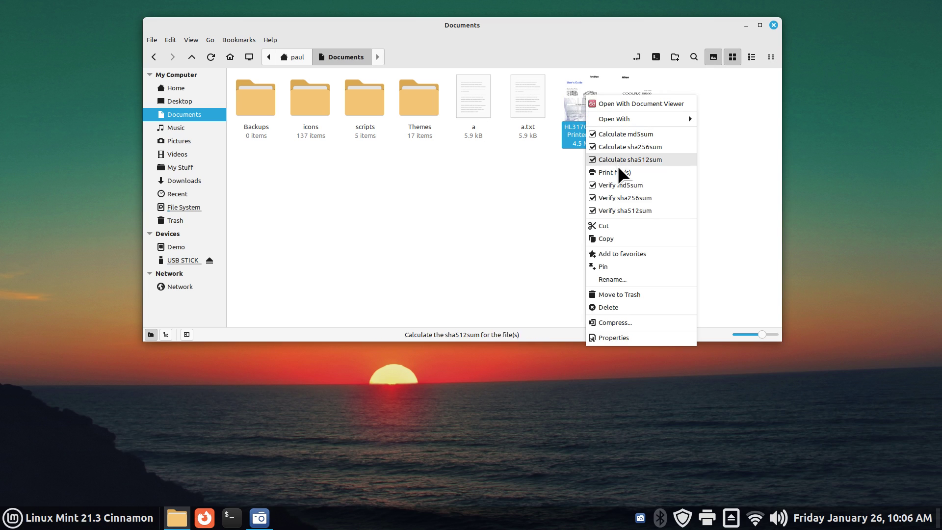
left_click(457, 225)
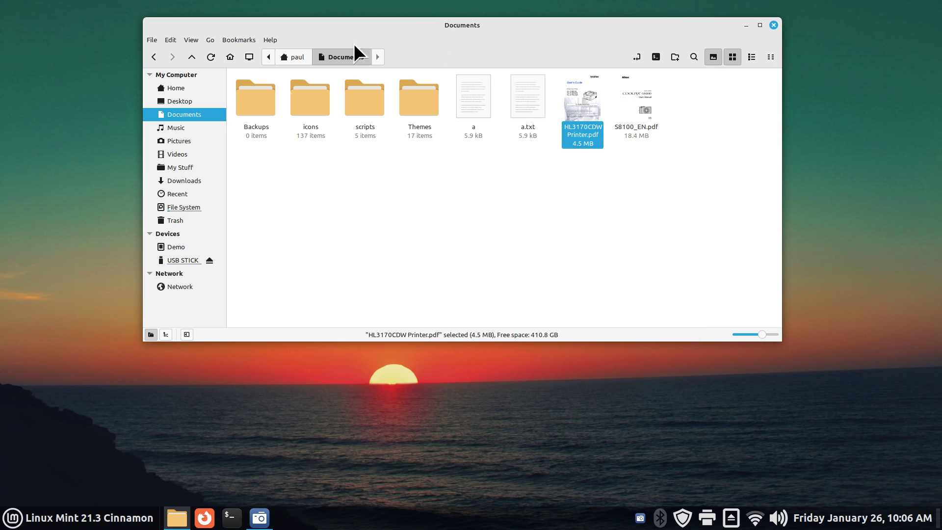
left_click(193, 181)
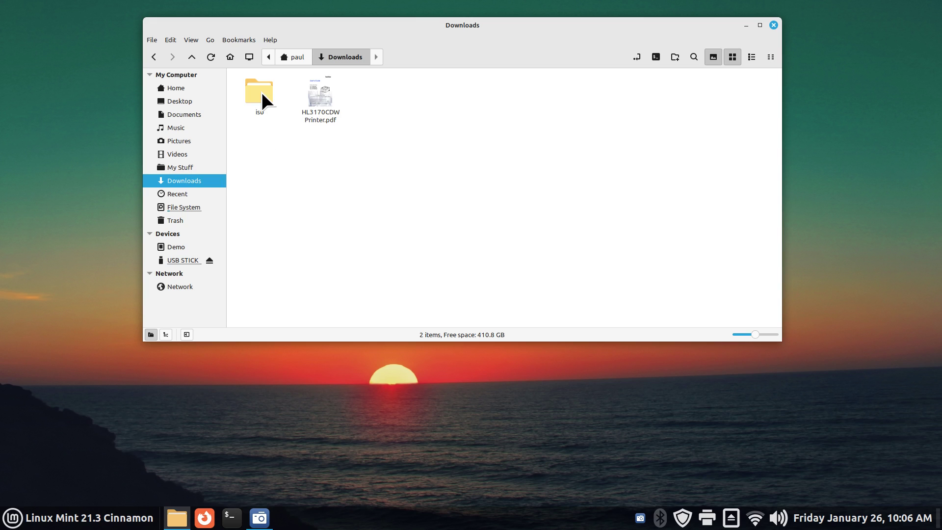
double_click(261, 88)
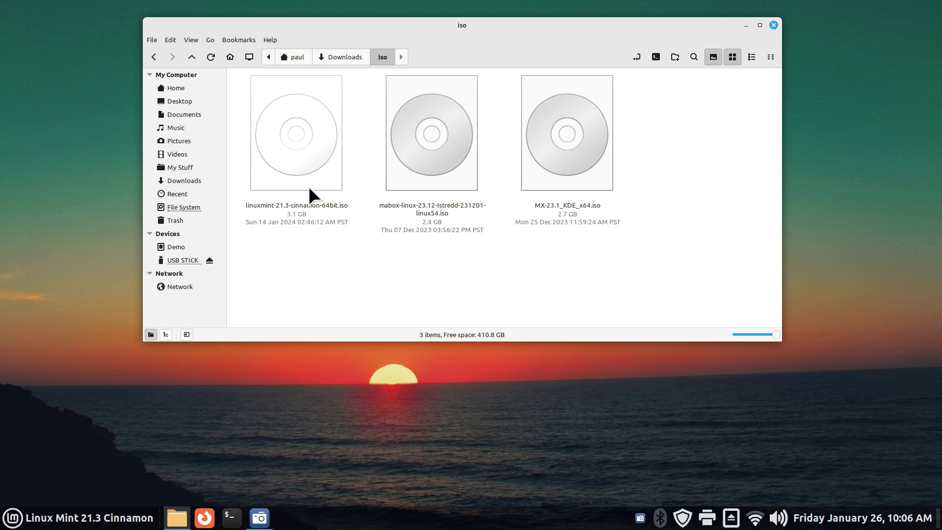
right_click(290, 128)
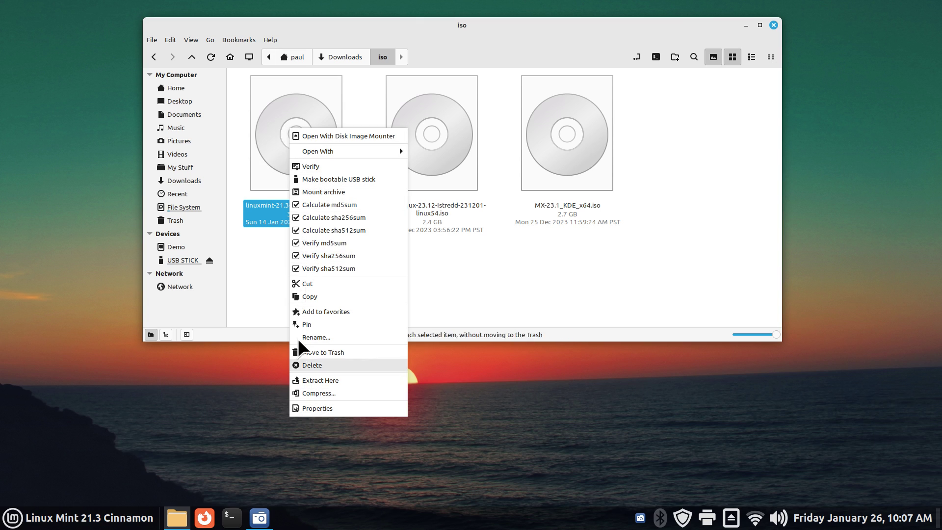
left_click(263, 287)
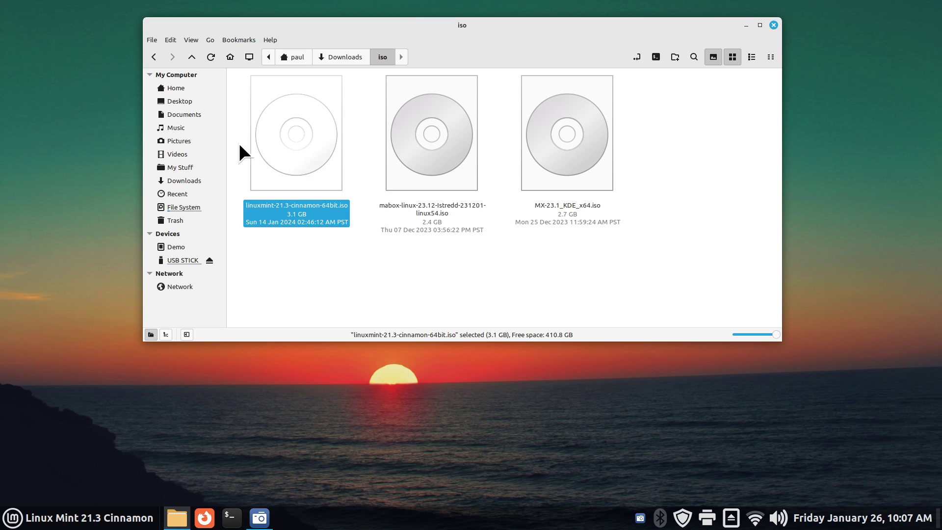
left_click(196, 116)
Step: Check a.txt's actions, then open Downloads > iso and inspect the Linux Mint ISO's actions
right_click(522, 93)
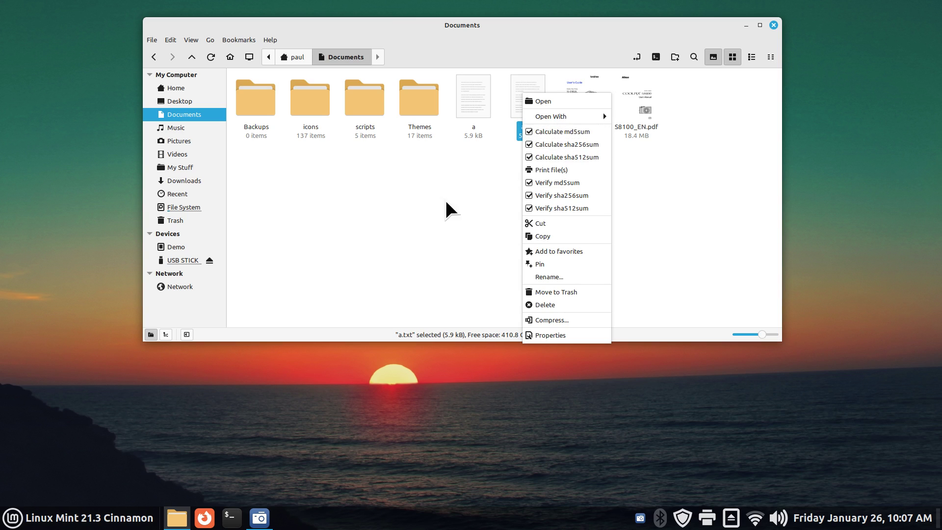
key("Escape")
left_click(188, 180)
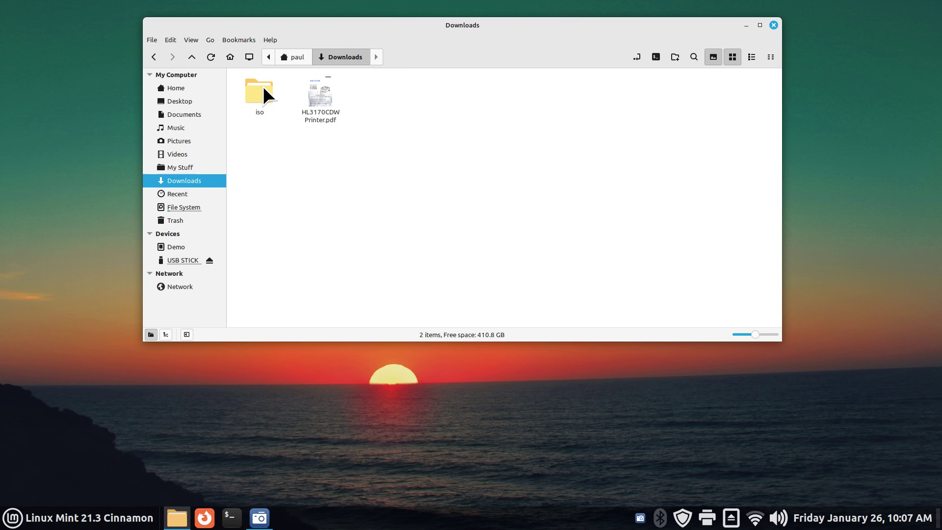
double_click(261, 88)
right_click(287, 129)
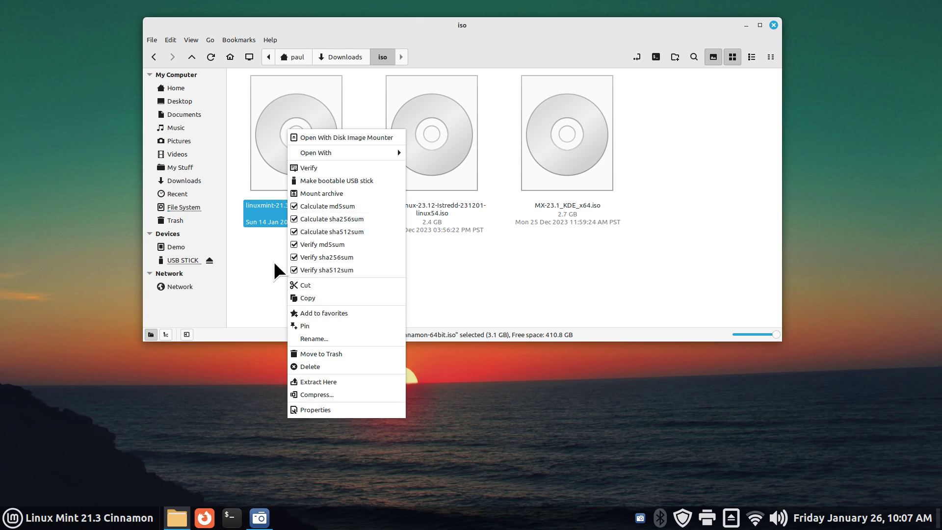
left_click(241, 176)
Step: Go back to Documents, then return to Downloads and reopen the iso folder
left_click(185, 114)
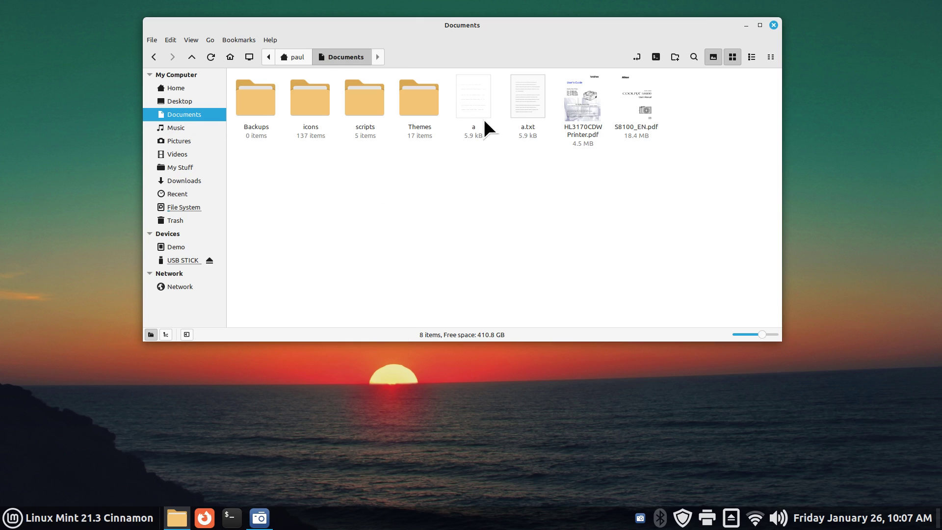
right_click(513, 96)
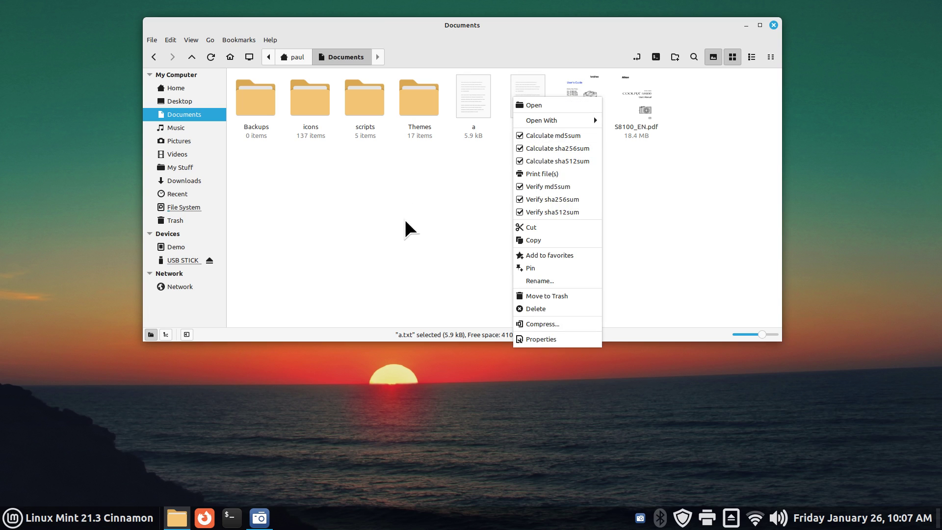
left_click(243, 182)
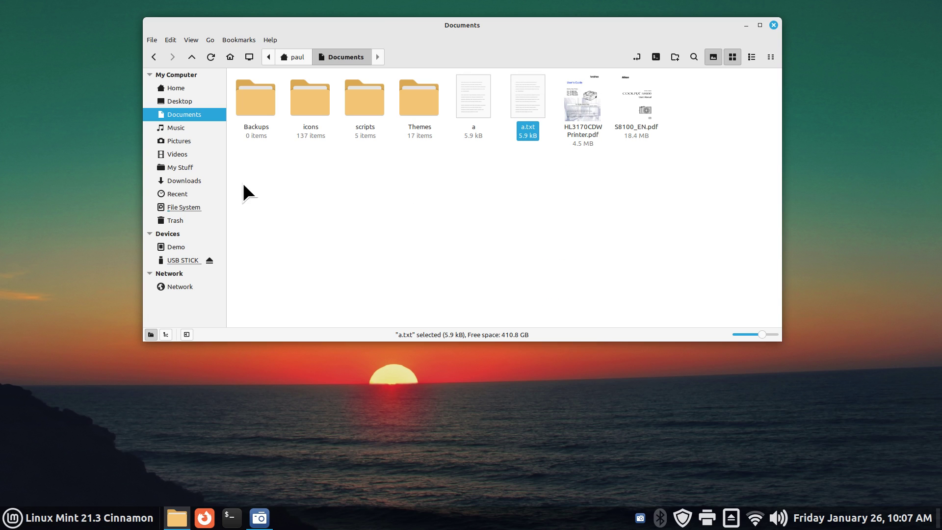
left_click(183, 182)
double_click(262, 94)
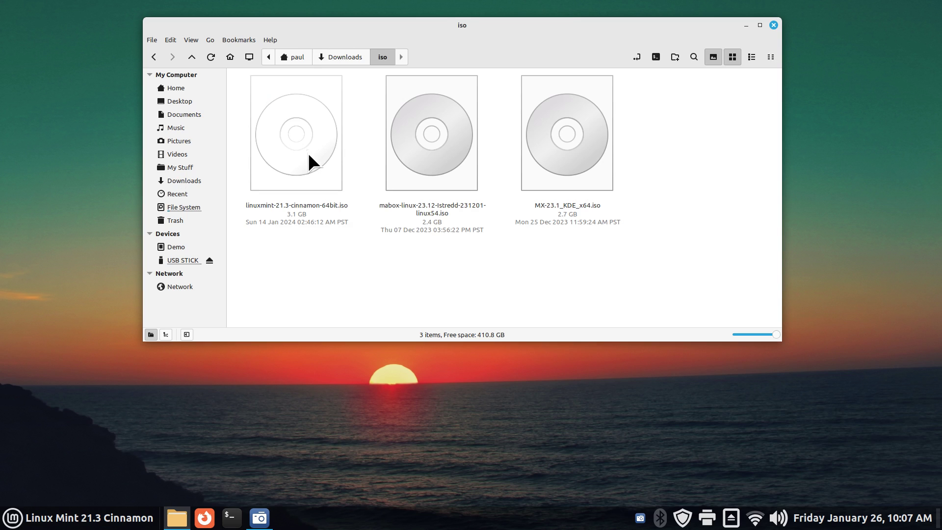
right_click(279, 127)
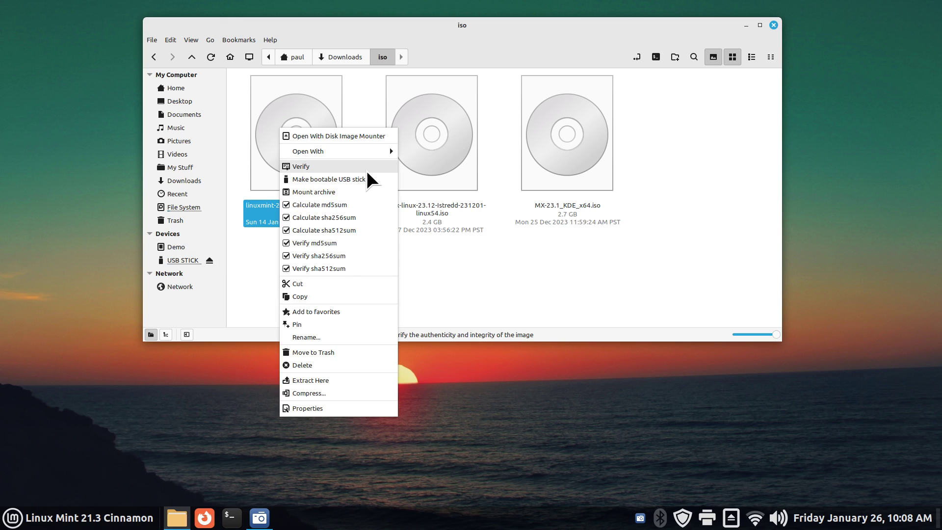
left_click(351, 179)
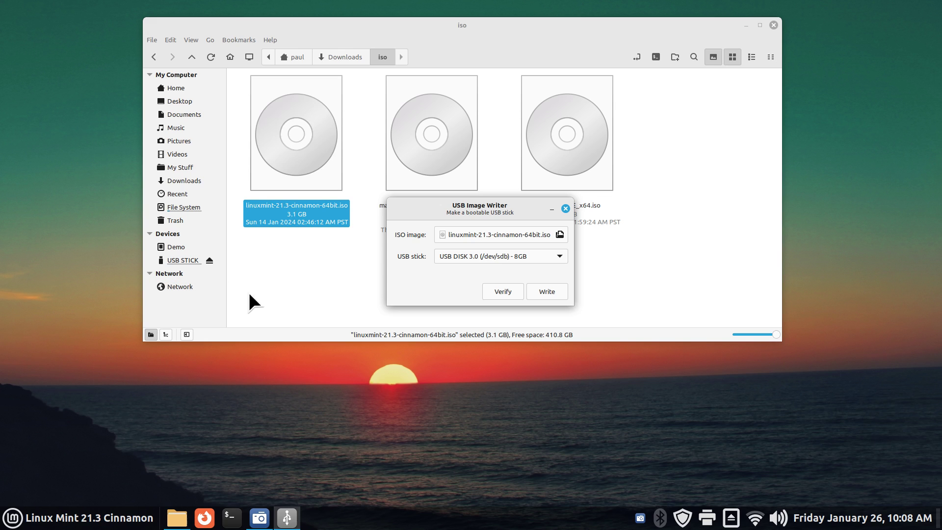
left_click(565, 208)
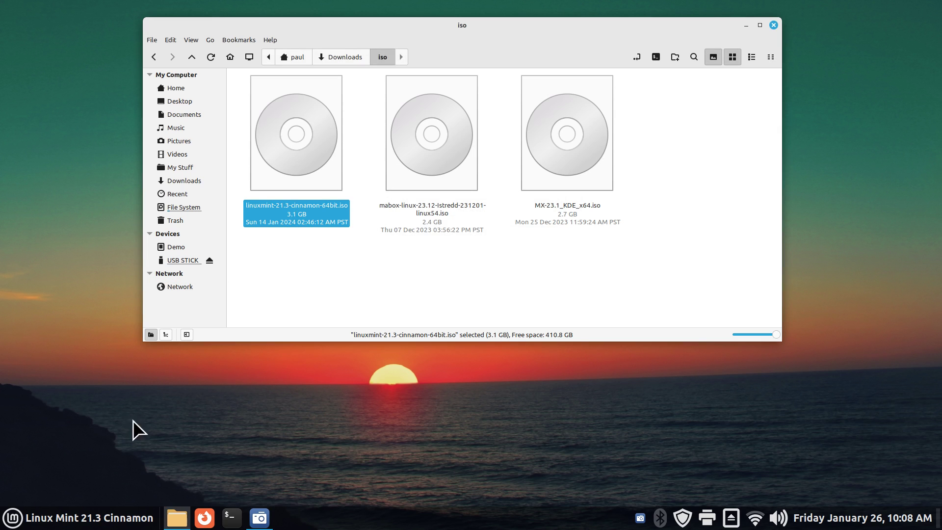
Step: Launch USB Stick Formatter from a 'usb' menu search and move its window down-left
left_click(12, 518)
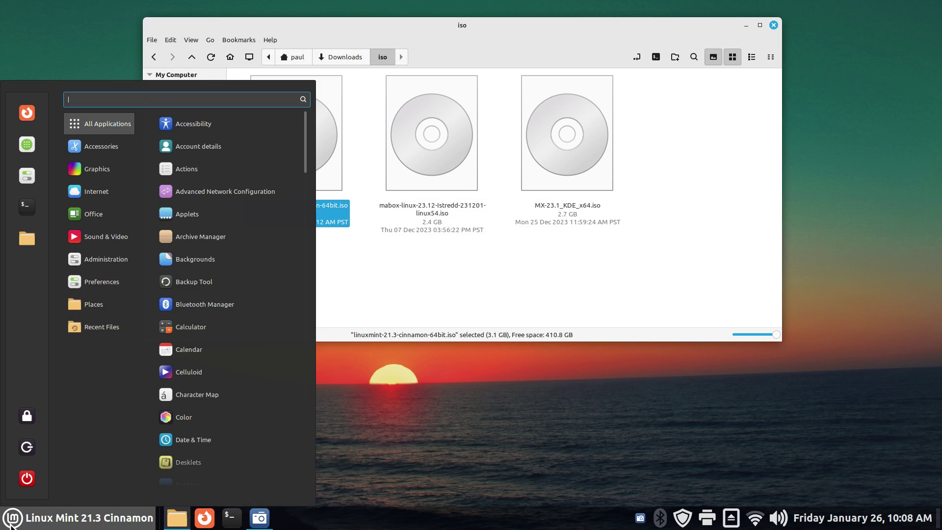
type("usbl")
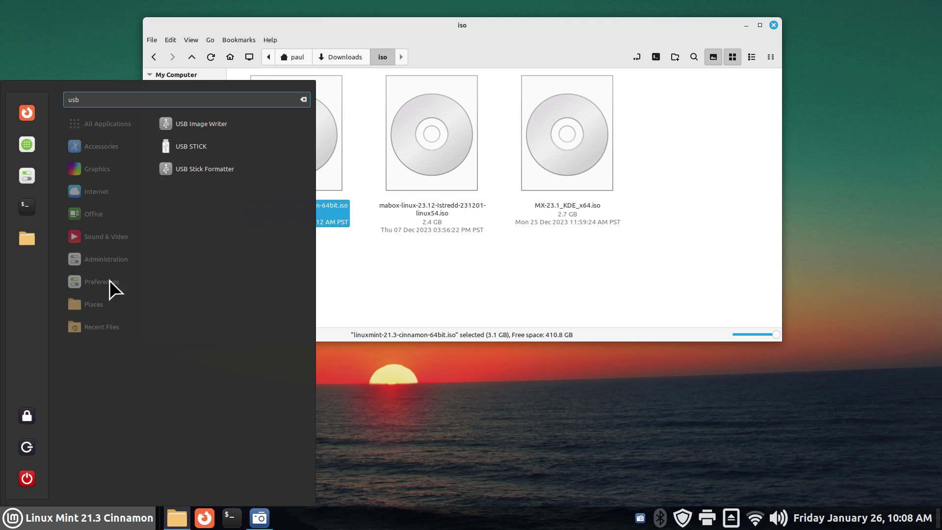
key("BackSpace")
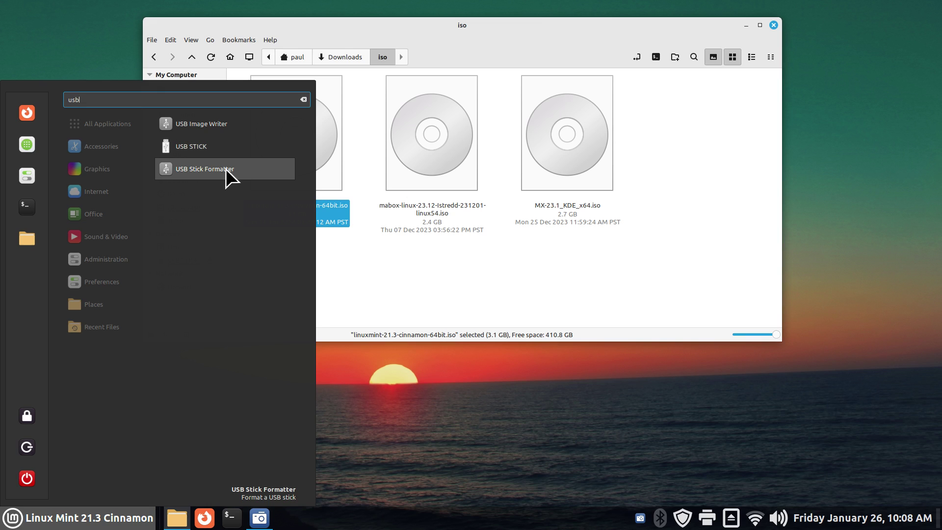
left_click(225, 169)
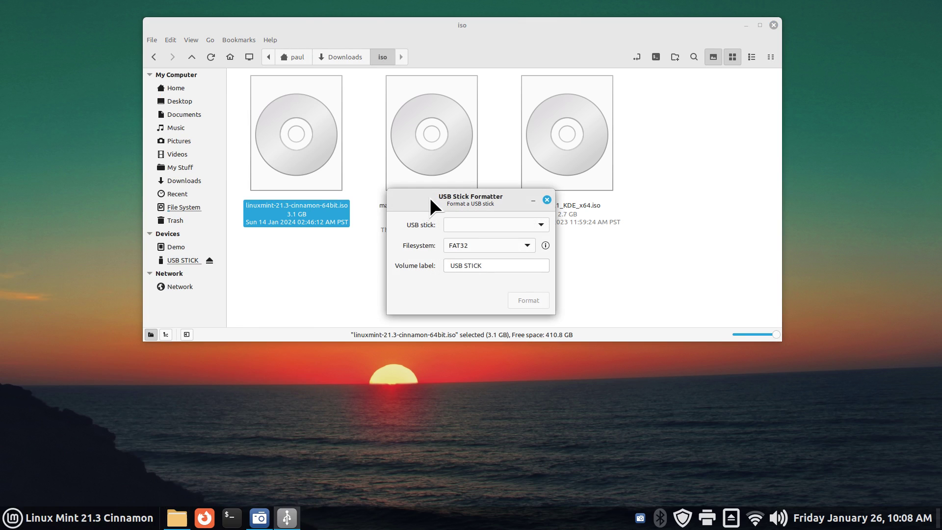
left_click_drag(429, 197, 266, 266)
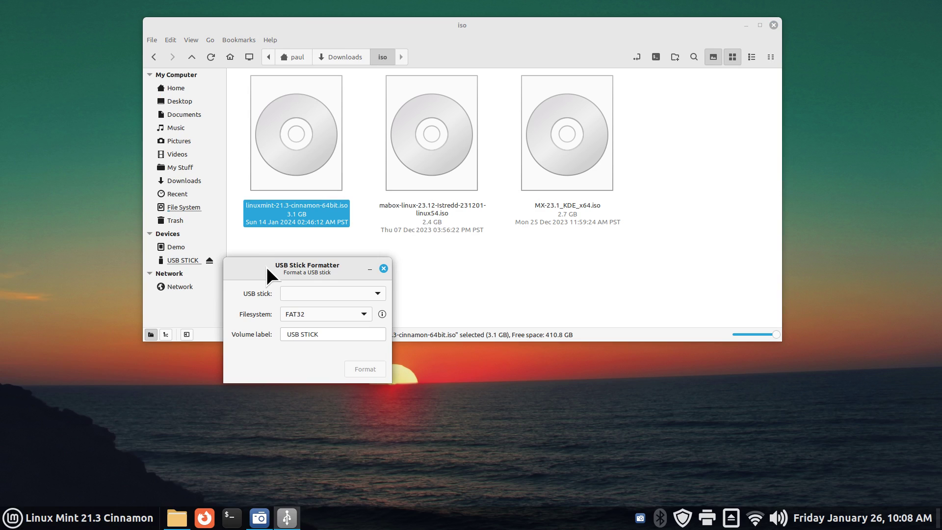
Step: Select the 8GB USB DISK 3.0 (/dev/sdb) stick and keep FAT32 as the filesystem
left_click(381, 290)
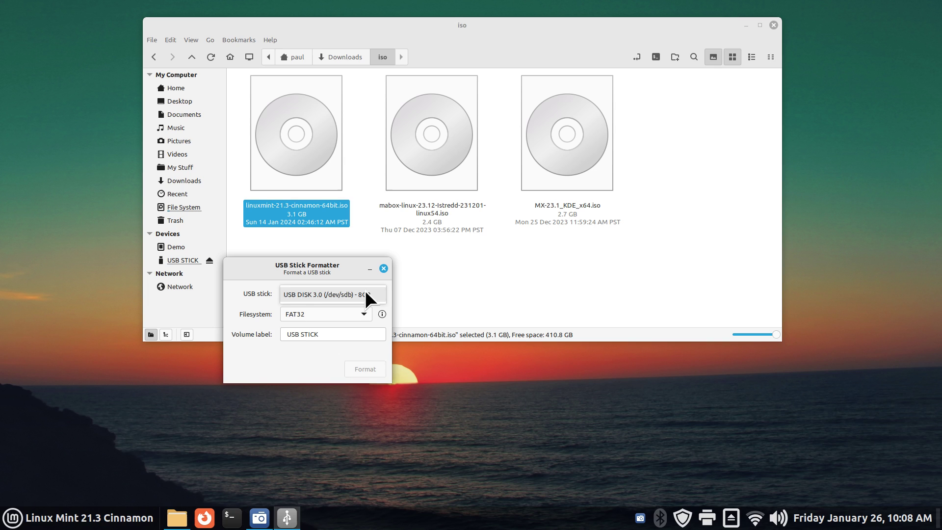
left_click(365, 290)
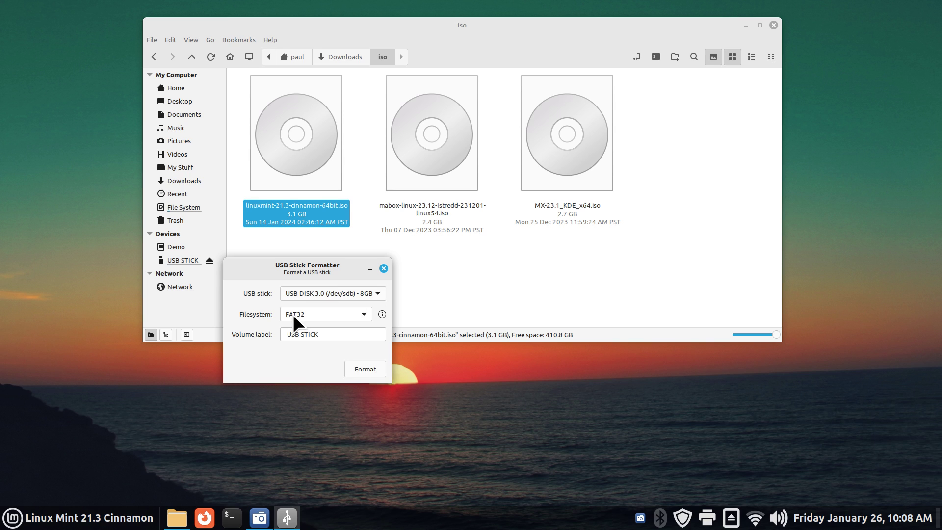
left_click(293, 314)
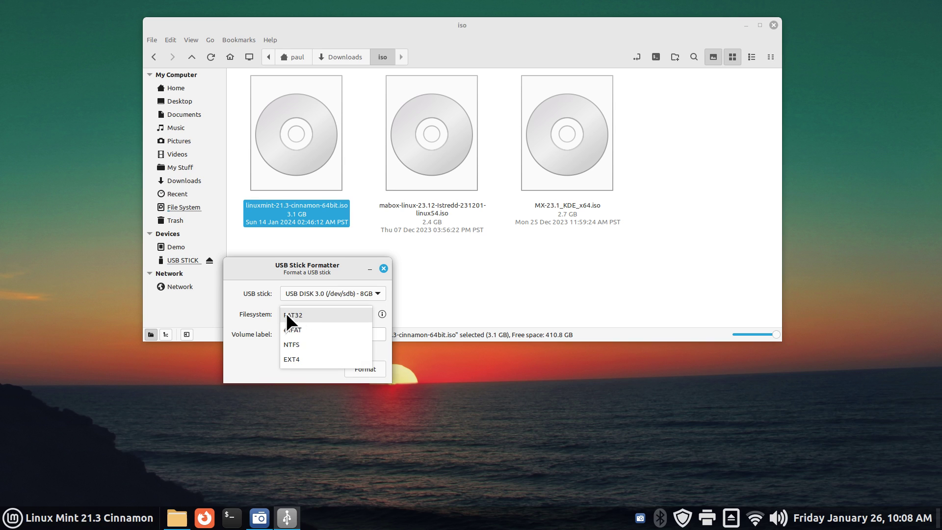
left_click(258, 332)
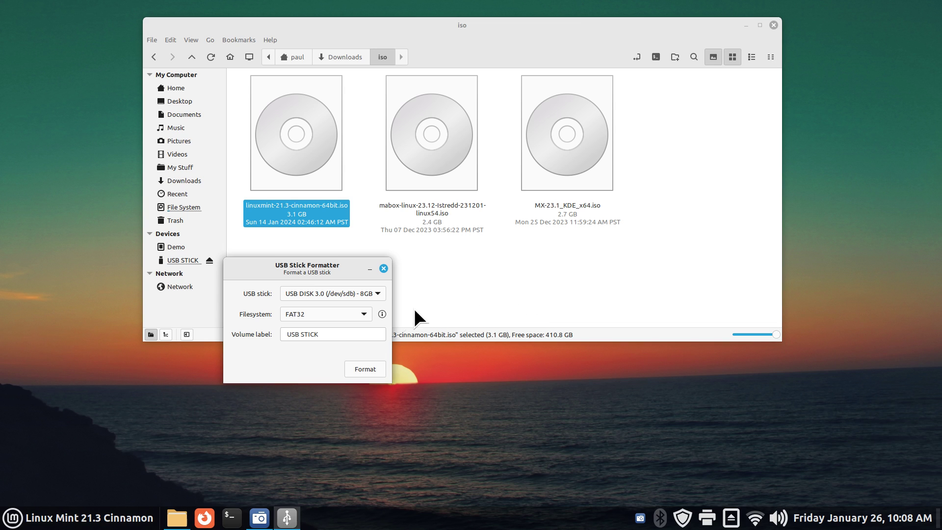
mouse_move(383, 314)
Step: Close the formatter, go to the Home folder, and briefly open then close Nemo's preferences
left_click(383, 269)
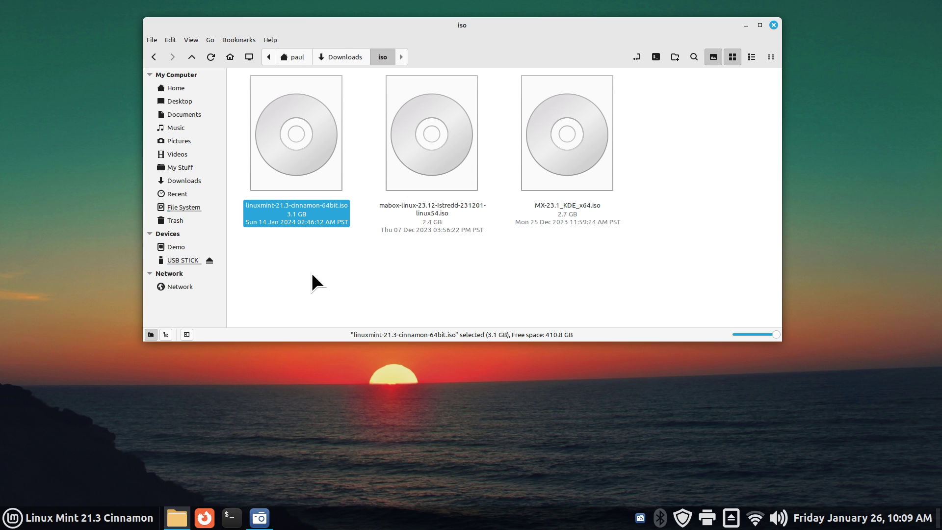
left_click(182, 88)
left_click(169, 39)
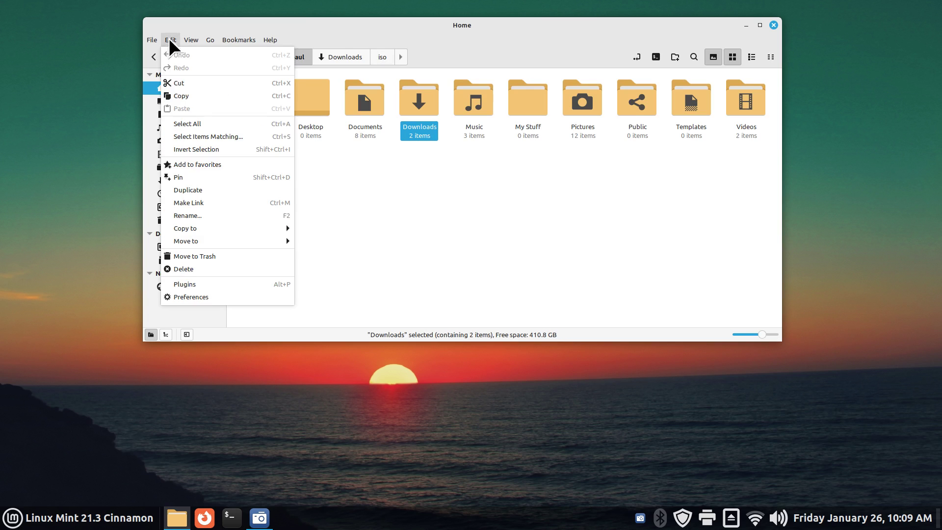
left_click(196, 284)
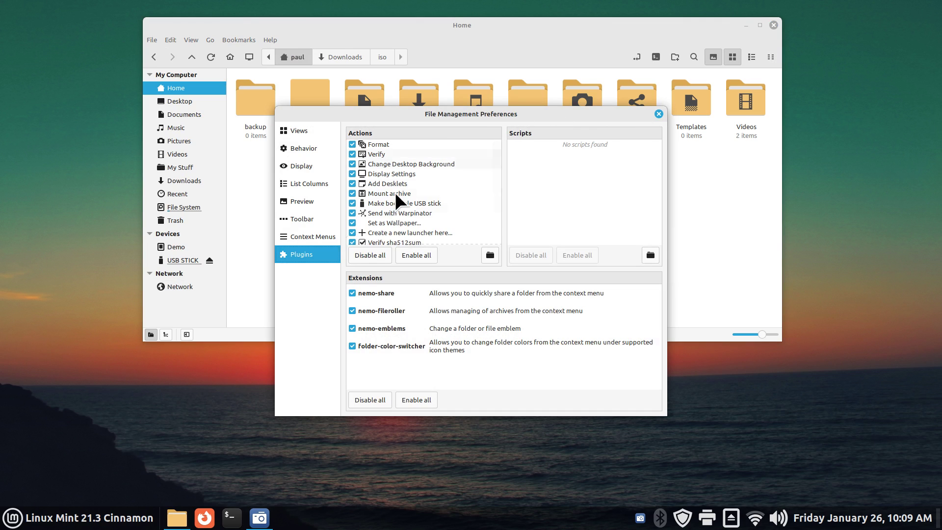
left_click(658, 113)
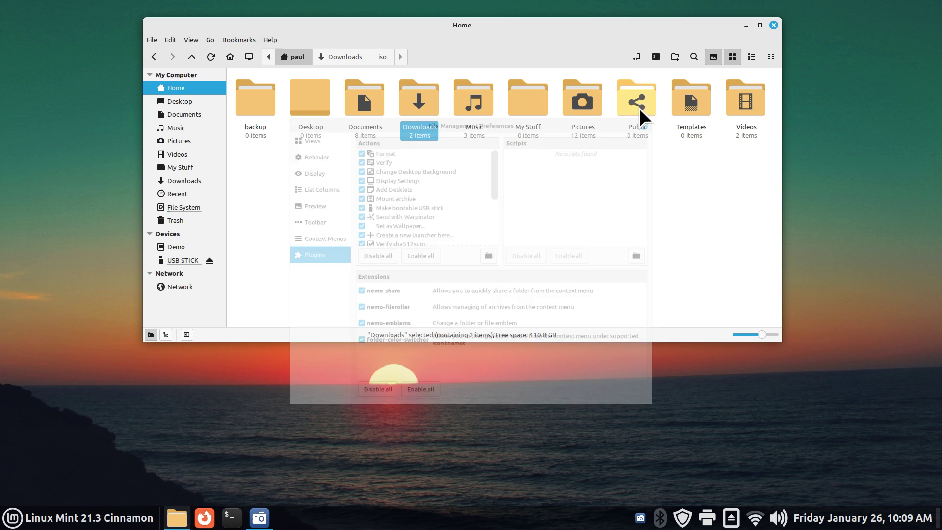
Step: Reopen File Management Preferences on Plugins, move it left, and scroll the Actions list
left_click(170, 39)
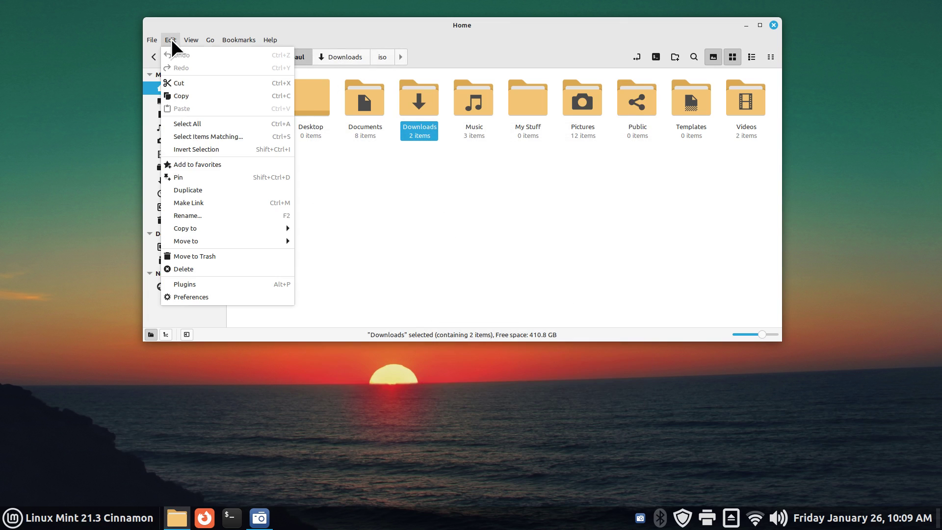
left_click(181, 295)
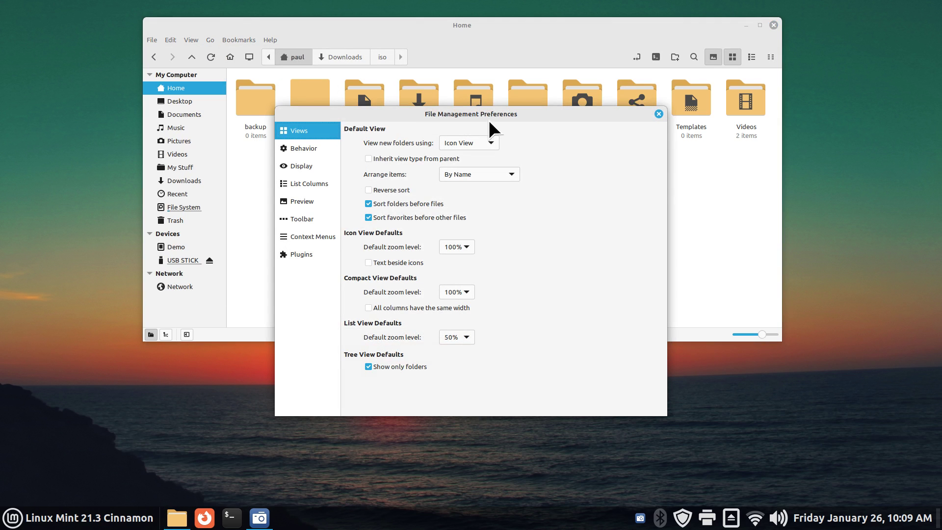
left_click(296, 260)
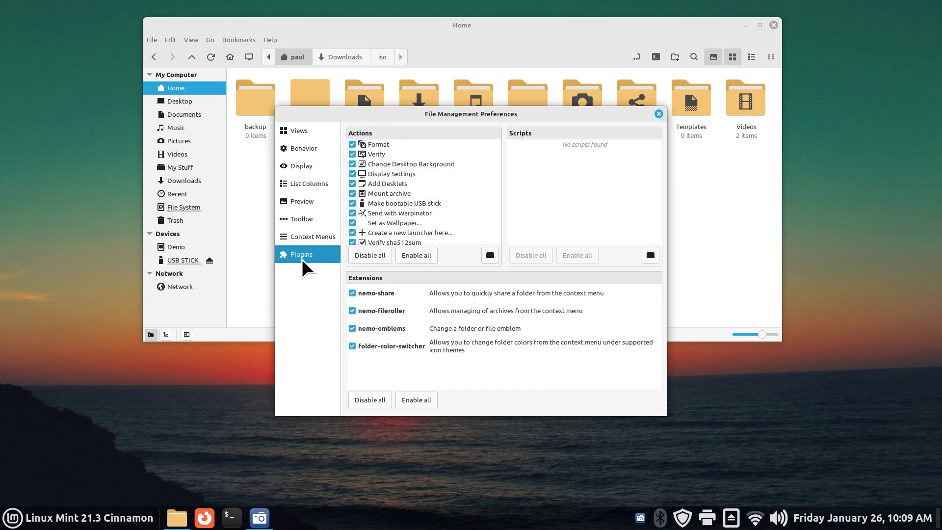
left_click_drag(402, 113, 236, 116)
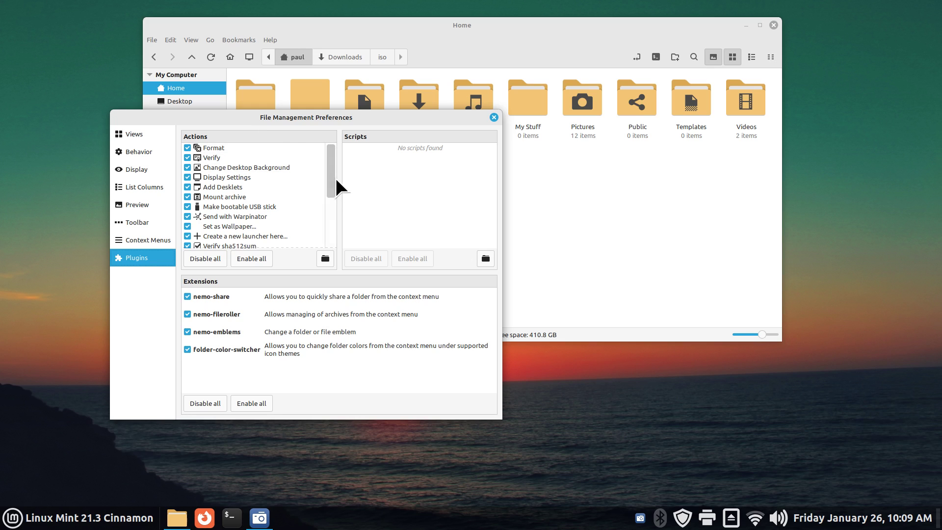
left_click_drag(335, 178, 322, 240)
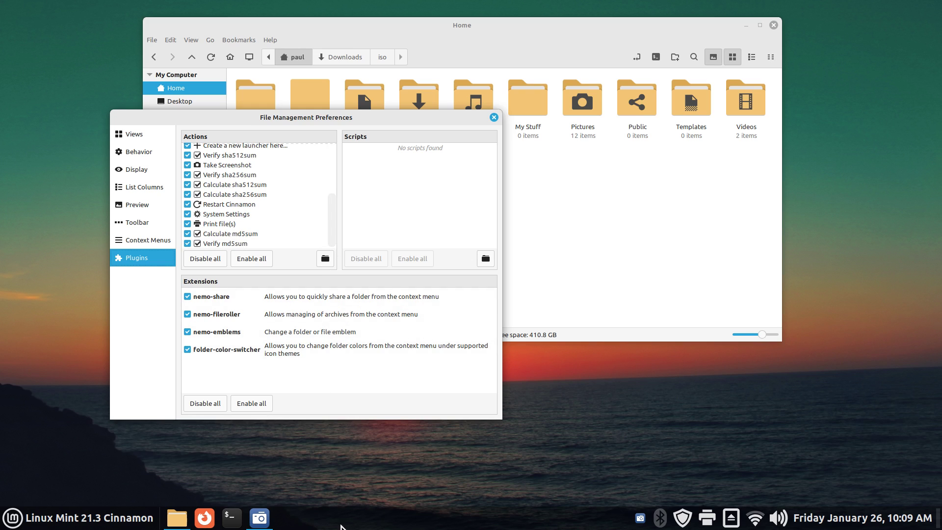
Step: Launch System Settings from the desktop menu, move it right, and open the Actions manager
right_click(573, 425)
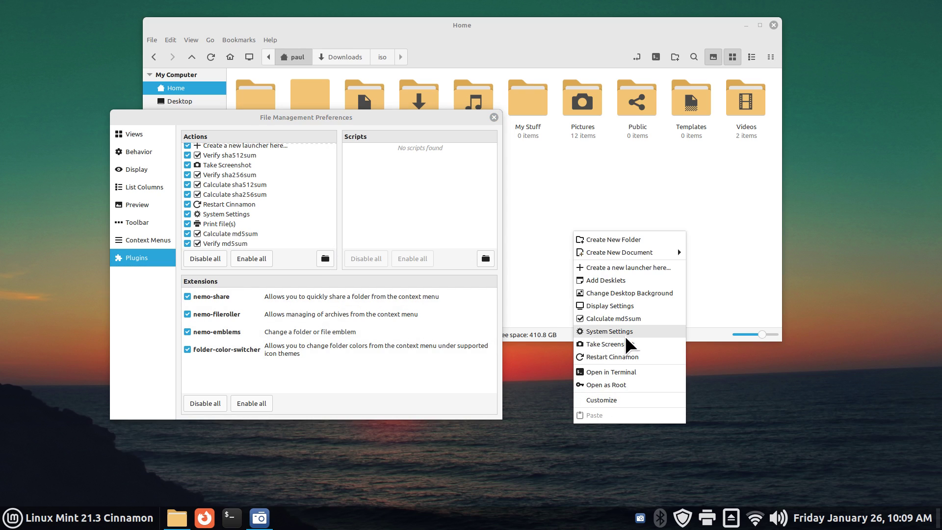
left_click(628, 332)
left_click_drag(396, 123, 643, 124)
left_click(674, 252)
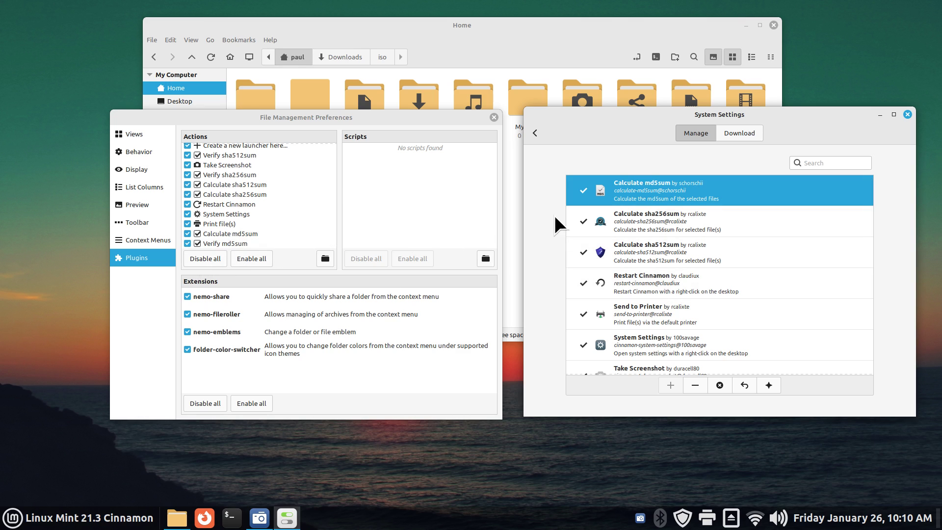
Step: Disable then re-enable all actions, and untick then retick Verify md5sum
left_click(197, 255)
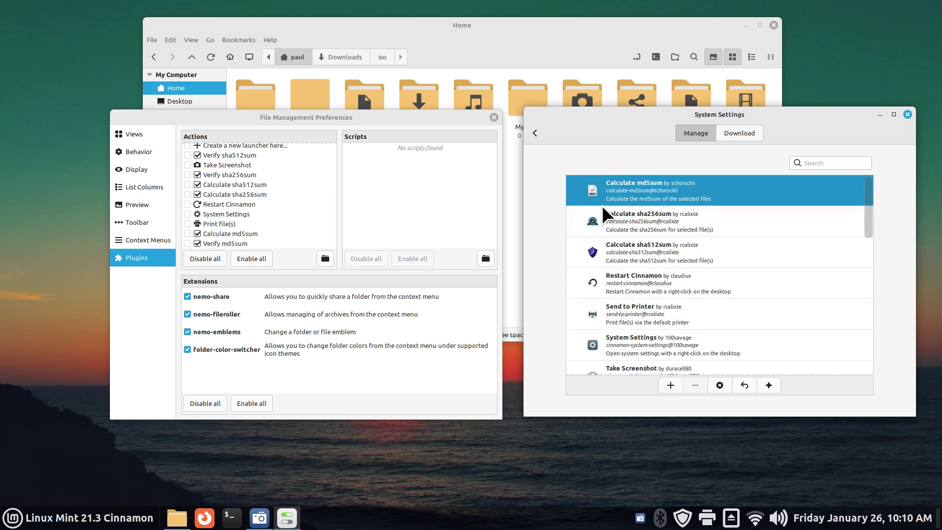
left_click(251, 260)
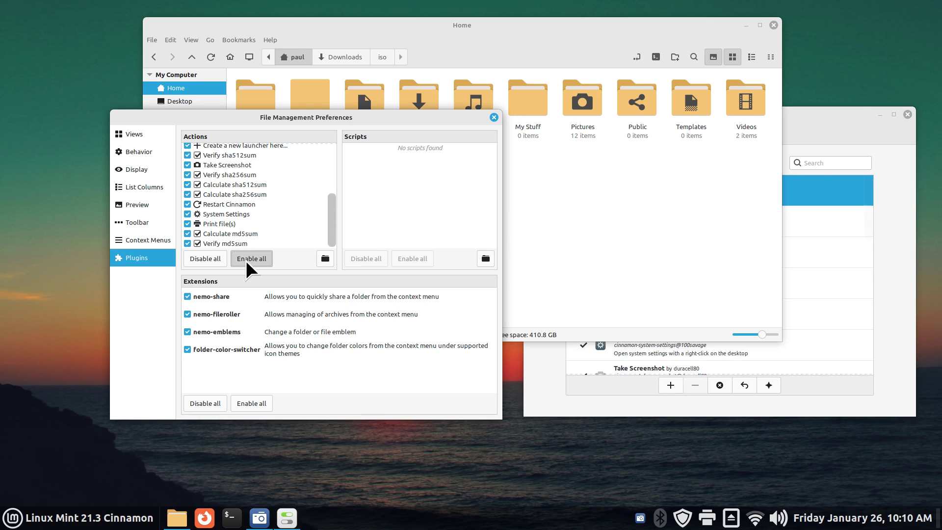
left_click(551, 385)
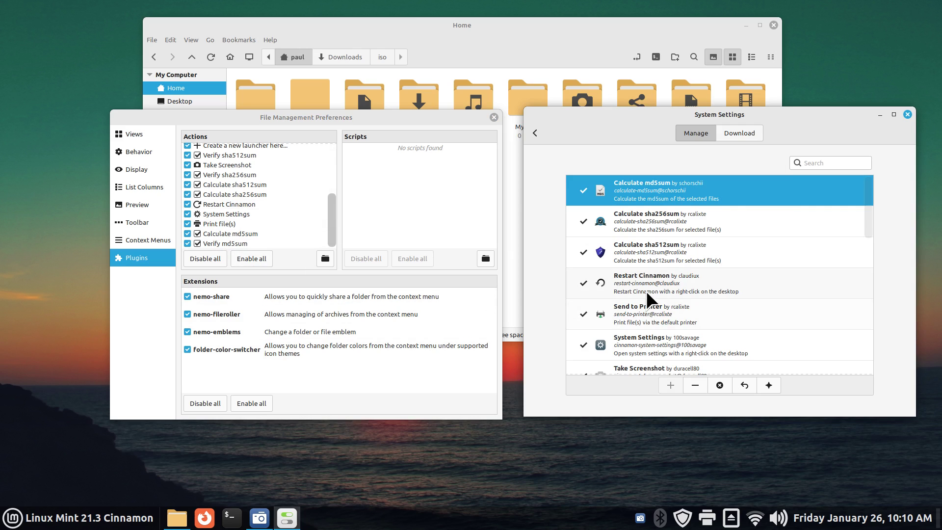
scroll(650, 212, "down", 2)
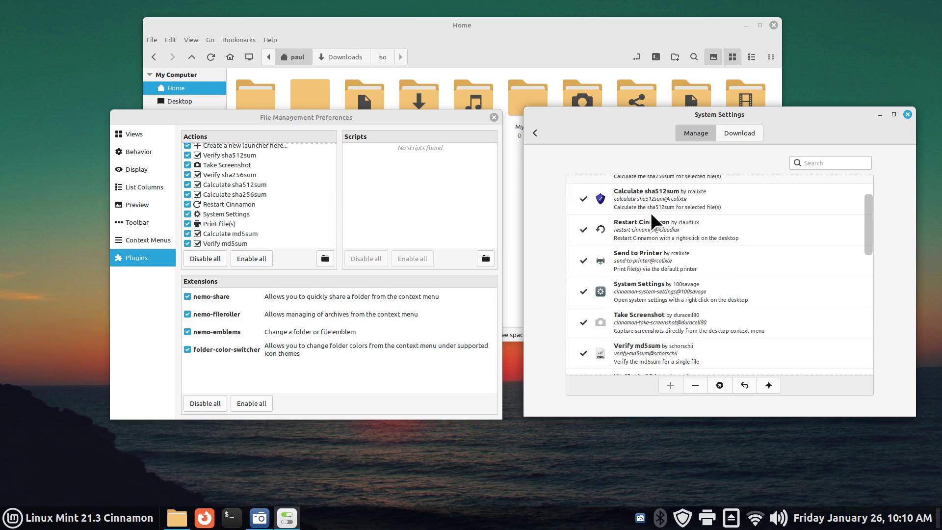
left_click(661, 351)
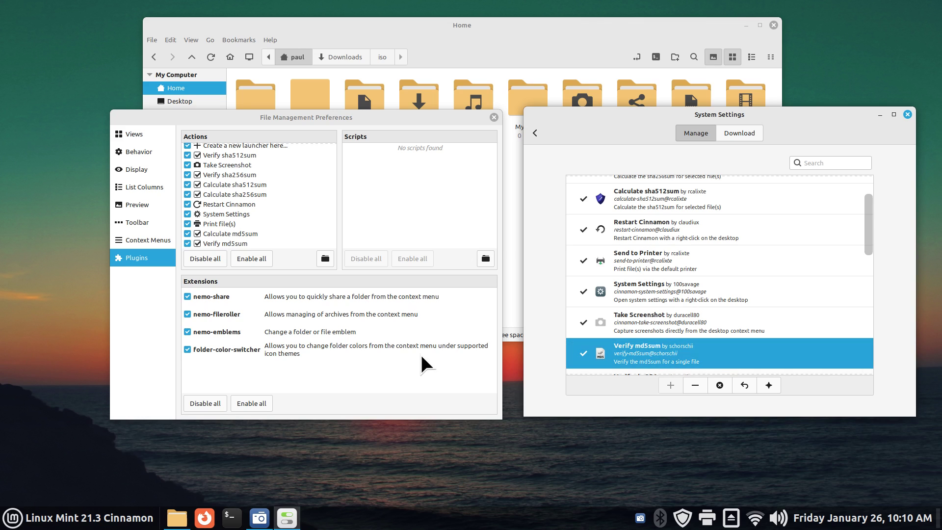
left_click(189, 245)
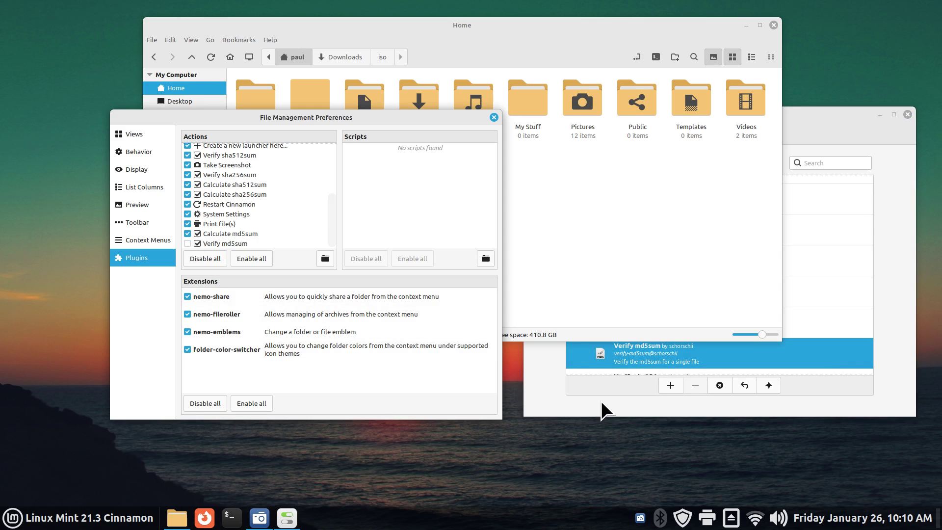
left_click(569, 397)
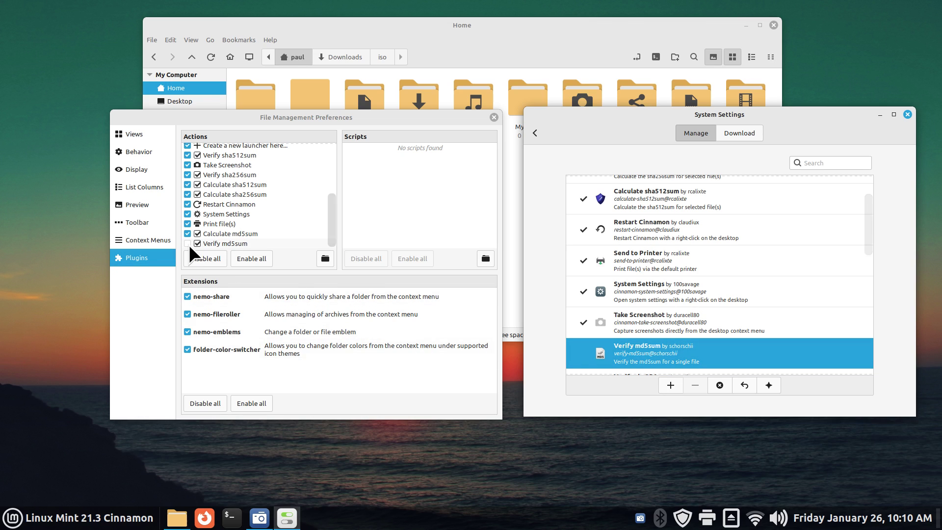
left_click(670, 385)
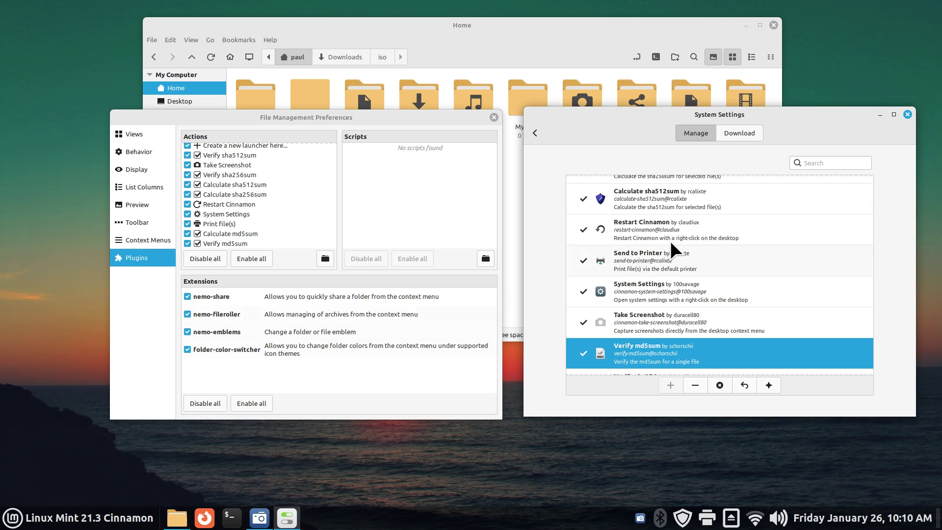
Step: Close System Settings and the preferences, then move the Home window left and down
left_click(907, 115)
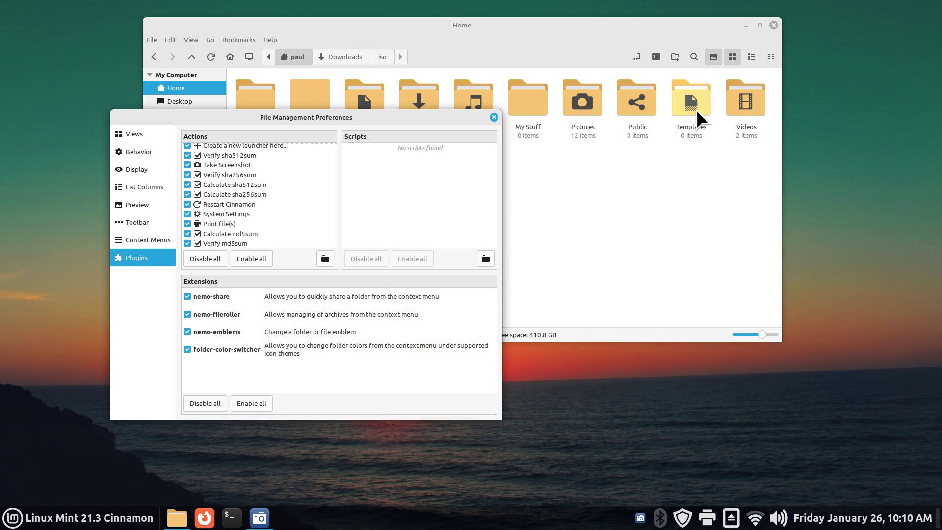
left_click(494, 117)
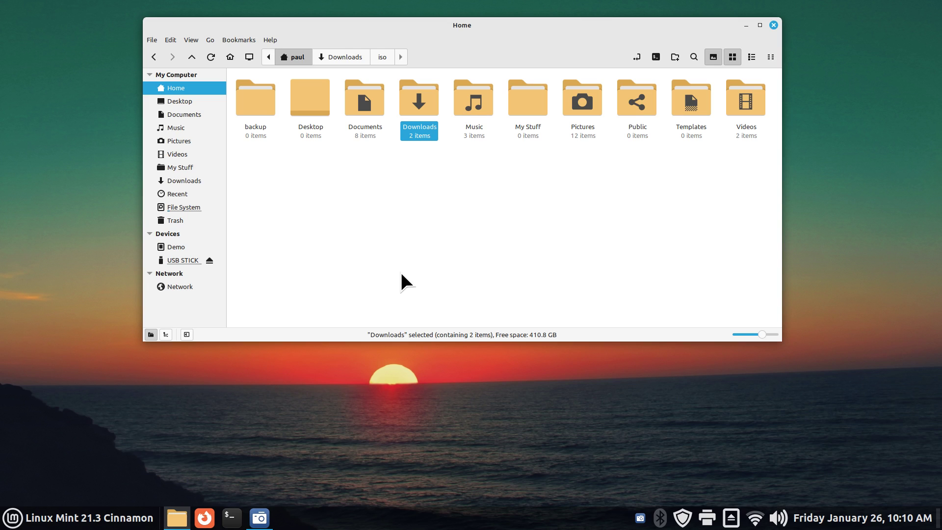
left_click_drag(414, 25, 364, 97)
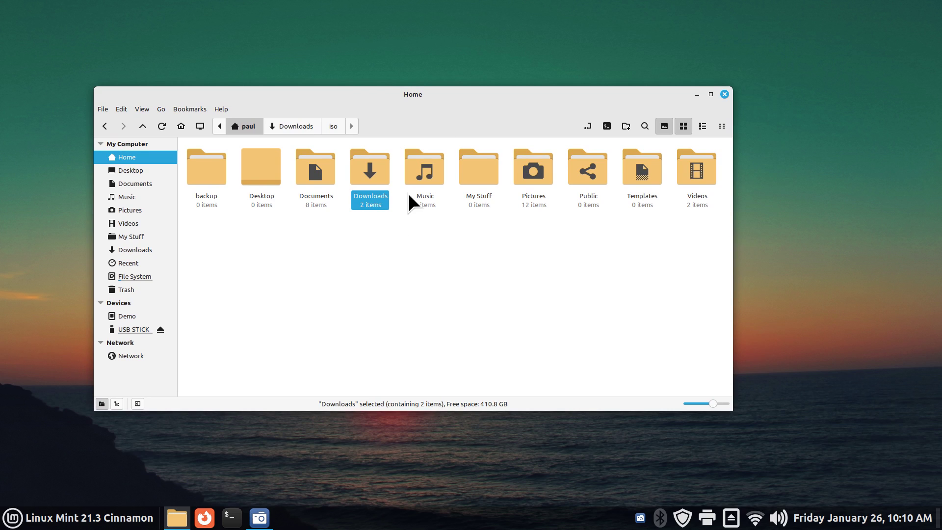
Step: Toggle the Home window between maximized and floating, then enlarge it from the bottom-right corner
double_click(476, 92)
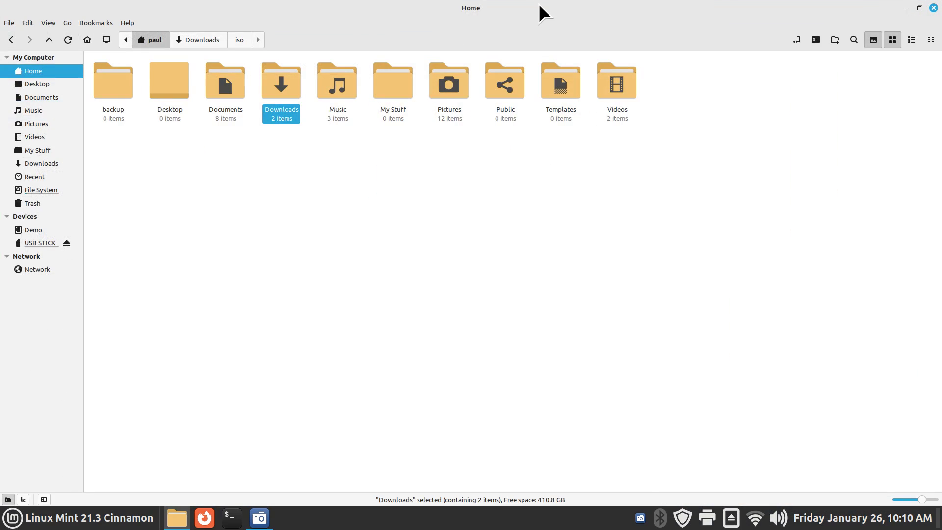
left_click_drag(539, 6, 534, 32)
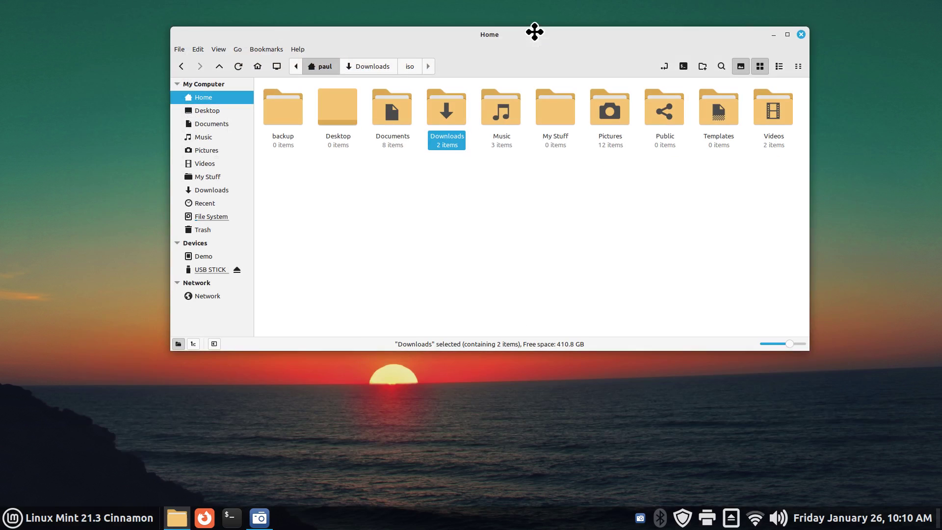
left_click(787, 34)
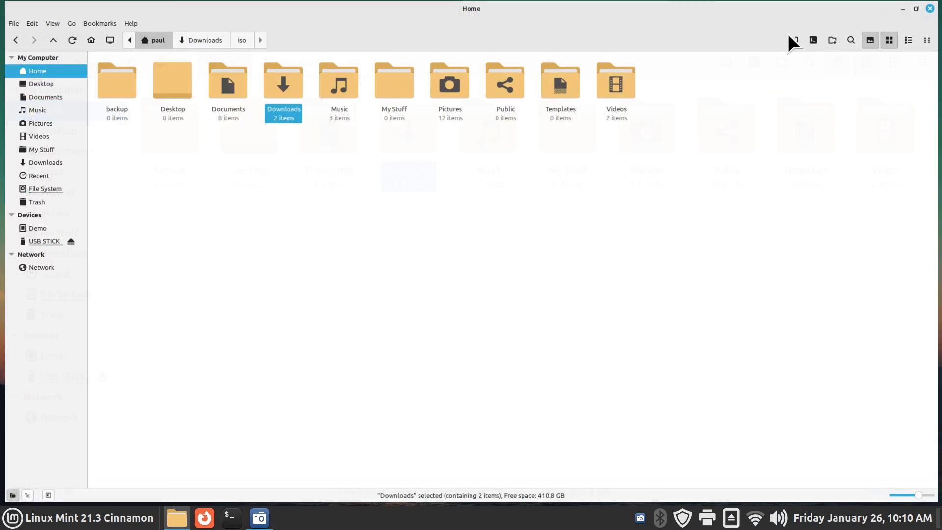
left_click(919, 8)
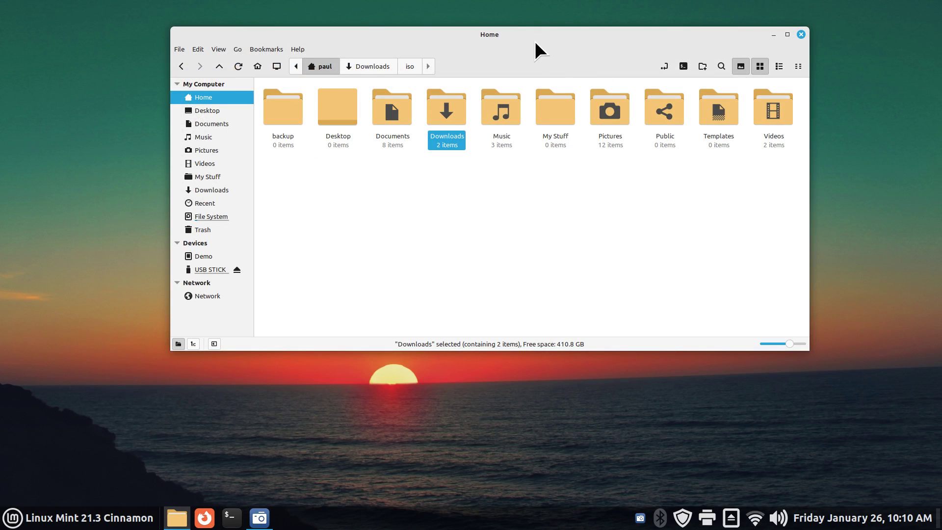
left_click_drag(808, 350, 798, 397)
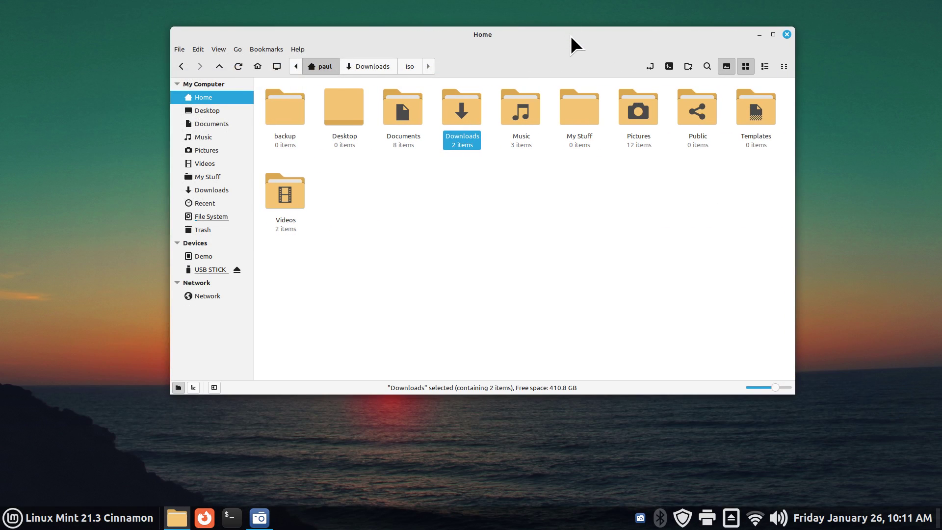
Step: Move and resize the Home window narrower, and clear the Downloads selection
right_click(568, 35)
left_click(593, 73)
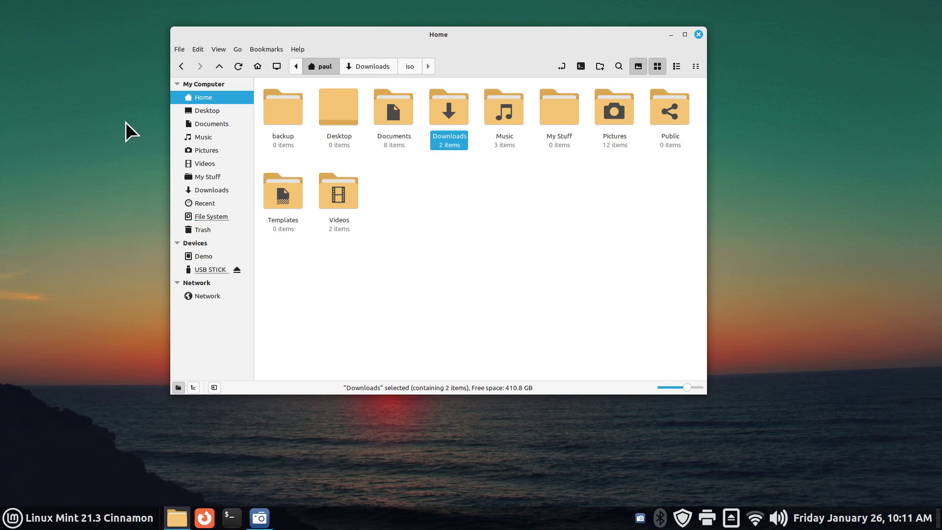
mouse_move(175, 133)
left_mouse_down()
mouse_move(146, 134)
mouse_move(164, 145)
left_mouse_up()
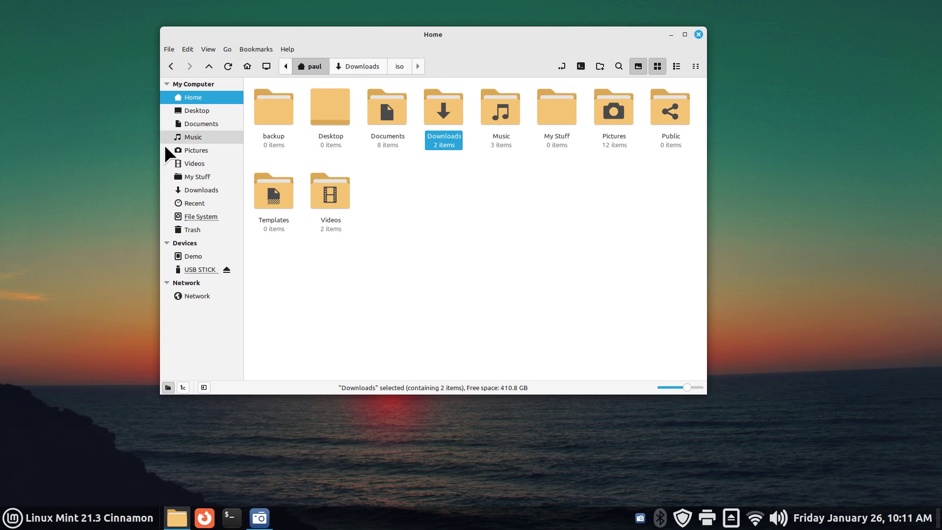
left_click_drag(458, 394, 488, 381)
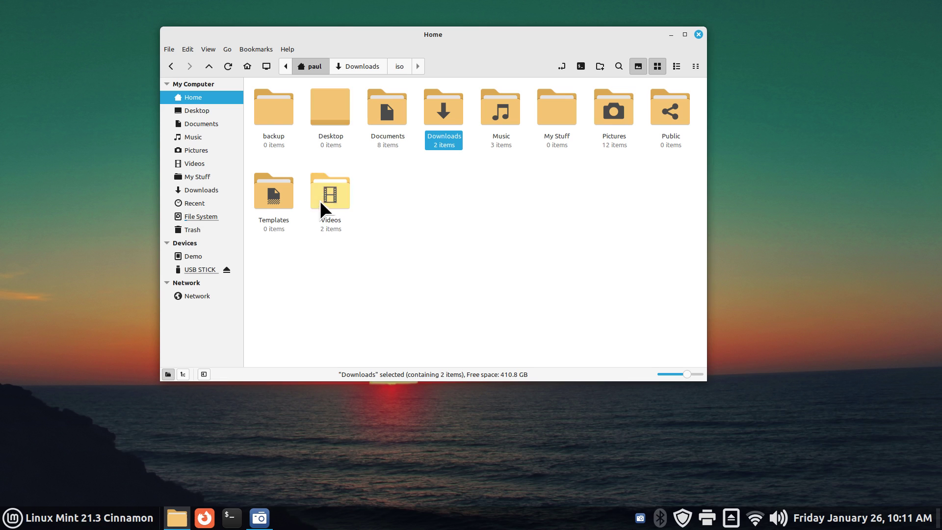
left_click(445, 262)
Step: Try the zoom slider, View menu and Ctrl+scroll zoom, ending at medium icons, then open Pictures
mouse_move(687, 376)
left_mouse_down()
mouse_move(676, 375)
mouse_move(684, 373)
left_mouse_up()
left_click(210, 48)
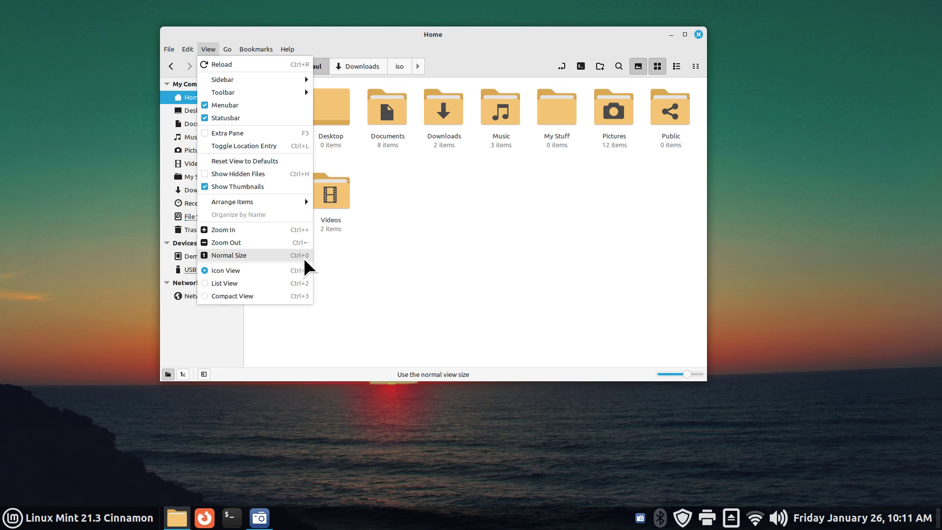
left_click(456, 255)
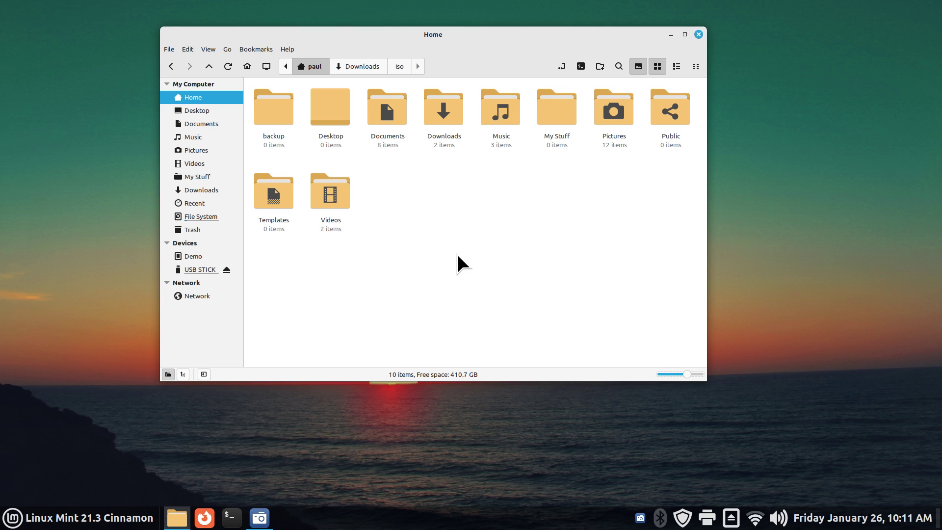
scroll(457, 254, "down", 3)
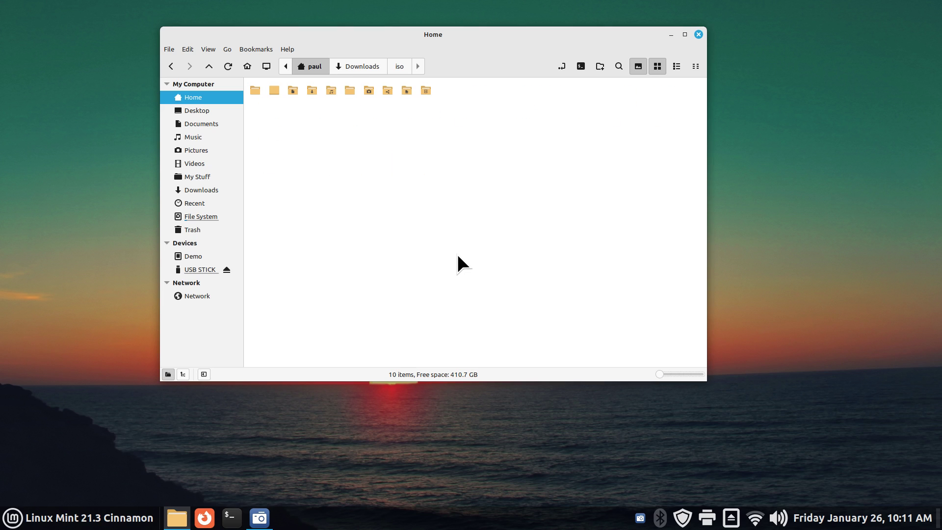
scroll(457, 254, "up", 6)
scroll(457, 254, "down", 5)
scroll(457, 272, "up", 2)
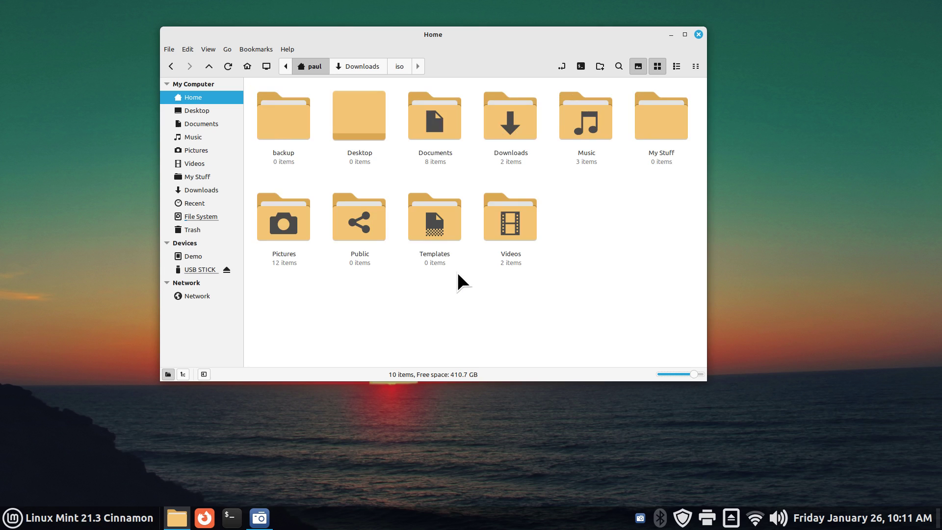
scroll(457, 272, "down", 1)
scroll(444, 255, "up", 3)
scroll(443, 264, "down", 3)
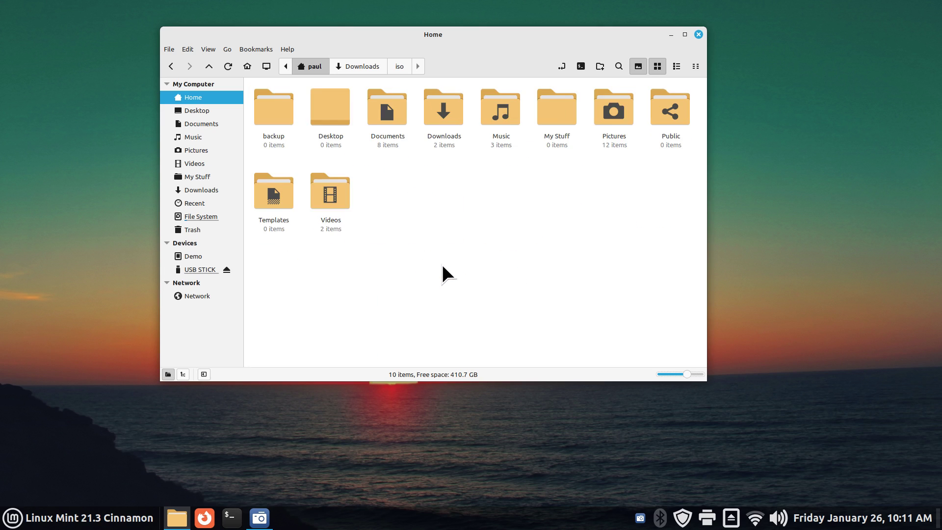
scroll(442, 260, "up", 1)
left_click(203, 150)
Step: Quick-preview 1.jpg and then 6.jpg with Space, closing each preview
left_click(345, 126)
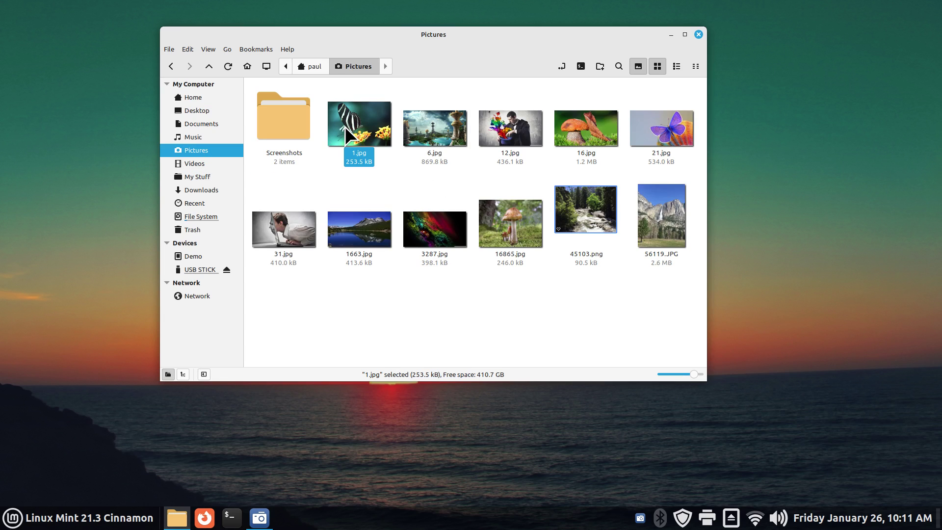
key("space")
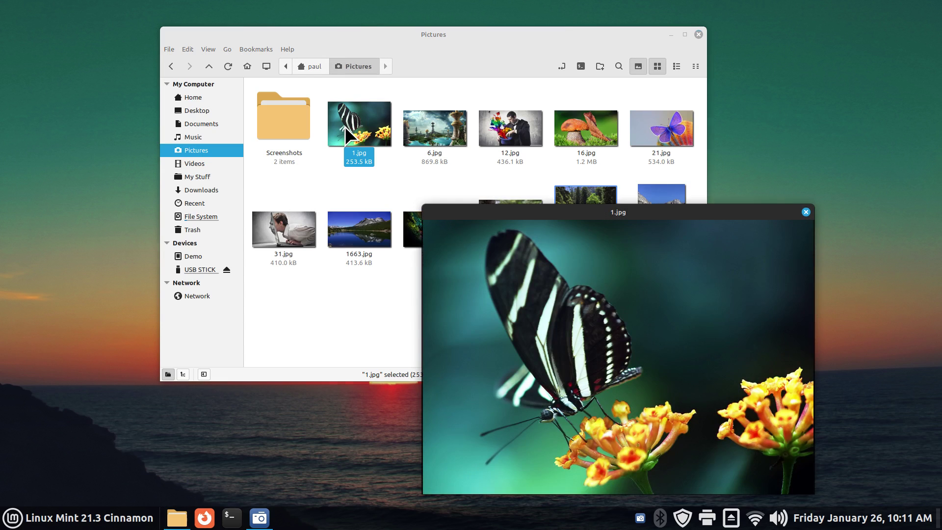
key("space")
left_click(439, 134)
key("space")
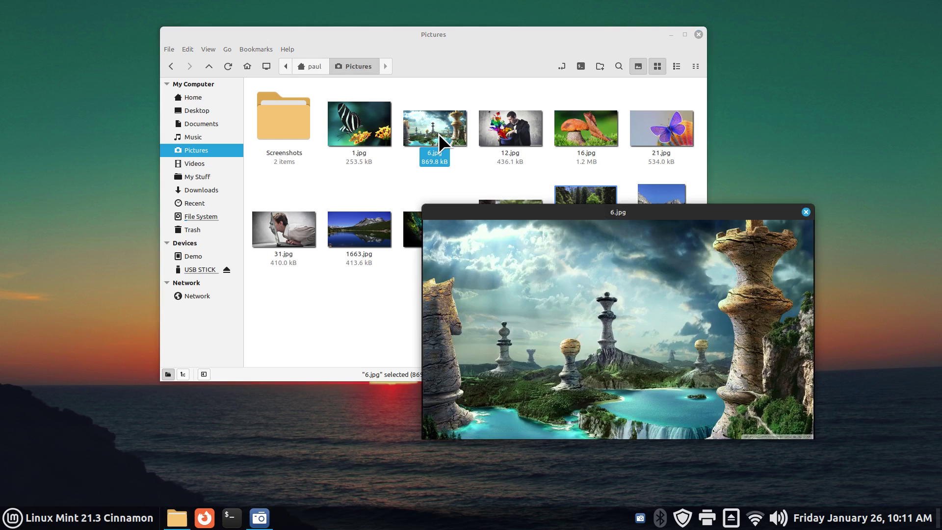
key("space")
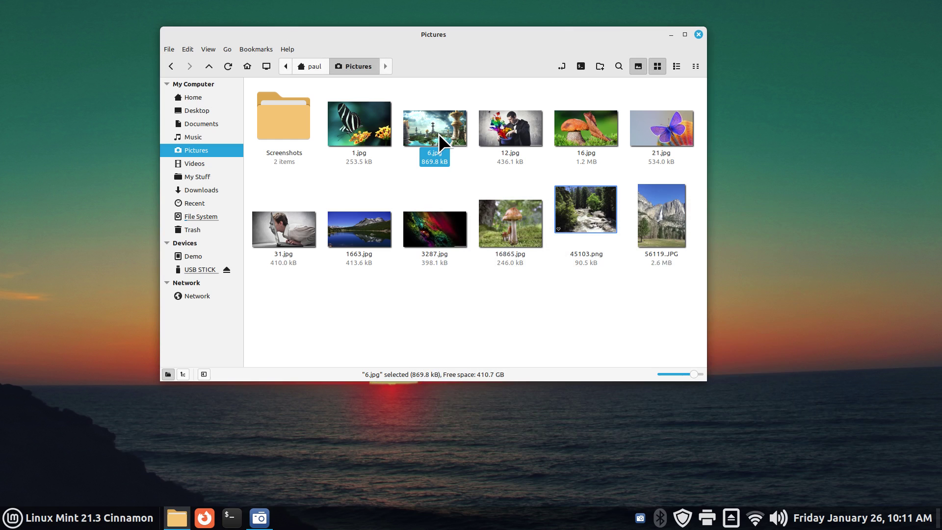
Step: Show and dismiss the context menu for 1.jpg, then toggle its quick preview again
right_click(365, 122)
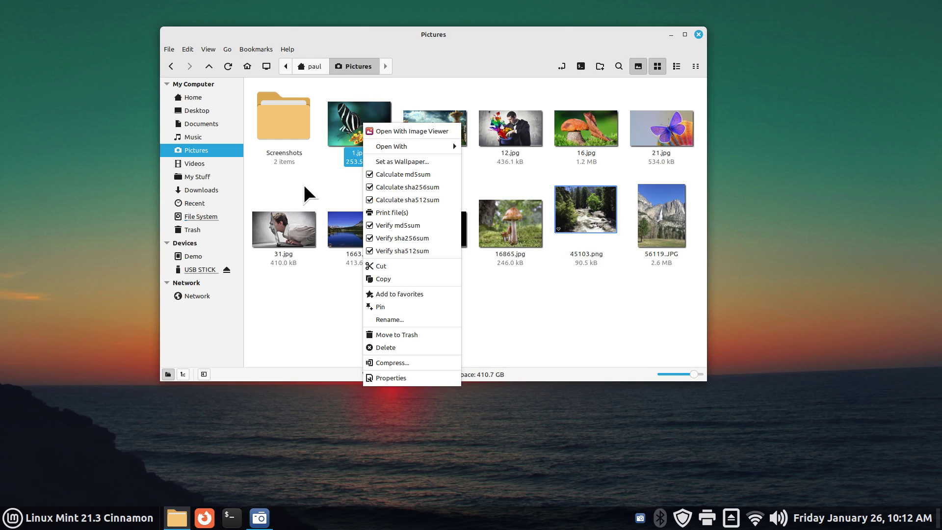
key("Escape")
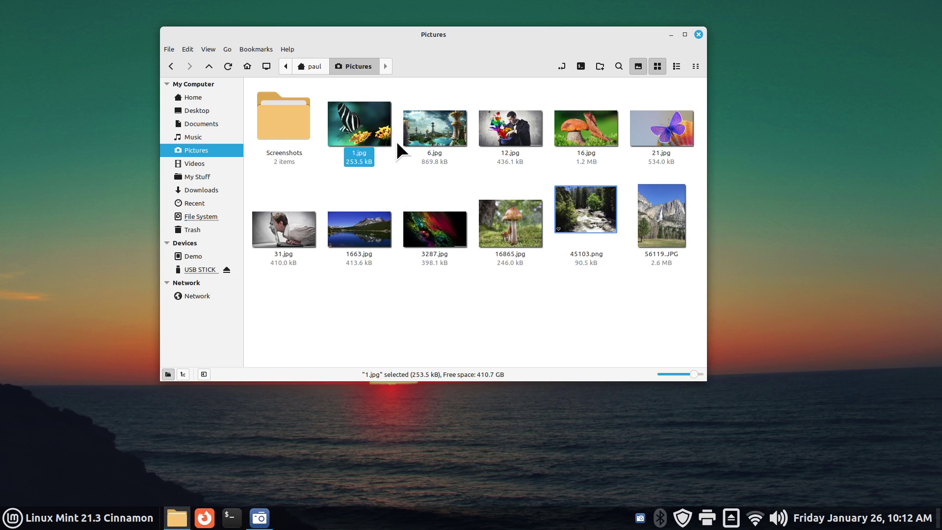
key("space")
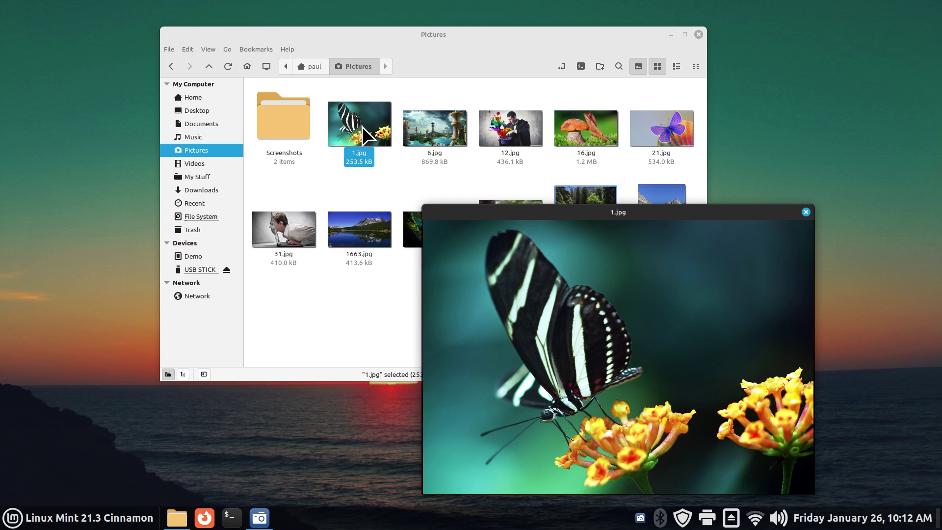
key("space")
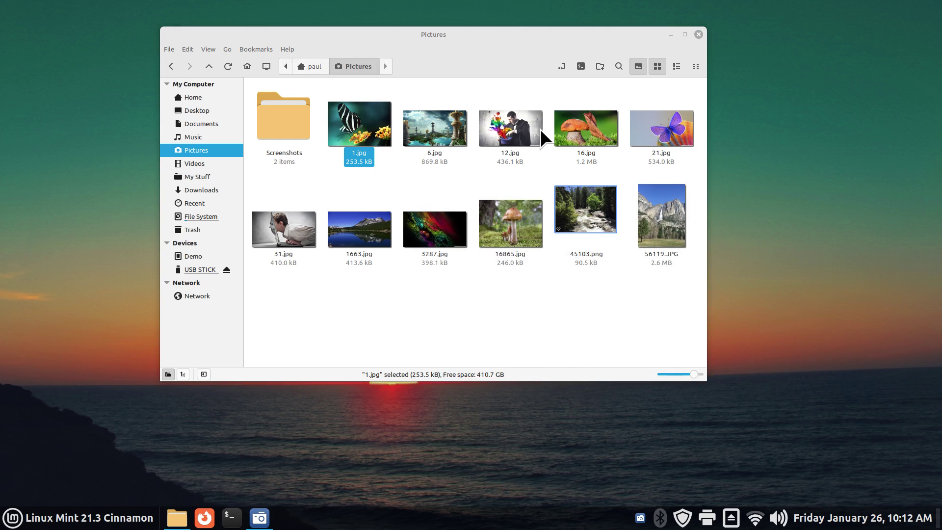
key("space")
key("space")
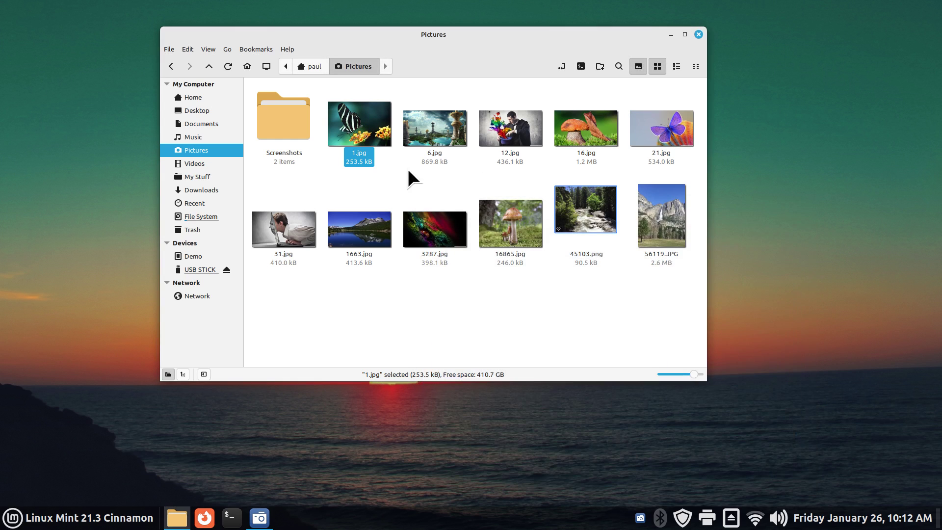
Step: Open 1.jpg in Xviewer and view, then dismiss, the About Xviewer dialog
double_click(349, 122)
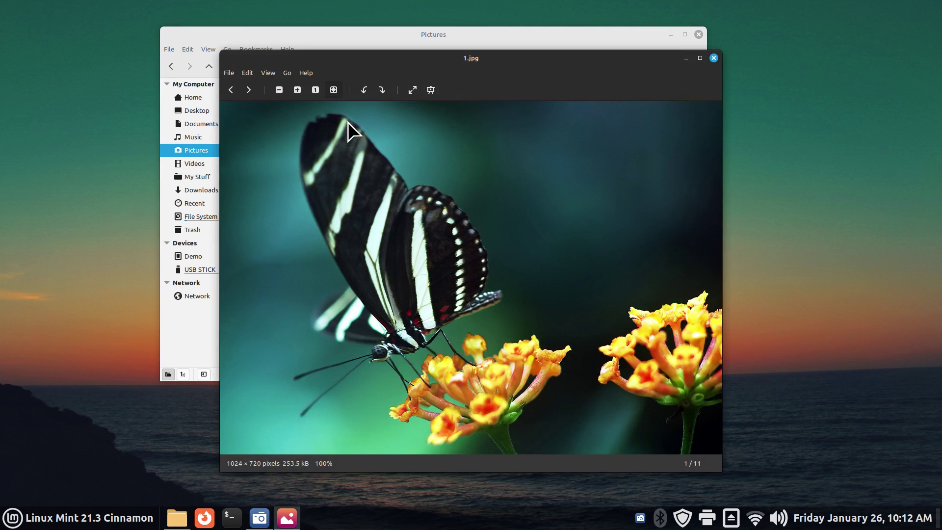
left_click(306, 73)
left_click(316, 93)
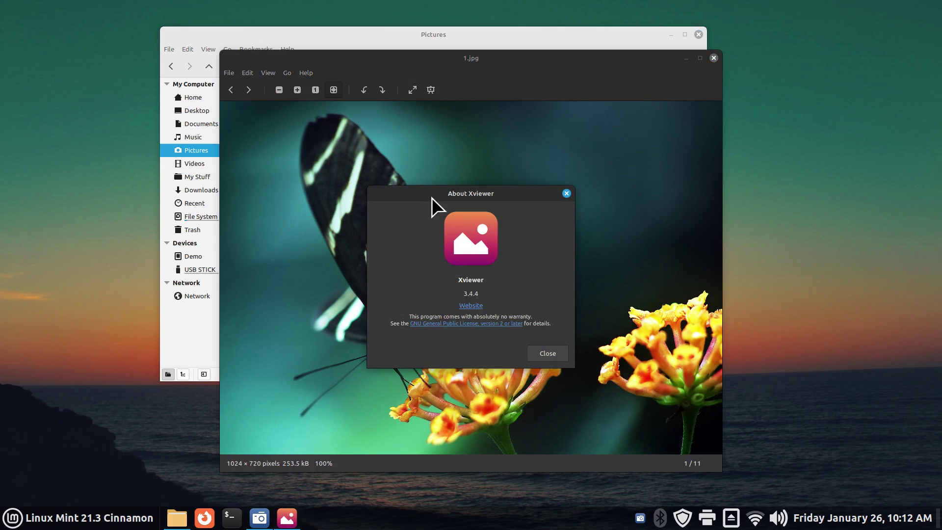
left_click(547, 352)
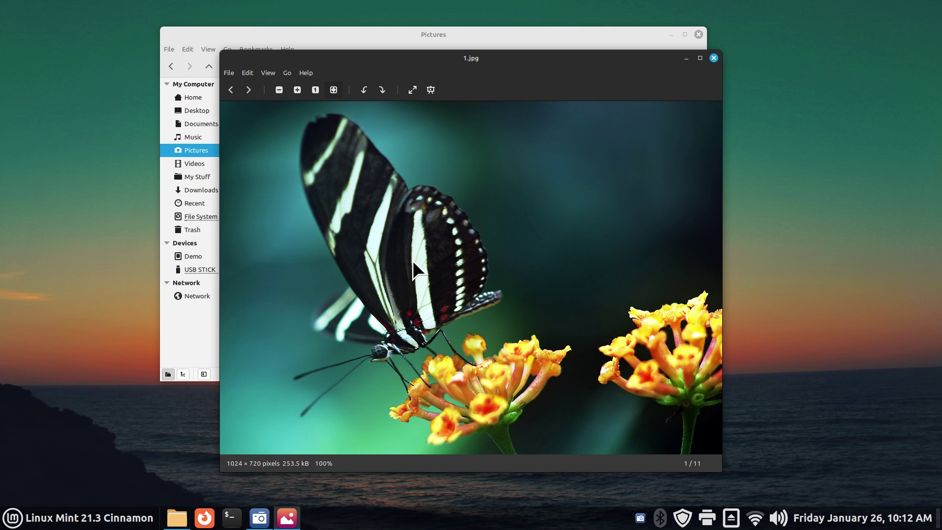
Step: Zoom 1.jpg in and out with Ctrl+scroll, then close Xviewer
scroll(413, 260, "down", 1)
scroll(413, 260, "up", 3)
scroll(408, 329, "down", 3)
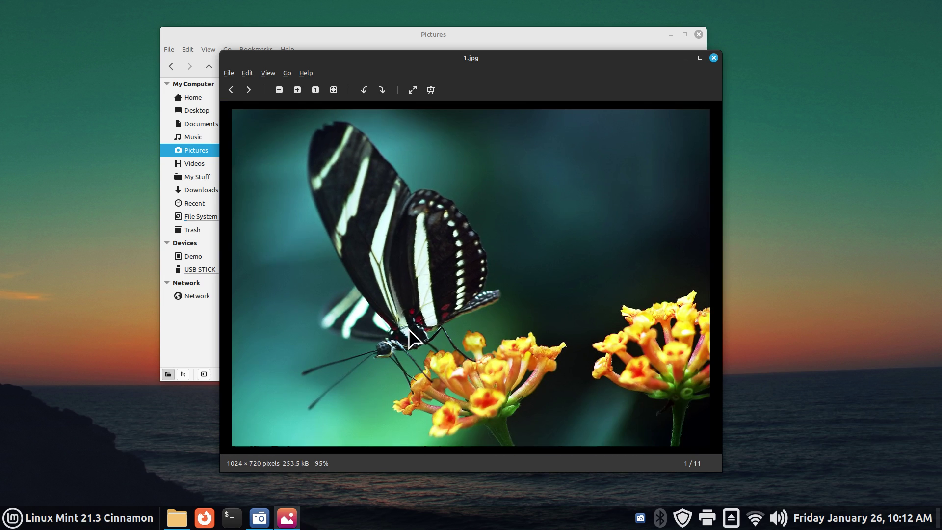
scroll(409, 329, "up", 1)
scroll(409, 329, "down", 1)
scroll(408, 312, "up", 1)
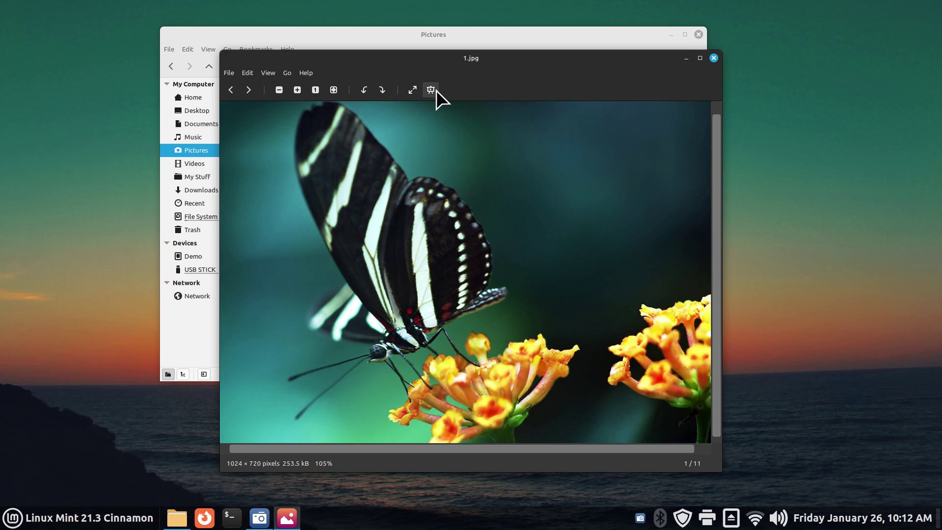
left_click(714, 57)
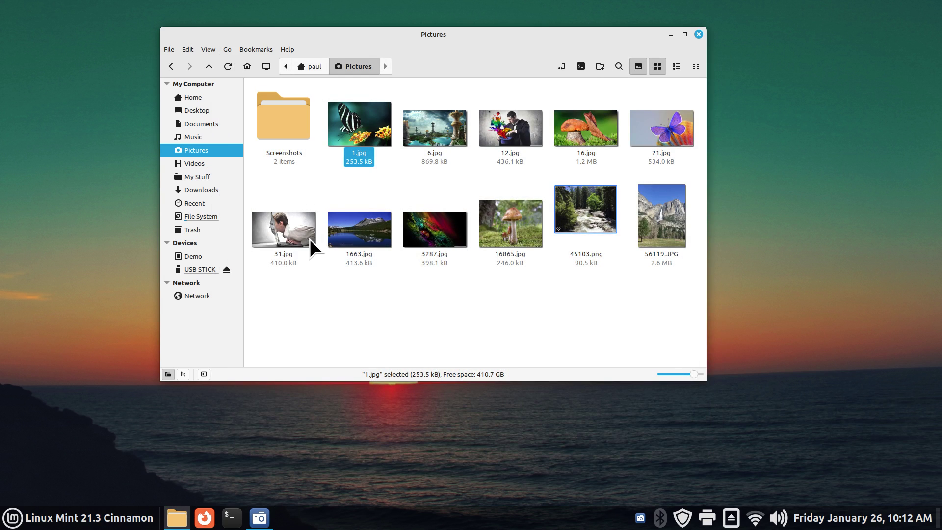
Step: Open HL3170CDW Printer.pdf from Documents, move the viewer, and cancel its Print dialog
left_click(210, 124)
double_click(612, 112)
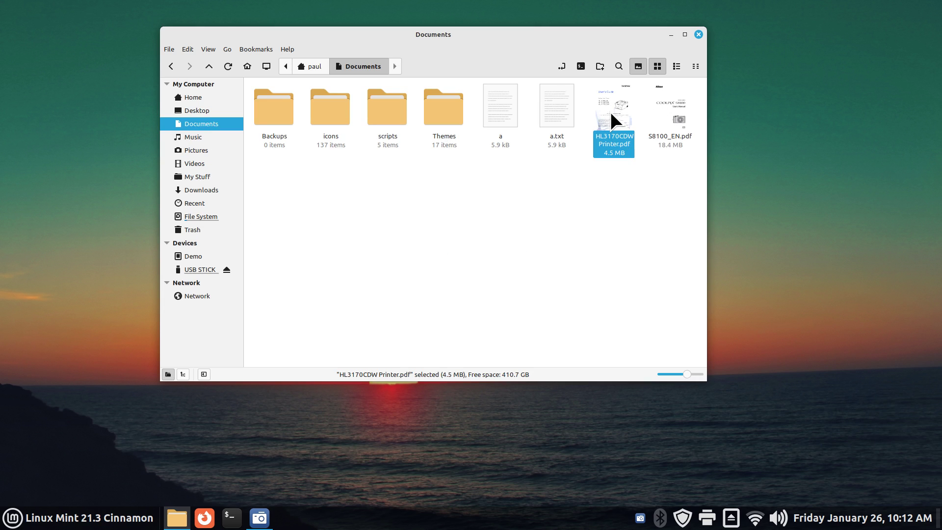
left_click_drag(556, 151, 431, 93)
left_click(324, 108)
left_click(340, 163)
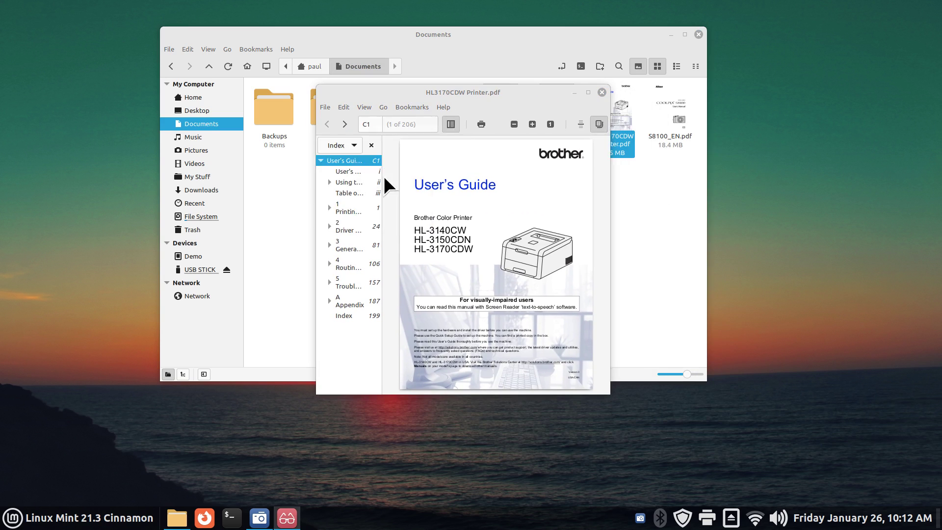
left_click(551, 369)
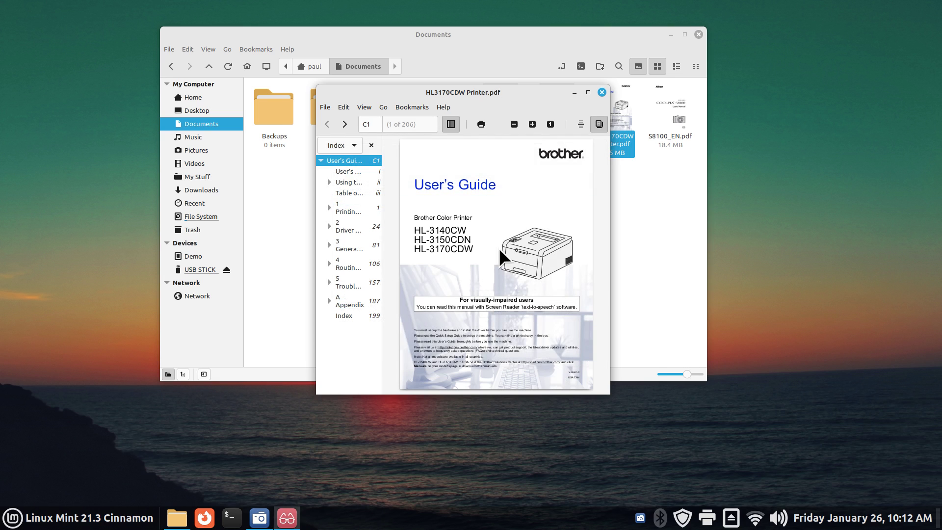
Step: Zoom in and out on the manual's cover page, then maximize Xreader
scroll(475, 281, "down", 2)
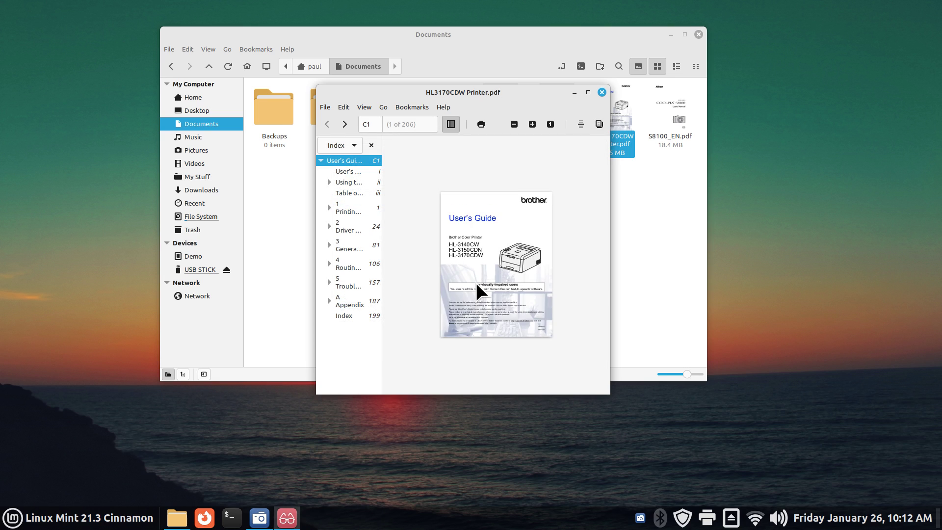
scroll(476, 282, "up", 5)
scroll(476, 282, "down", 4)
scroll(476, 281, "up", 1)
scroll(475, 281, "down", 2)
scroll(475, 281, "up", 1)
scroll(477, 283, "up", 3)
scroll(479, 294, "down", 4)
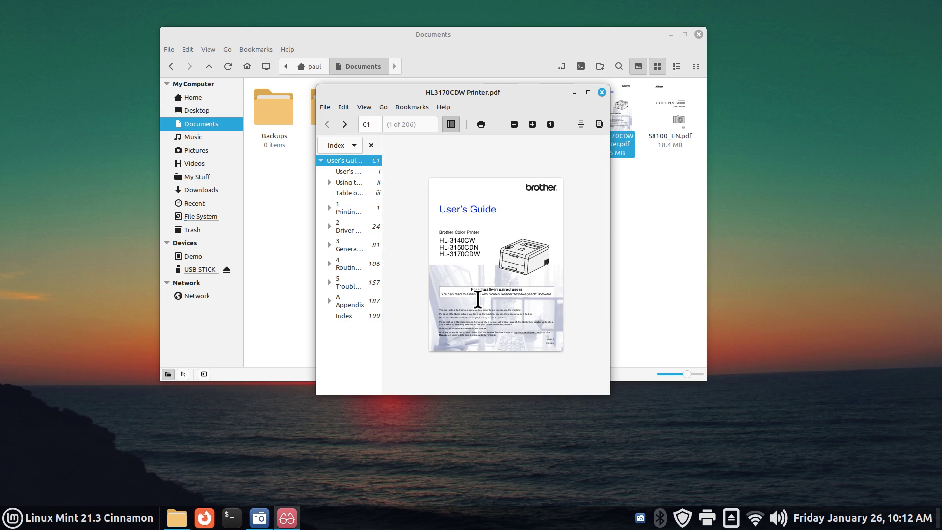
double_click(523, 90)
Step: Zoom the maximized PDF again, drag Xreader back to floating size, and close it
scroll(592, 301, "up", 5)
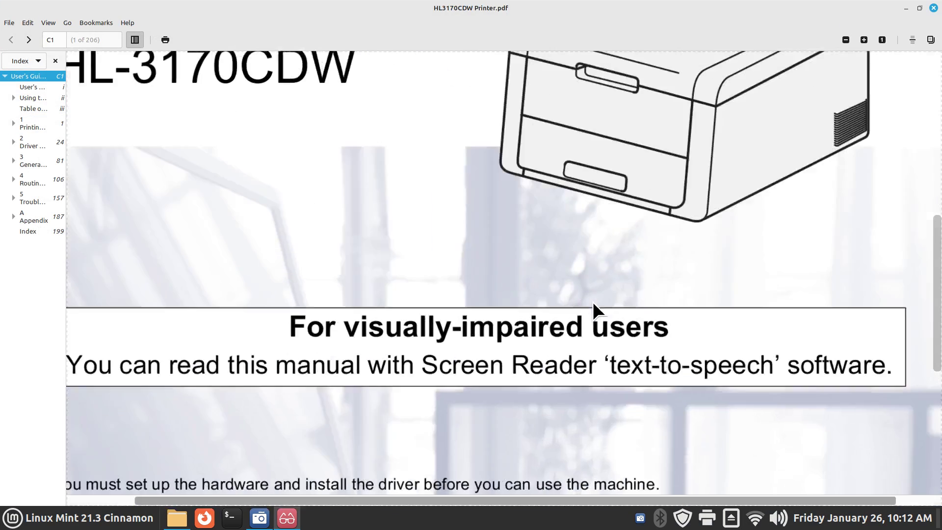
scroll(590, 302, "down", 2)
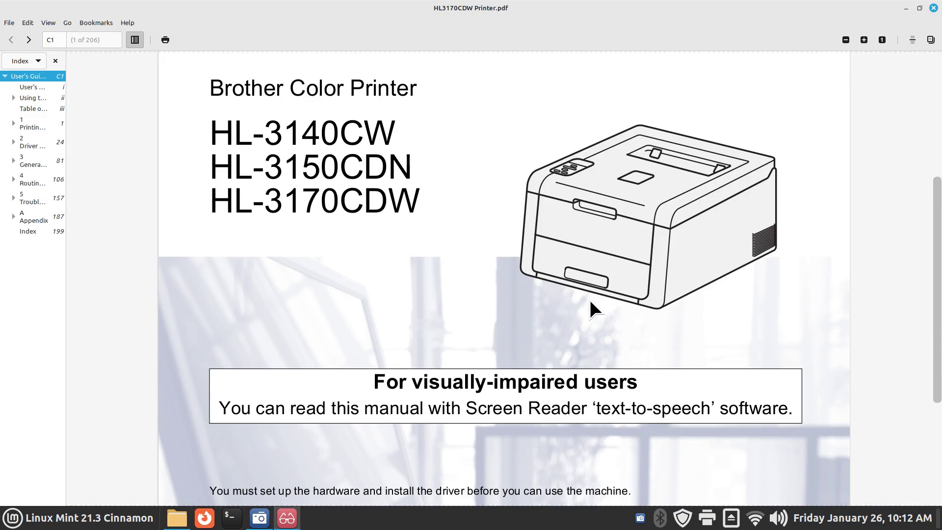
scroll(590, 299, "down", 5)
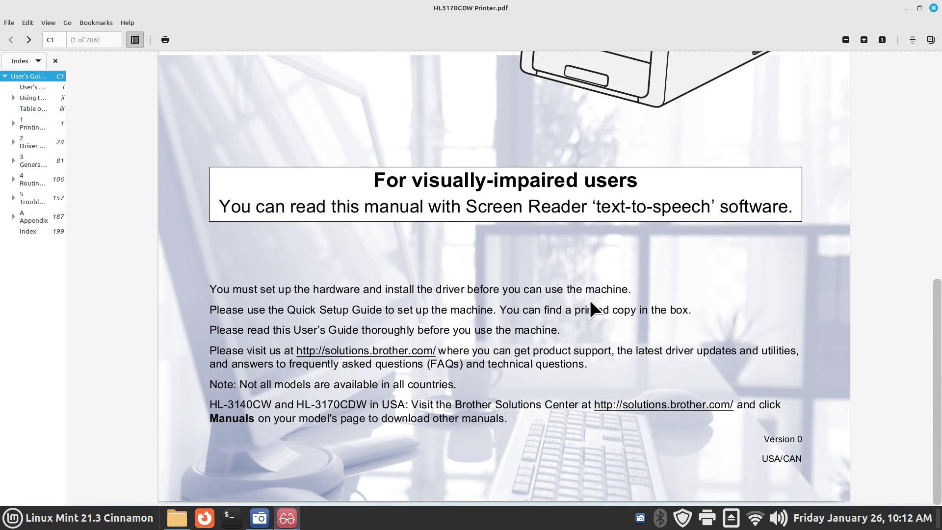
scroll(590, 299, "up", 10)
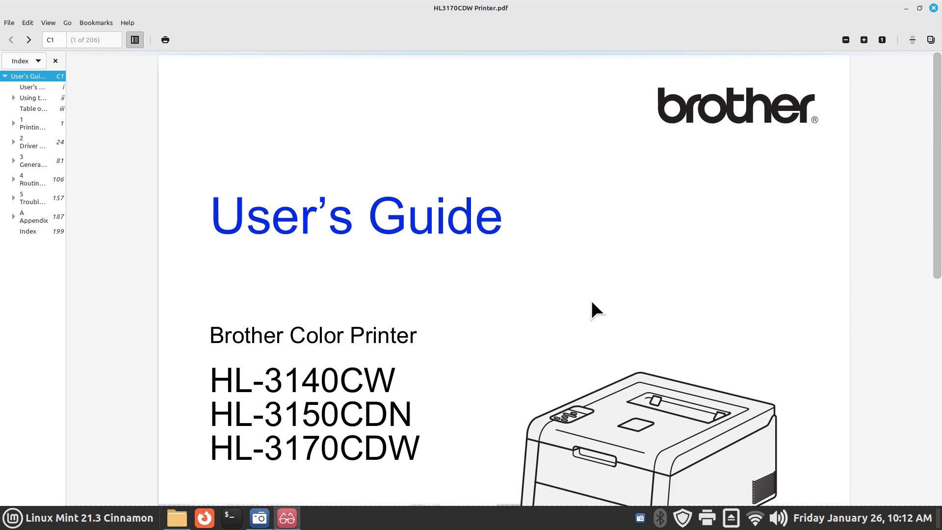
scroll(591, 299, "down", 5)
scroll(590, 299, "down", 1)
left_click_drag(593, 1, 588, 46)
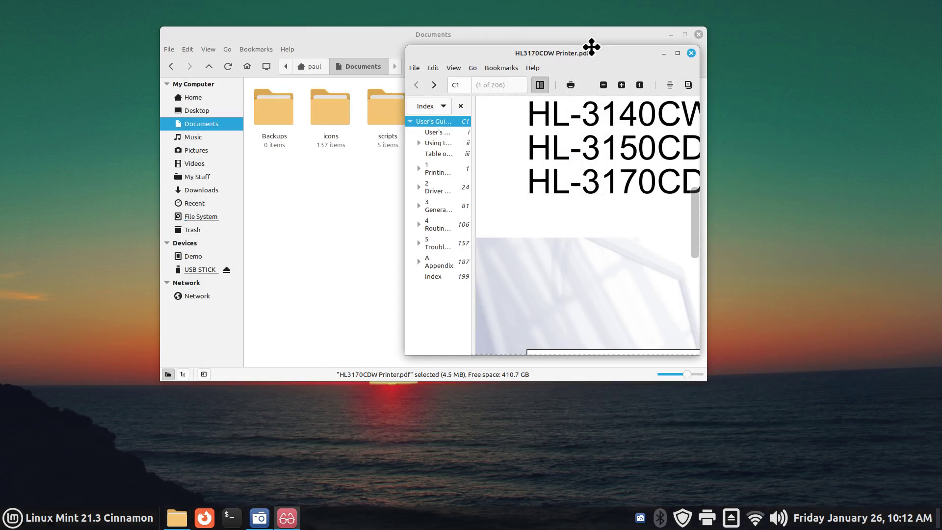
left_click(691, 54)
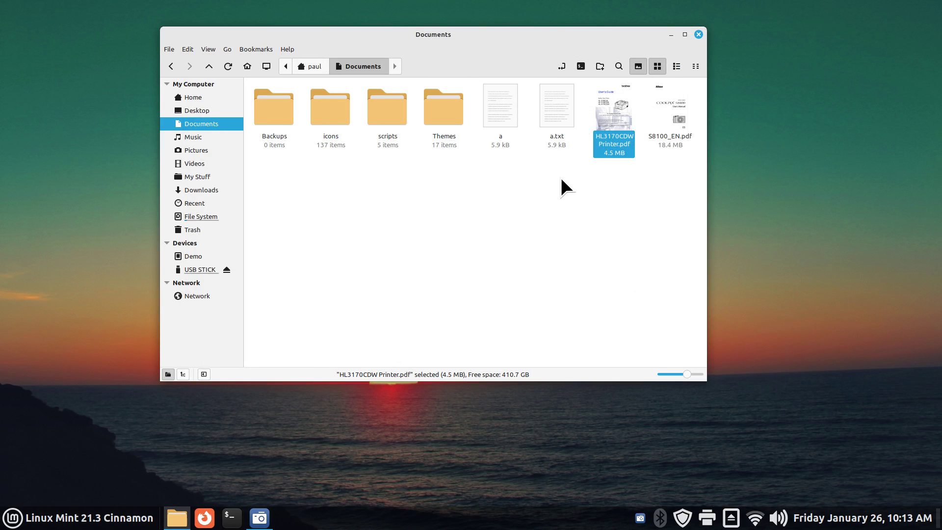
left_click(204, 374)
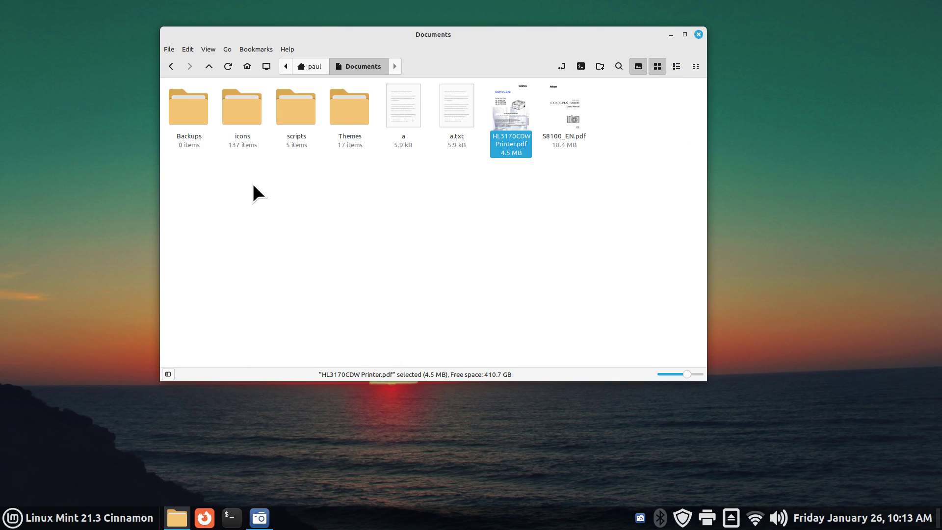
left_click(167, 375)
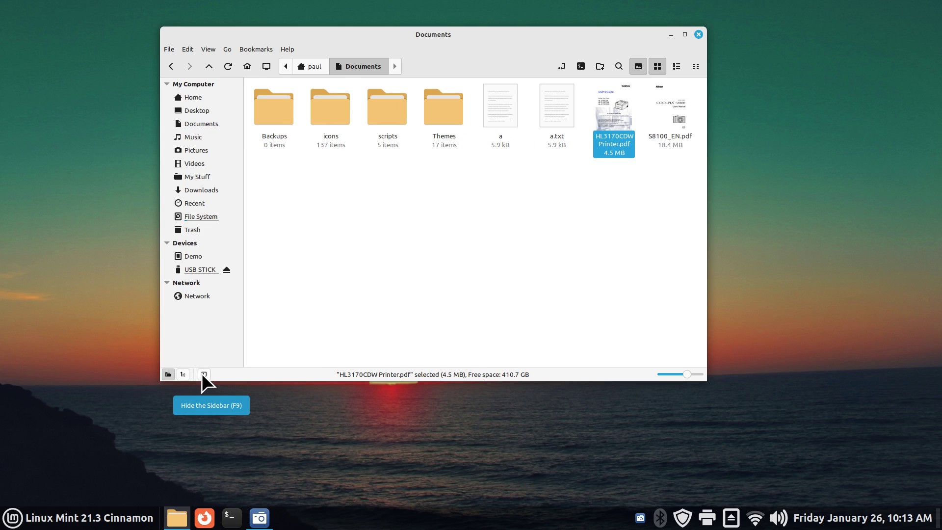
left_click(284, 272)
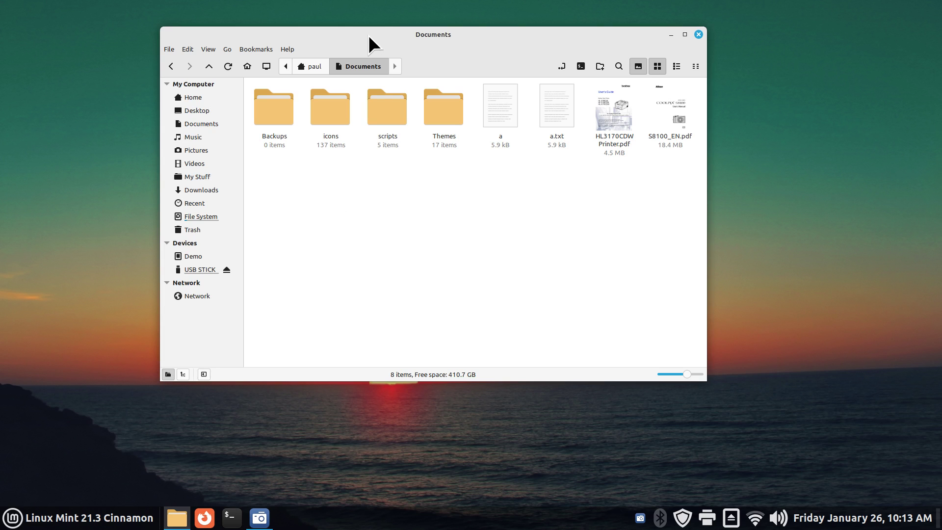
left_click_drag(369, 34, 5, 74)
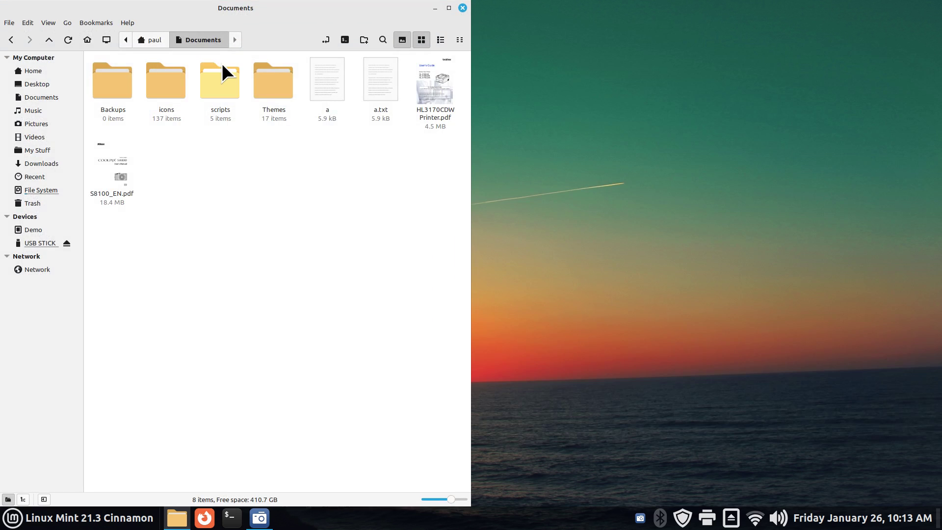
key("ctrl+n")
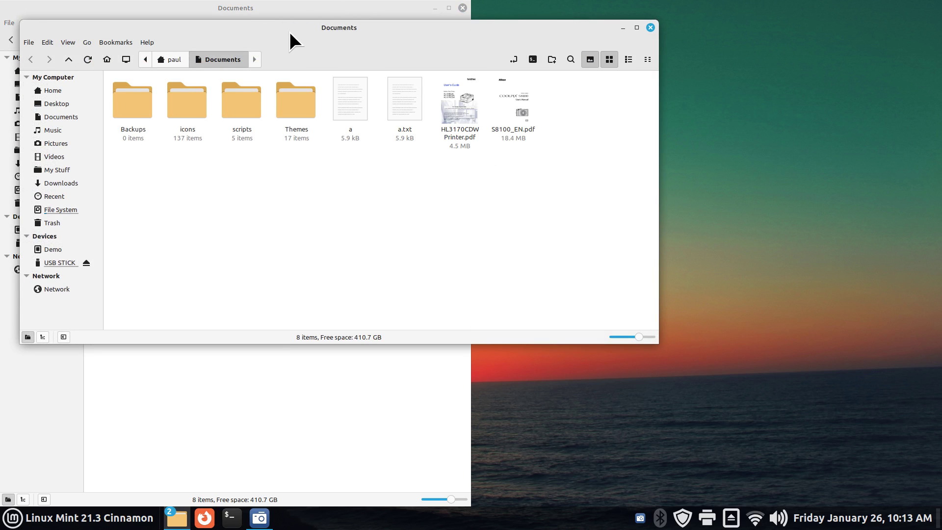
left_click_drag(289, 36, 935, 204)
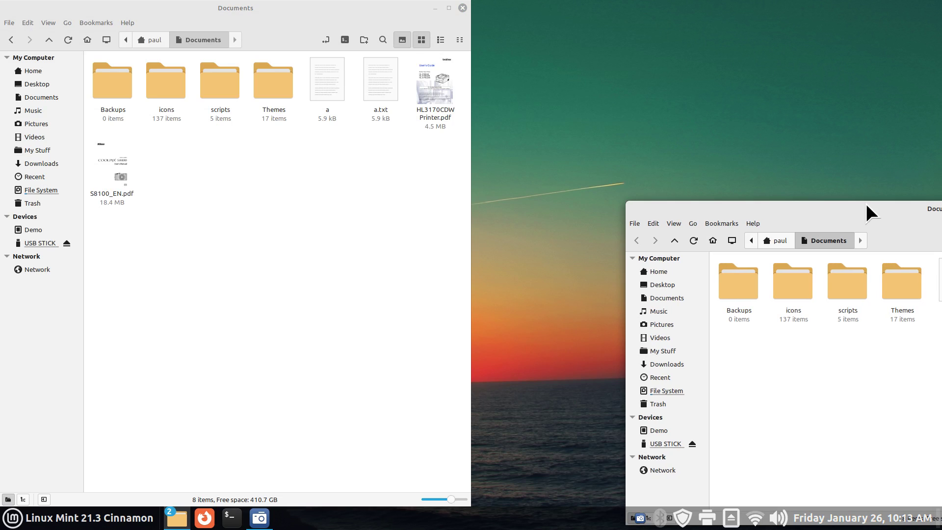
left_click_drag(830, 211, 912, 259)
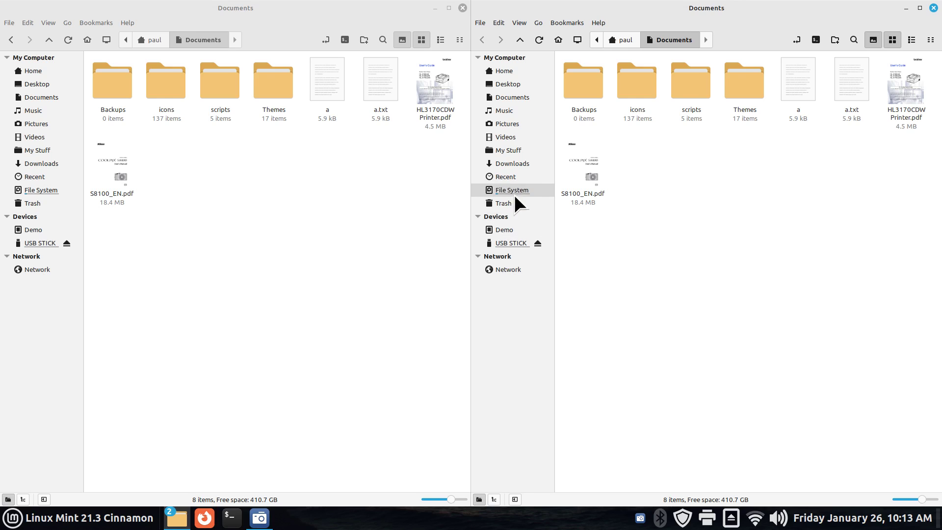
left_click(520, 243)
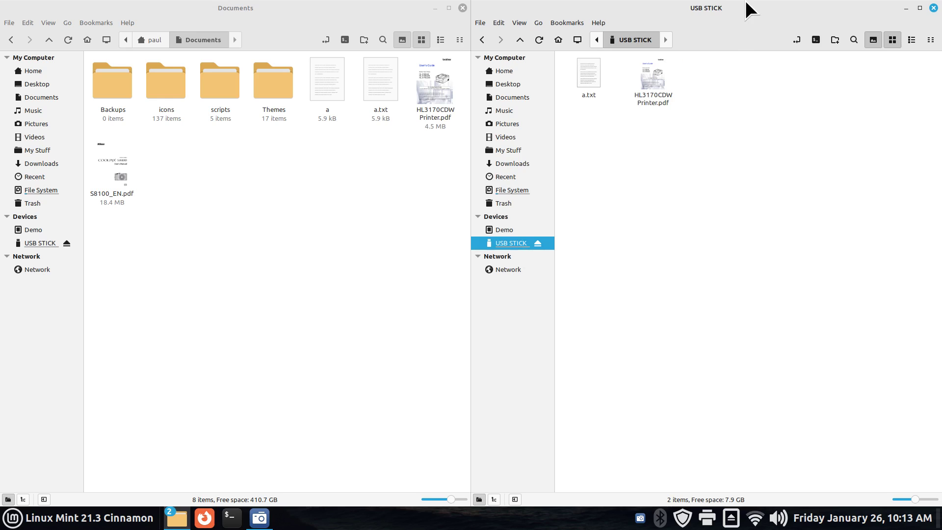
left_click_drag(746, 2, 654, 101)
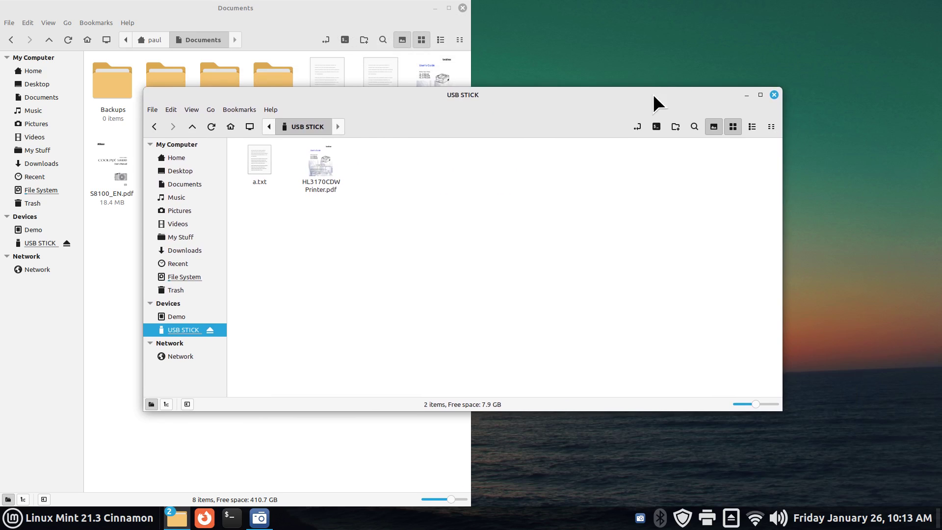
left_click(774, 94)
left_click_drag(269, 4, 479, 62)
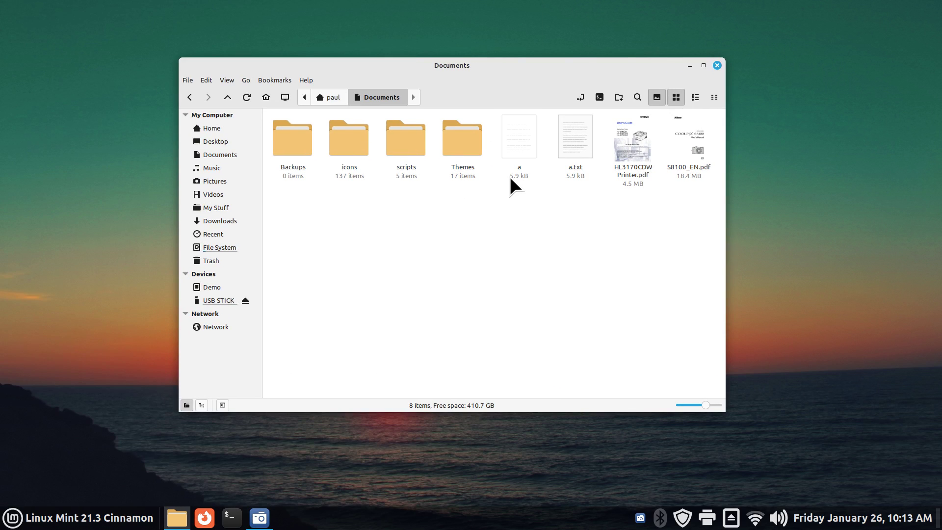
Step: Split Nemo with F3's Extra Pane, showing USB STICK on the right beside Documents
left_click(226, 81)
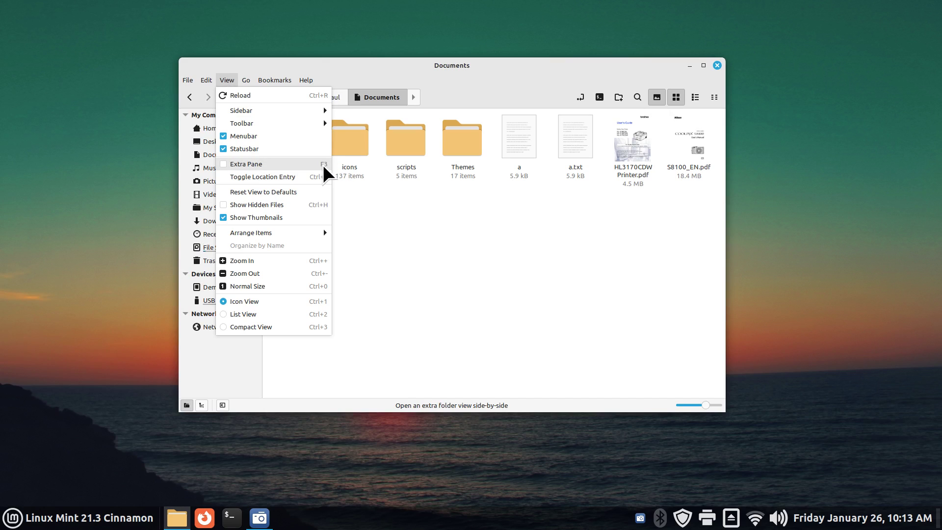
left_click(483, 296)
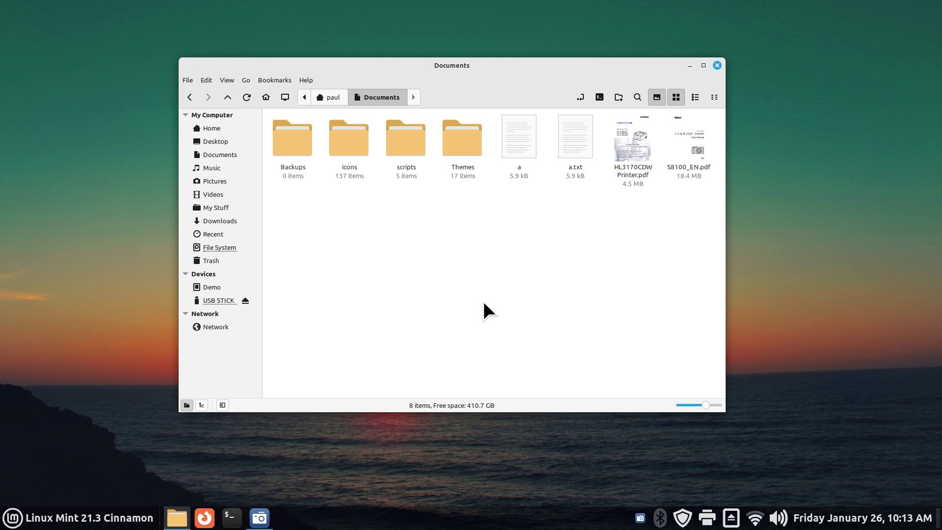
key("F3")
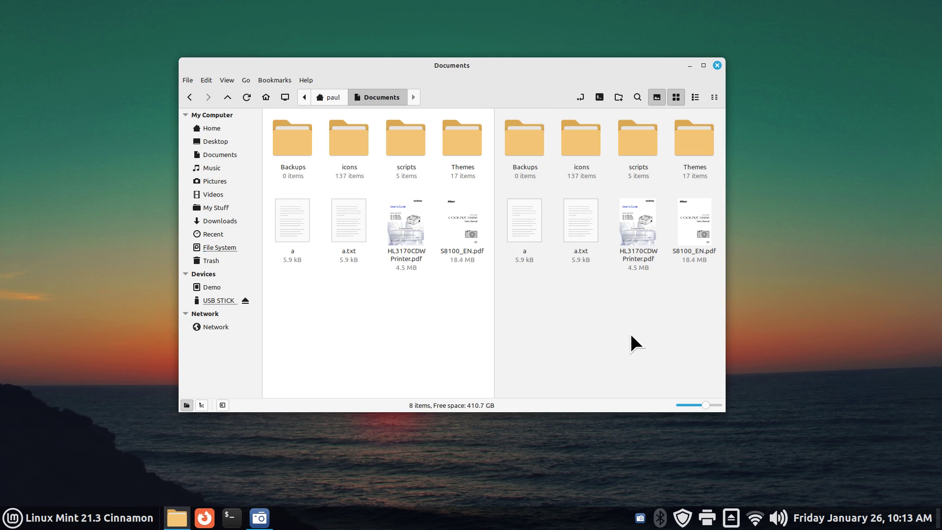
left_click(570, 315)
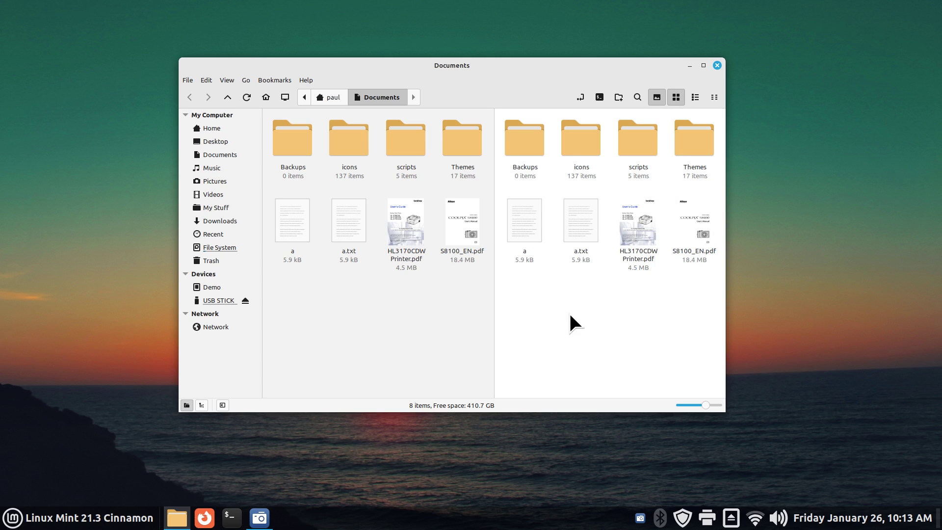
left_click(215, 300)
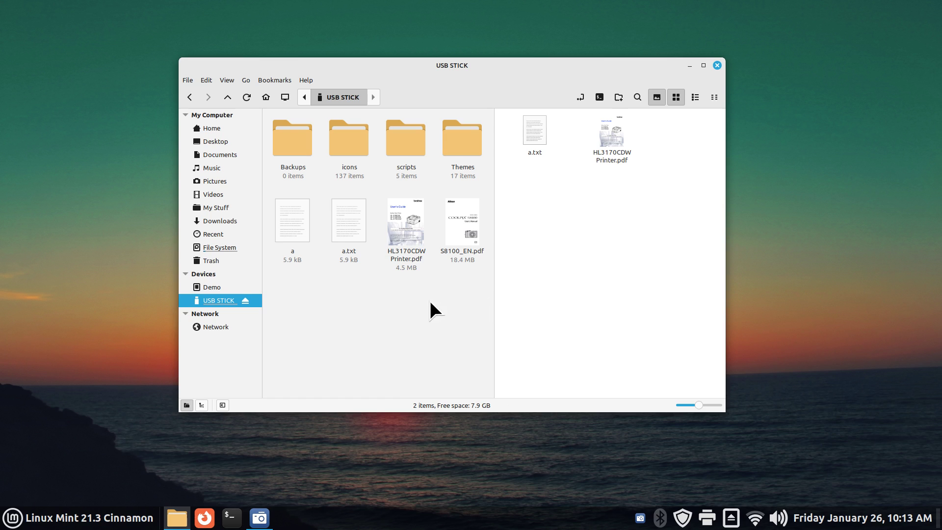
left_click(401, 310)
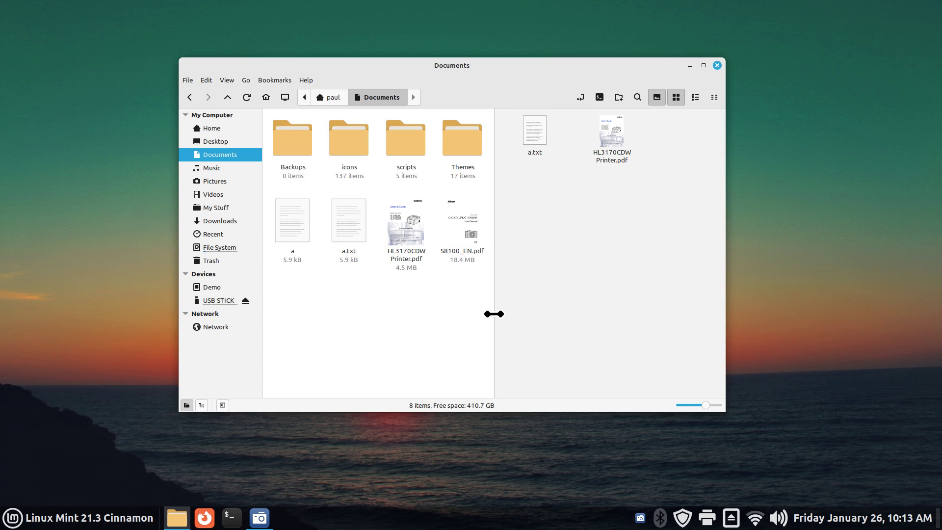
Step: Widen the left Documents pane, then Ctrl+scroll to zoom the Documents and USB STICK panes in and out
left_click_drag(494, 313, 542, 321)
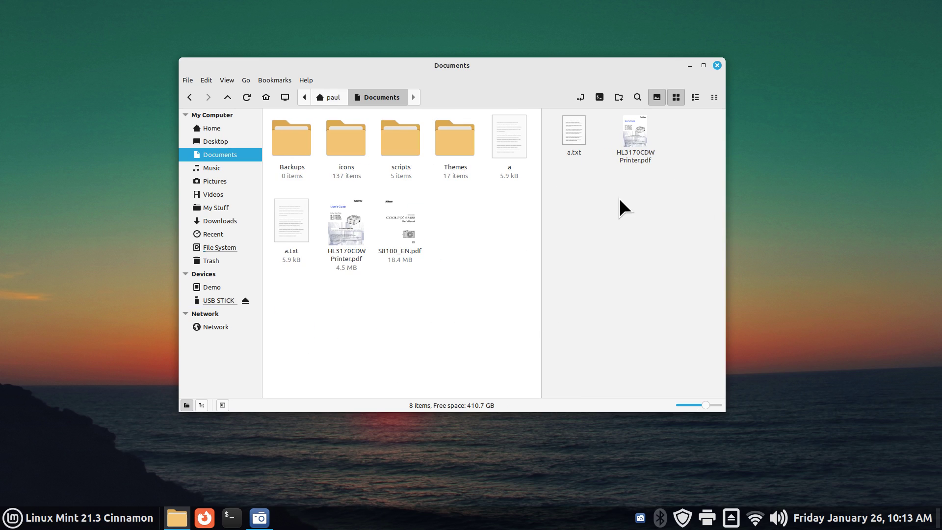
scroll(646, 258, "down", 3)
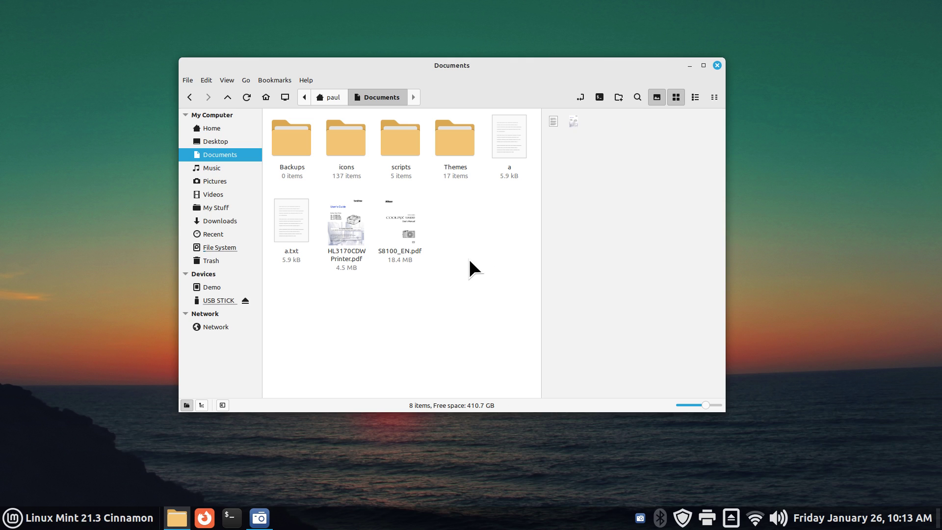
scroll(469, 258, "up", 3)
scroll(469, 259, "down", 3)
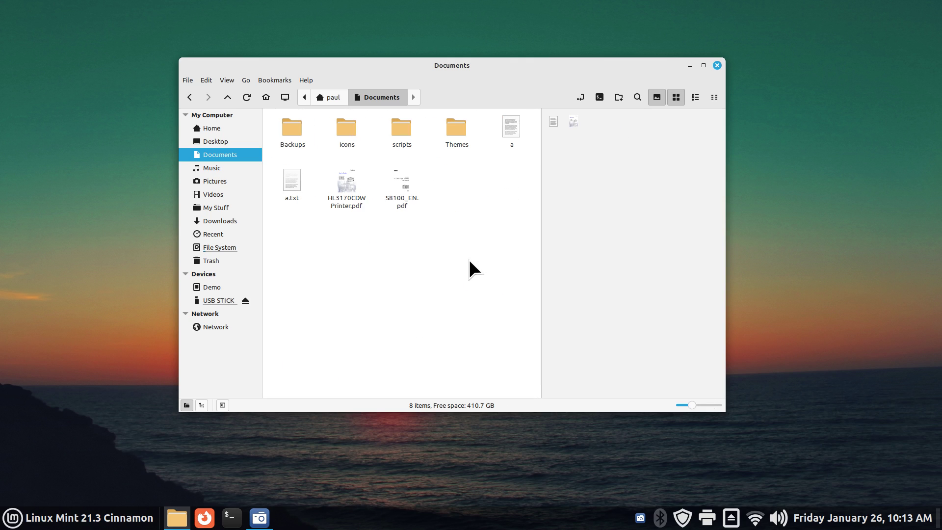
left_click(599, 226)
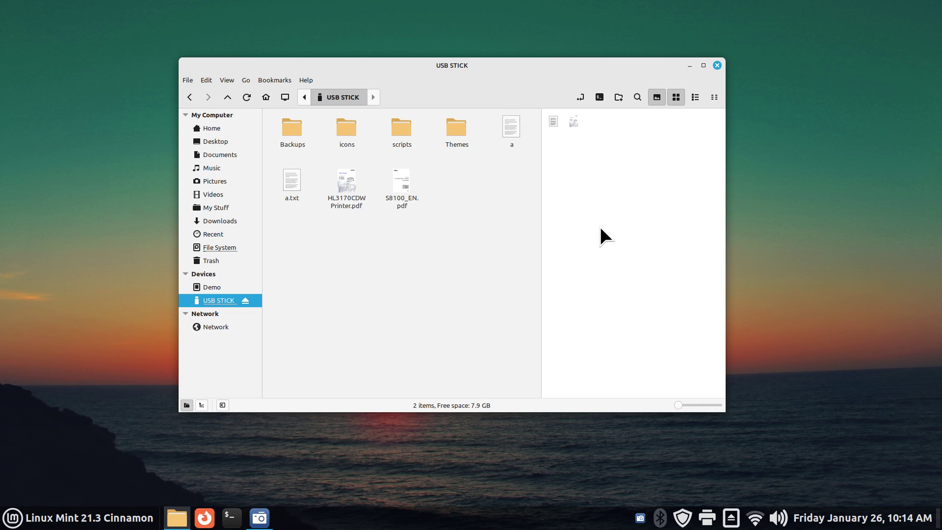
scroll(599, 226, "up", 4)
scroll(599, 225, "down", 2)
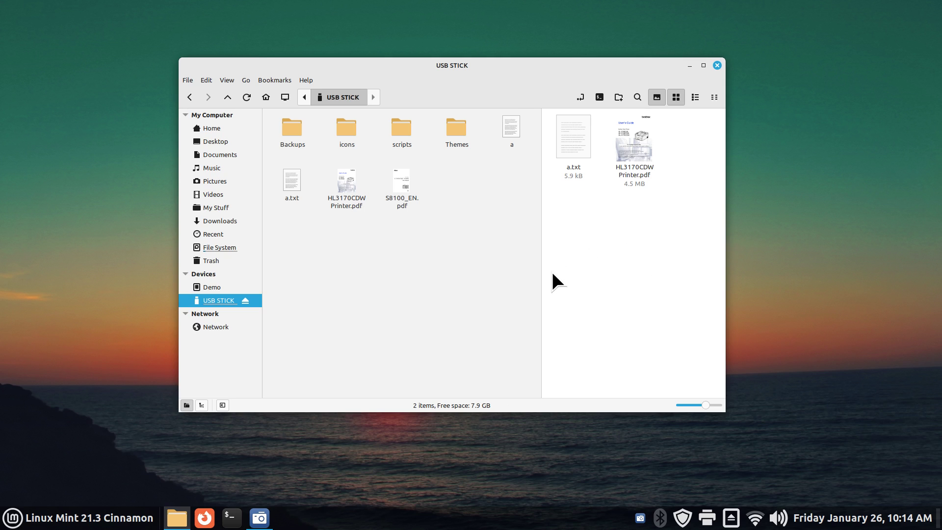
Step: Widen the USB STICK pane, close the extra pane with F3, and close Nemo
left_click_drag(539, 273, 467, 277)
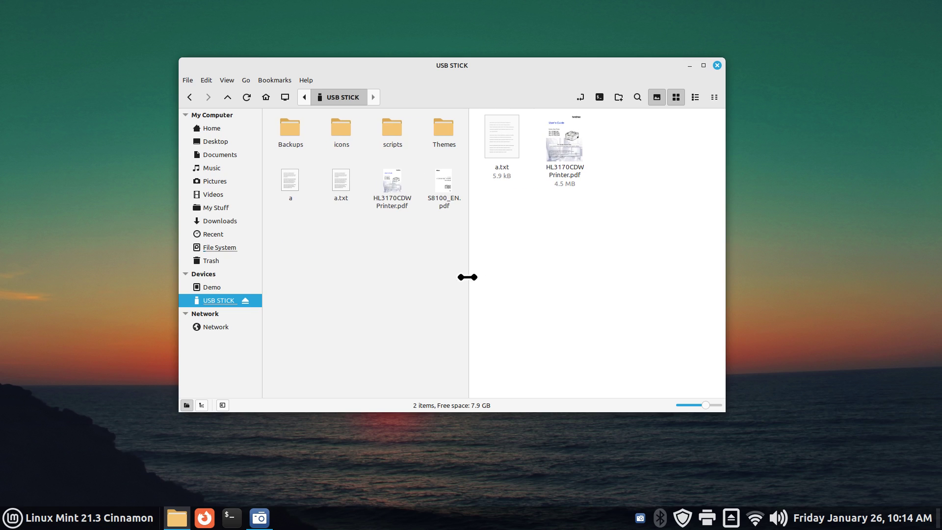
key("F3")
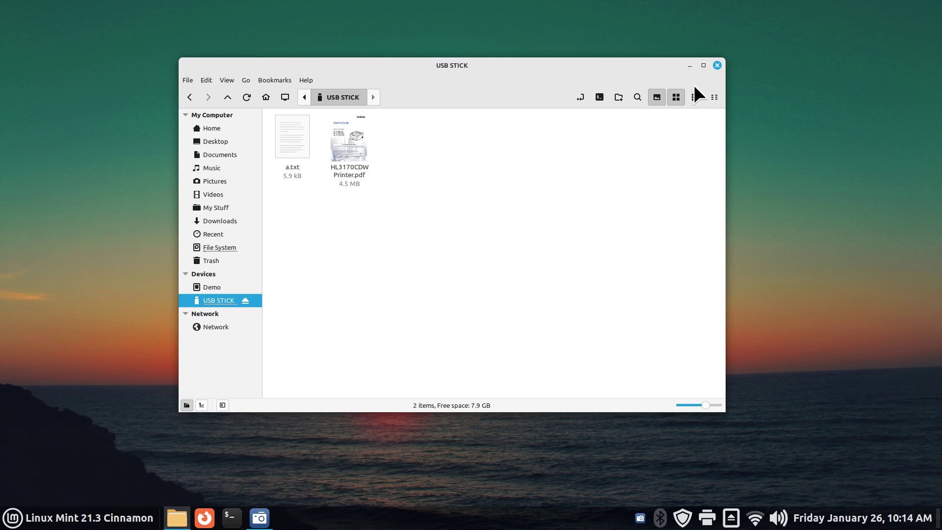
left_click(716, 66)
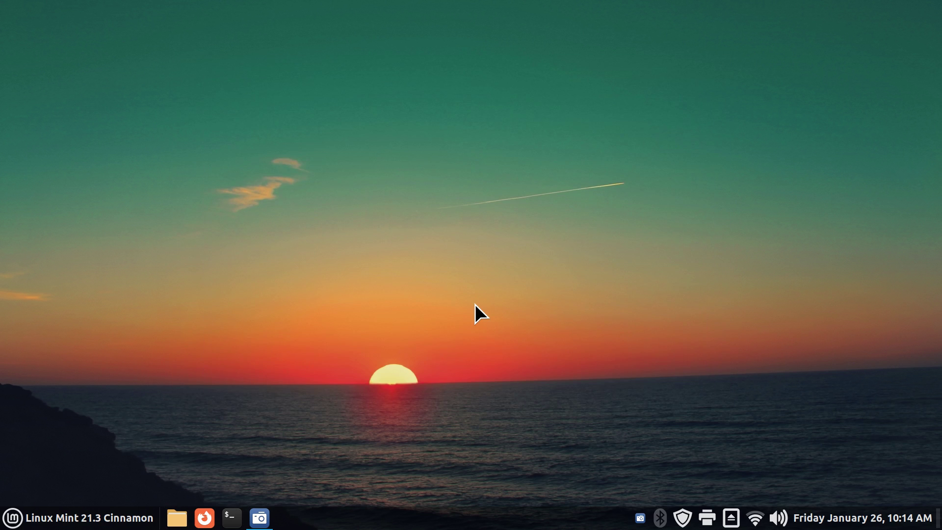